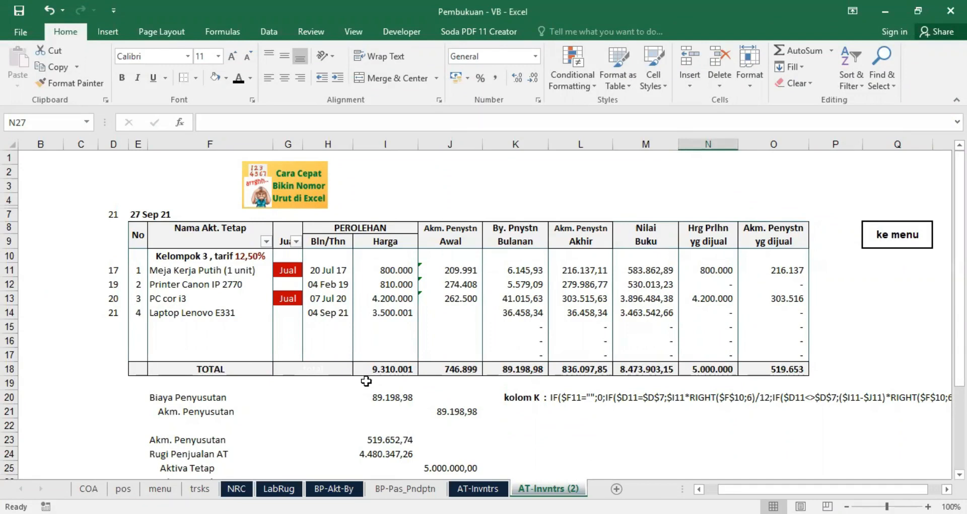
Step: Review the fixed asset depreciation table, its Kelompok 3 rate heading and the journal entries beneath it
{"action": "scroll", "coordinate": [365, 382], "scroll_direction": "down", "scroll_amount": 1}
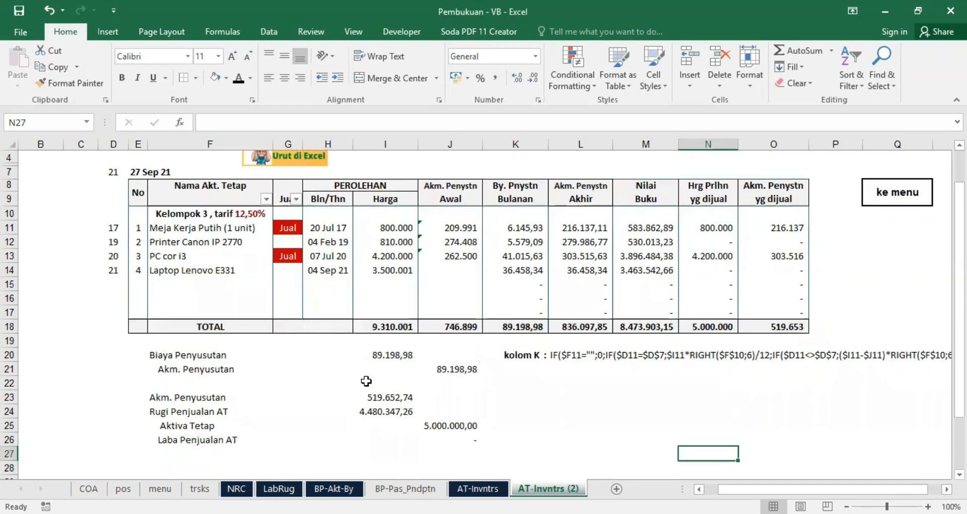
{"action": "scroll", "coordinate": [365, 382], "scroll_direction": "up", "scroll_amount": 1}
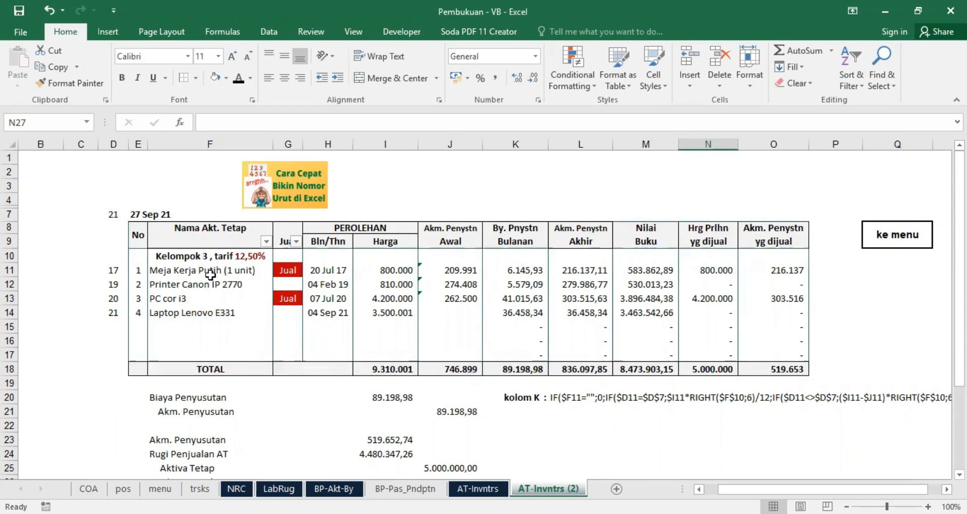
{"action": "scroll", "coordinate": [273, 391], "scroll_direction": "down", "scroll_amount": 1}
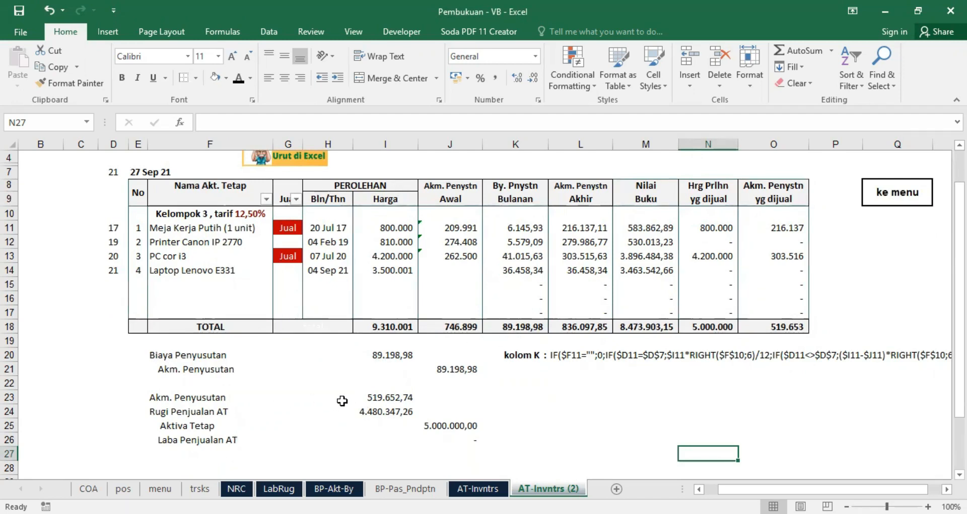
{"action": "scroll", "coordinate": [432, 397], "scroll_direction": "up", "scroll_amount": 1}
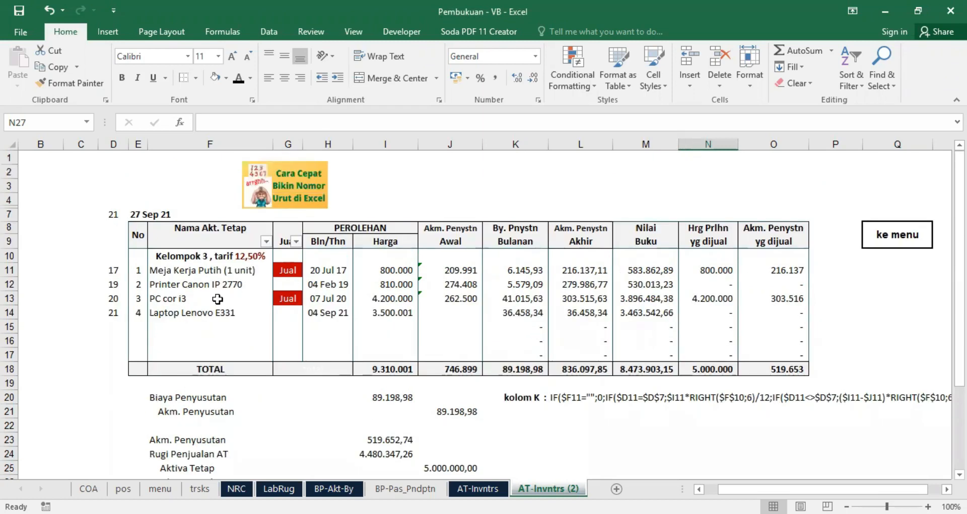
{"action": "left_click", "coordinate": [183, 256]}
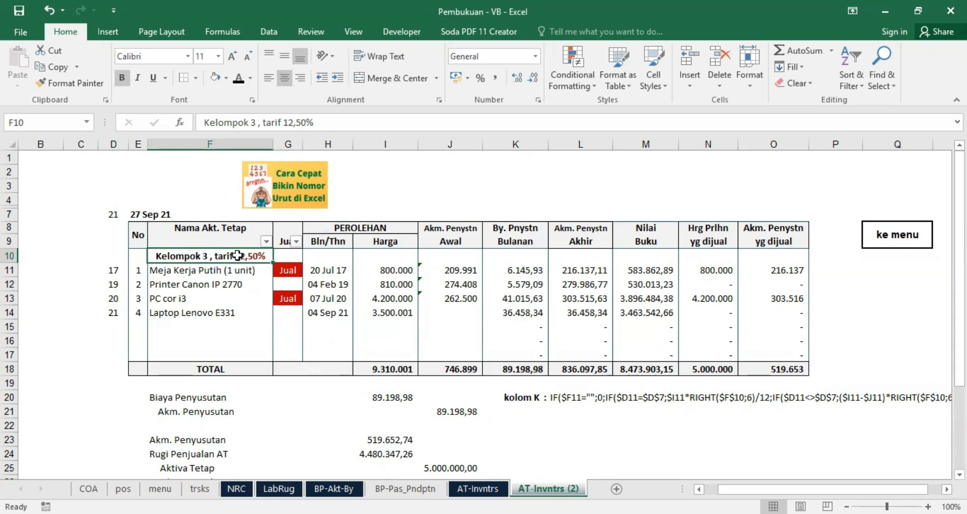
{"action": "left_click", "coordinate": [240, 341]}
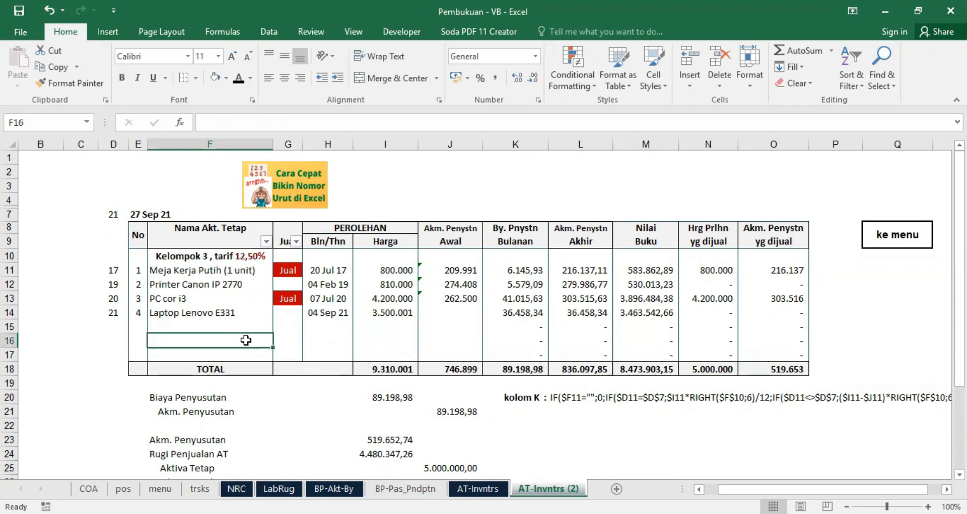
Step: Clear the Jual status of Meja Kerja Putih (1 unit) and PC cor i3 by choosing the blank option
{"action": "left_click", "coordinate": [294, 269]}
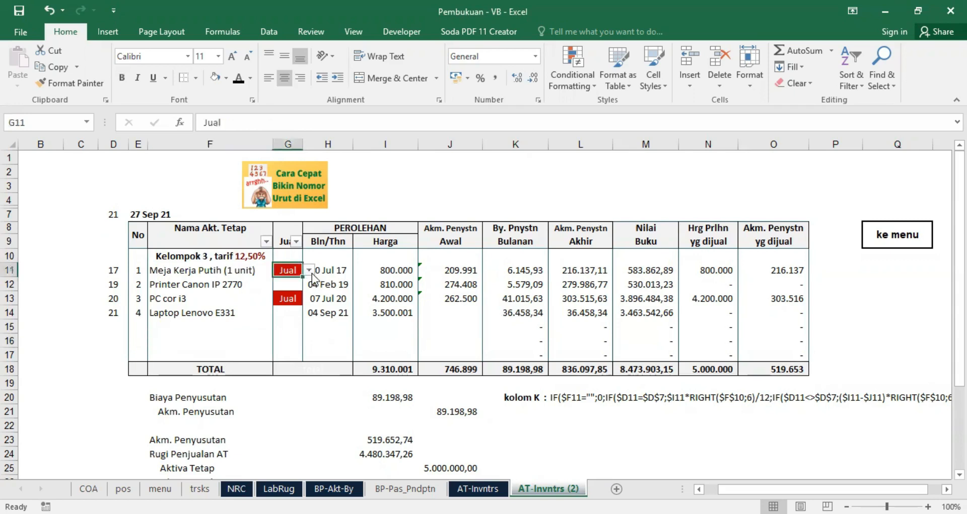
{"action": "left_click", "coordinate": [308, 270]}
{"action": "left_click", "coordinate": [292, 292]}
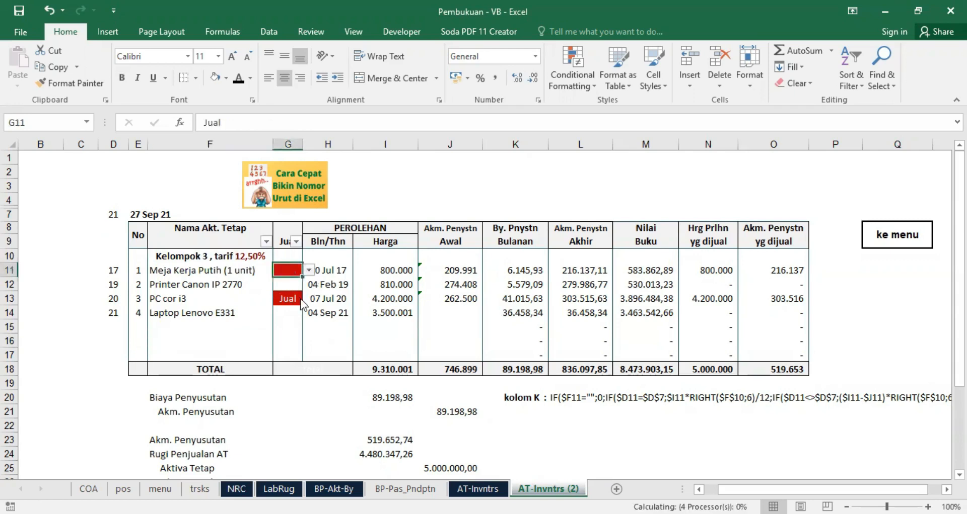
{"action": "left_click", "coordinate": [298, 299]}
{"action": "left_click", "coordinate": [309, 299]}
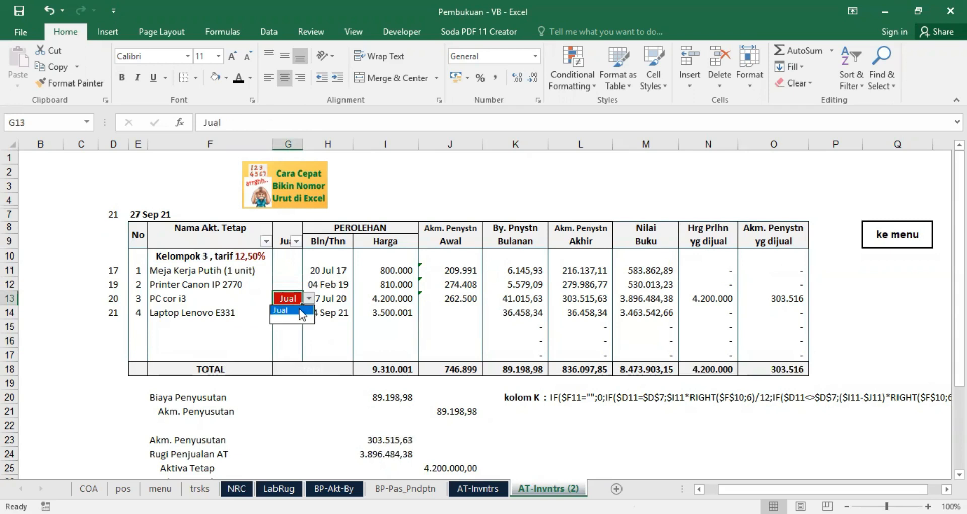
{"action": "left_click", "coordinate": [293, 320]}
{"action": "left_click", "coordinate": [414, 341]}
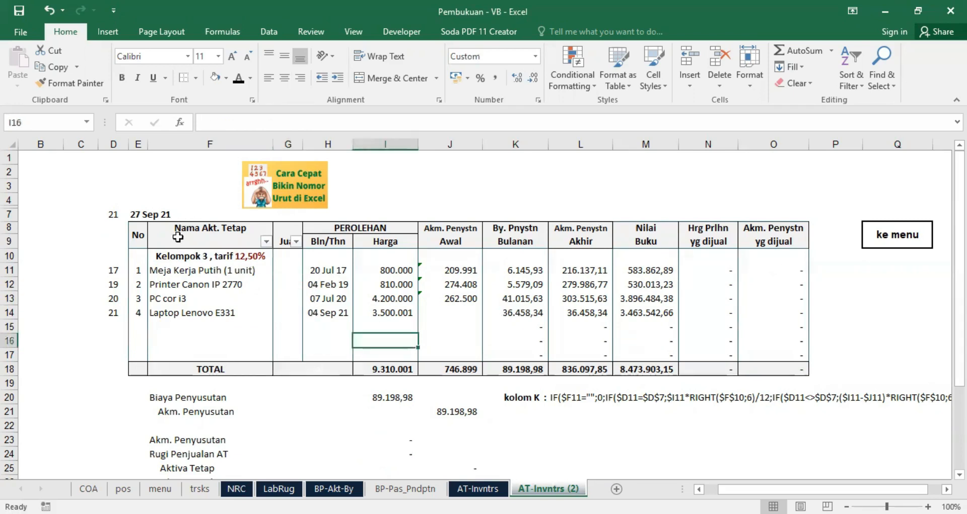
Step: Inspect the report date formula in E7 and the acquisition dates and prices of the listed assets
{"action": "left_click", "coordinate": [142, 214]}
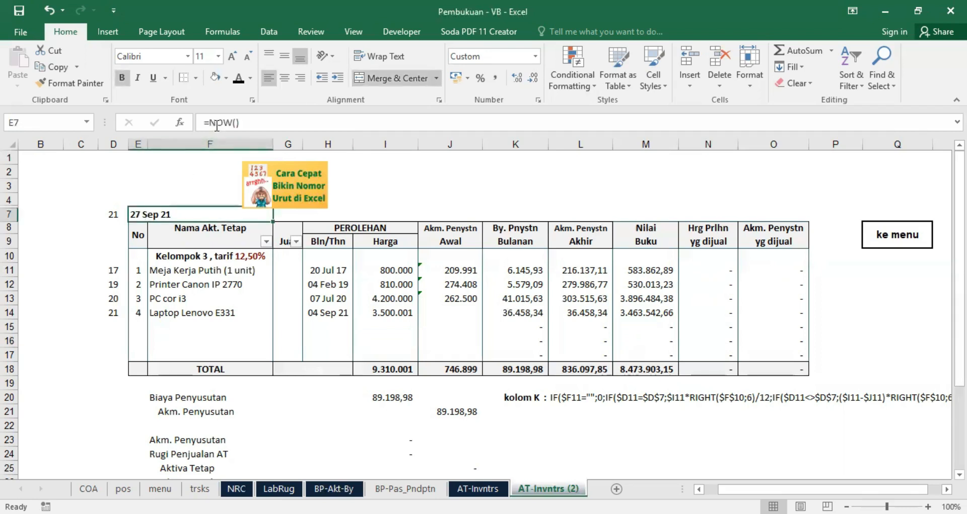
{"action": "left_click", "coordinate": [371, 187]}
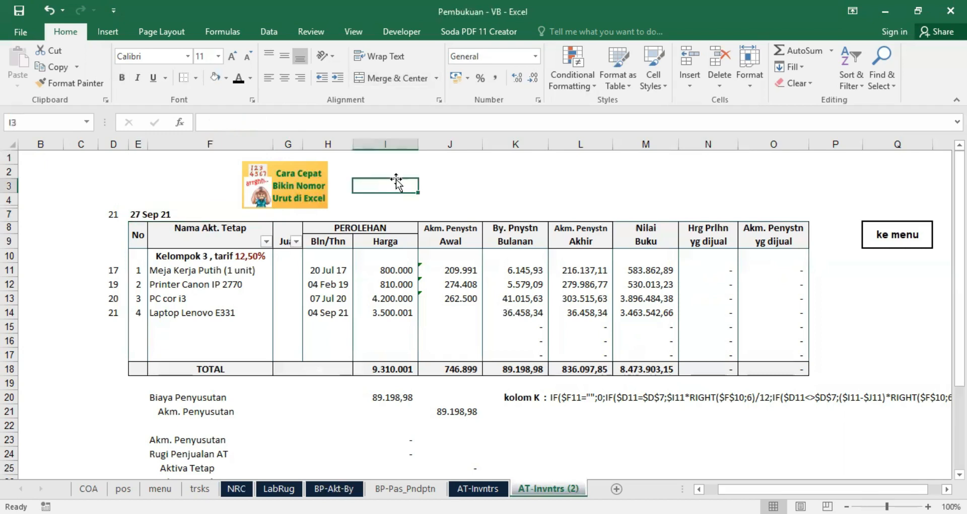
{"action": "left_click", "coordinate": [145, 215]}
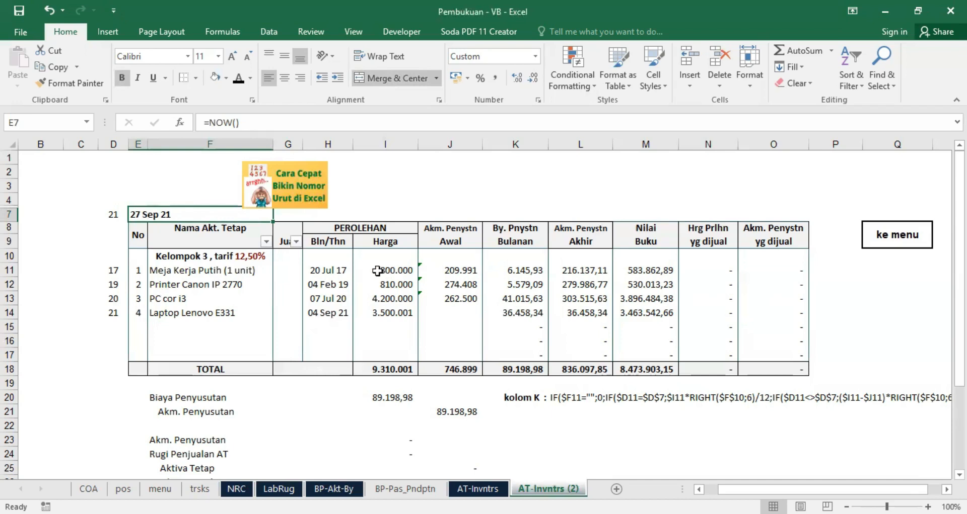
{"action": "left_click_drag", "start_coordinate": [324, 272], "coordinate": [383, 315]}
{"action": "left_click", "coordinate": [380, 336]}
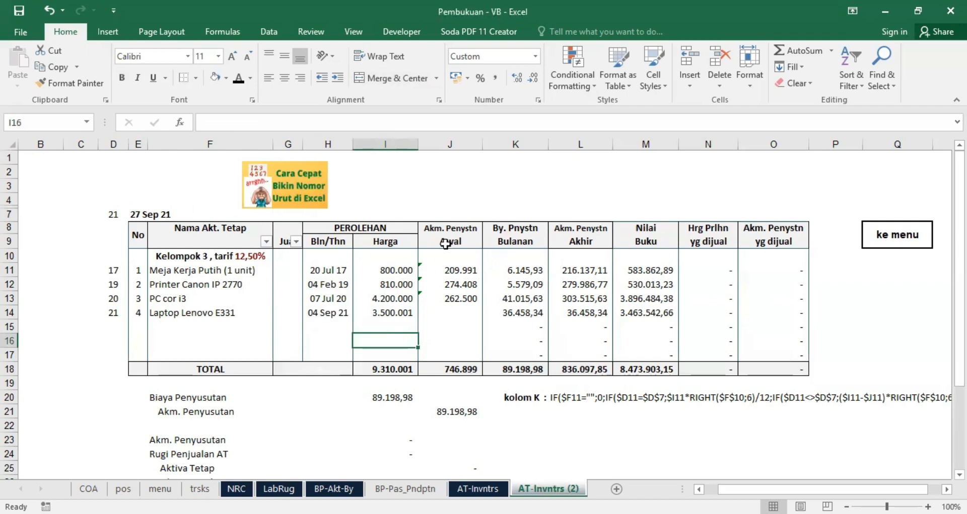
Step: Change the fill of the PEROLEHAN header block together with its Bln/Thn and Harga cells
{"action": "left_click_drag", "start_coordinate": [327, 231], "coordinate": [362, 241]}
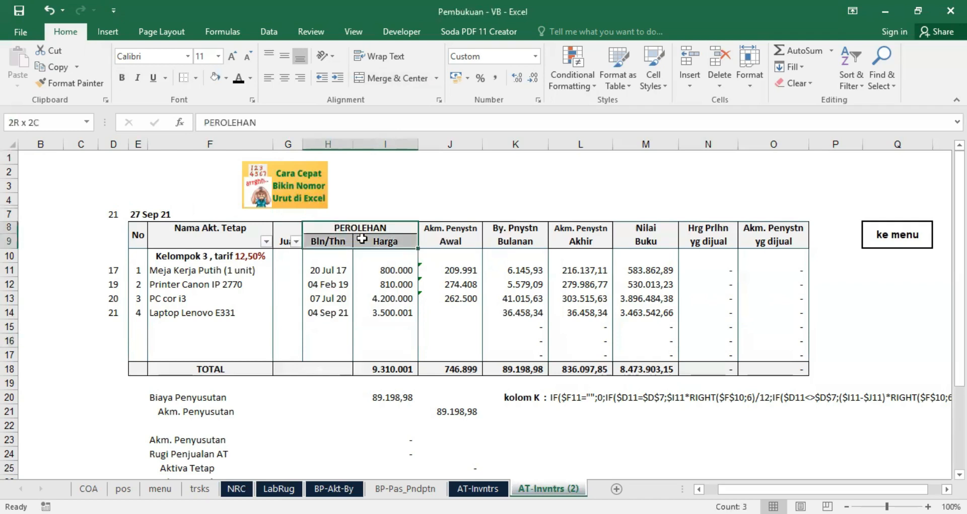
{"action": "left_click", "coordinate": [225, 78]}
{"action": "left_click", "coordinate": [254, 203]}
{"action": "left_click", "coordinate": [443, 186]}
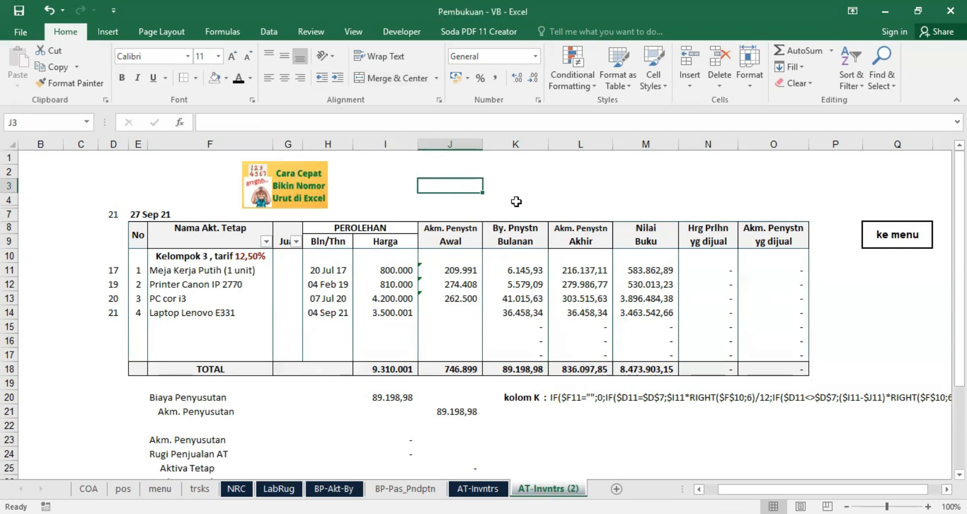
Step: Examine the opening accumulated depreciation formulas in J11 and J12, comparing them with column L and the asset names
{"action": "left_click", "coordinate": [455, 270]}
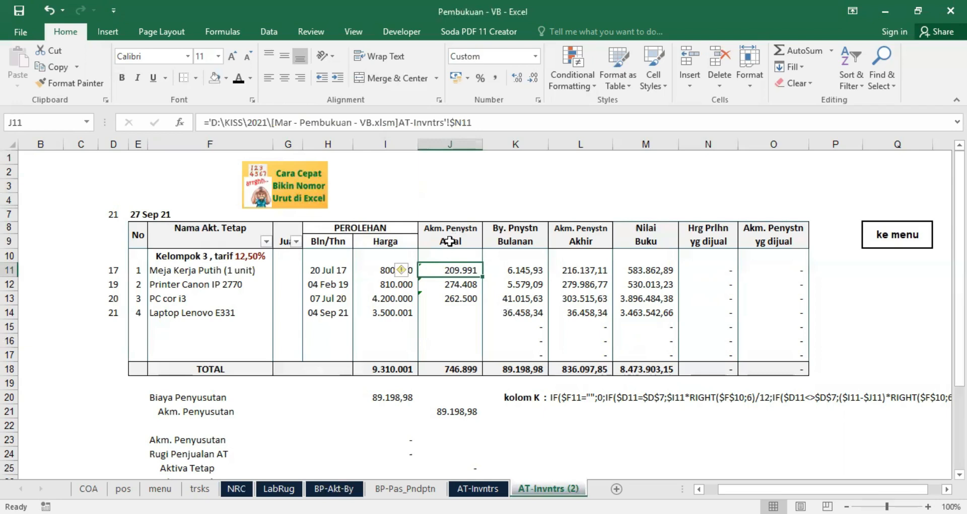
{"action": "left_click", "coordinate": [581, 143]}
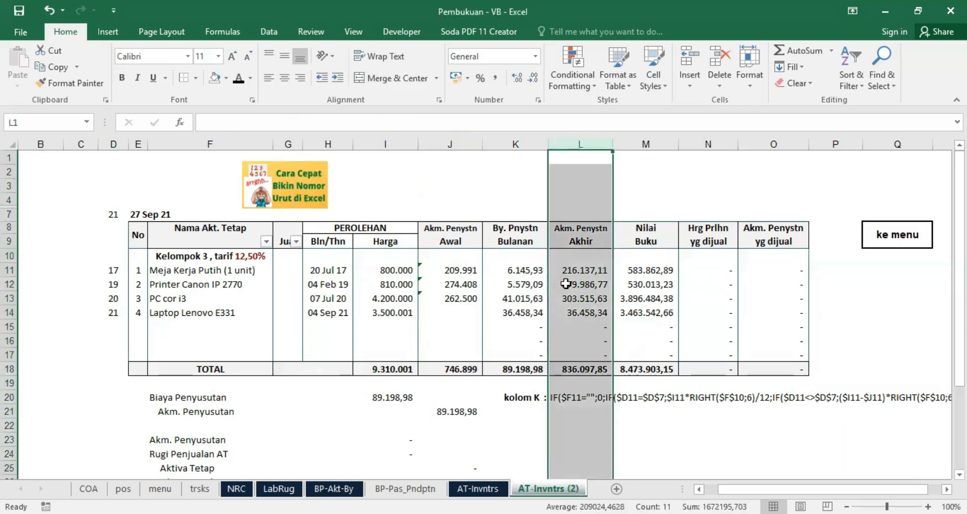
{"action": "left_click", "coordinate": [459, 271]}
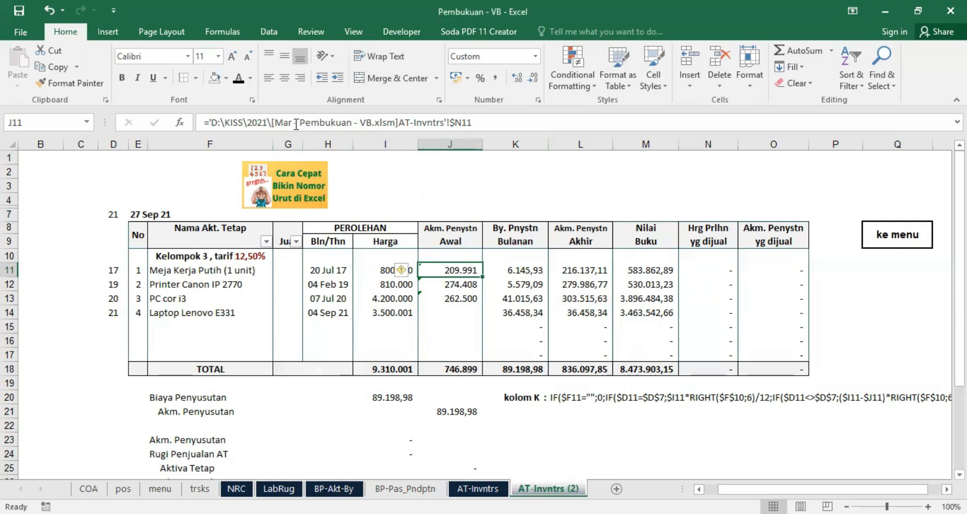
{"action": "left_click", "coordinate": [445, 289]}
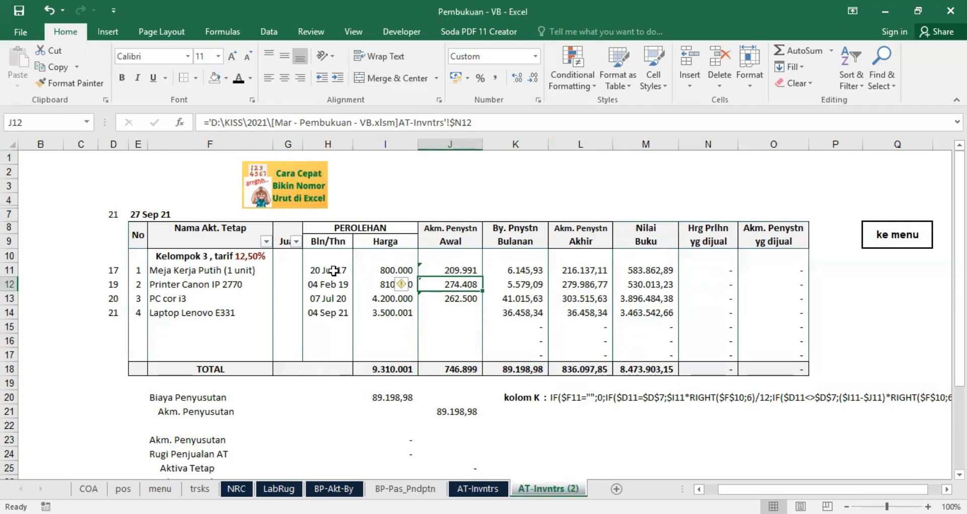
{"action": "left_click", "coordinate": [203, 272]}
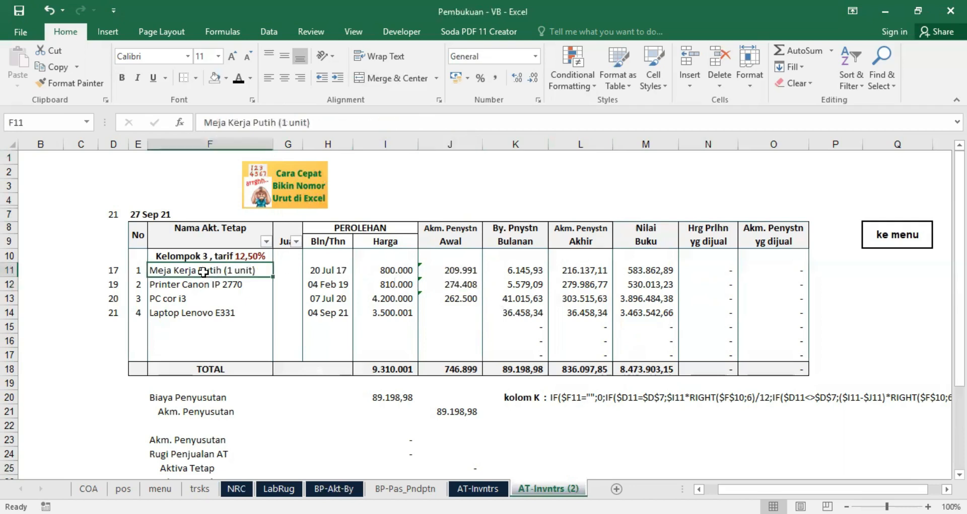
{"action": "left_click", "coordinate": [174, 301]}
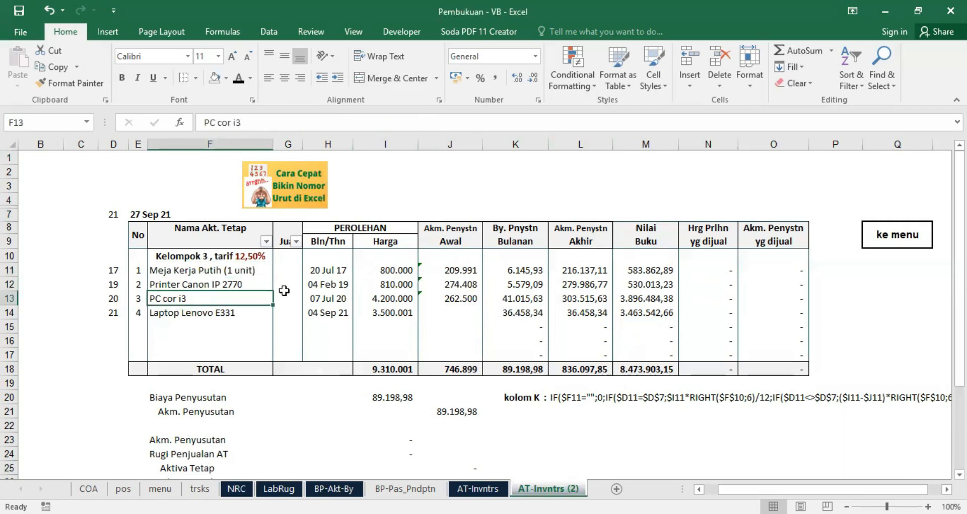
Step: Insert a new column between the asset names and the sale status, and narrow it to less than half its width
{"action": "left_click", "coordinate": [286, 143]}
{"action": "right_click", "coordinate": [286, 140]}
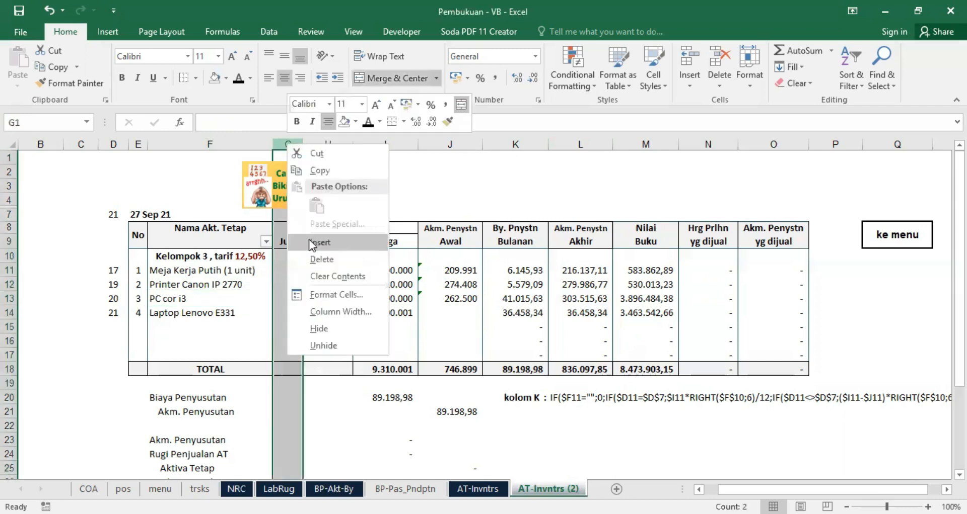
{"action": "left_click", "coordinate": [309, 240]}
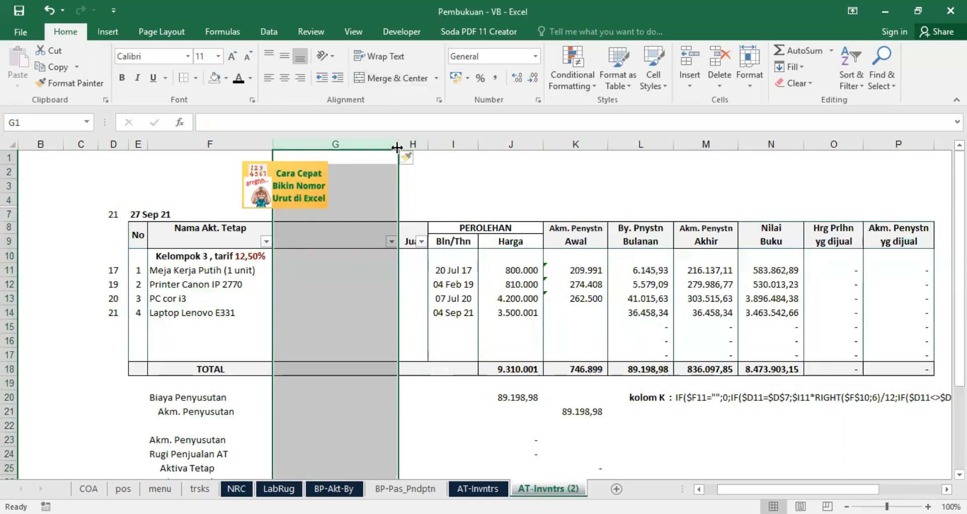
{"action": "left_click_drag", "start_coordinate": [397, 147], "coordinate": [325, 147]}
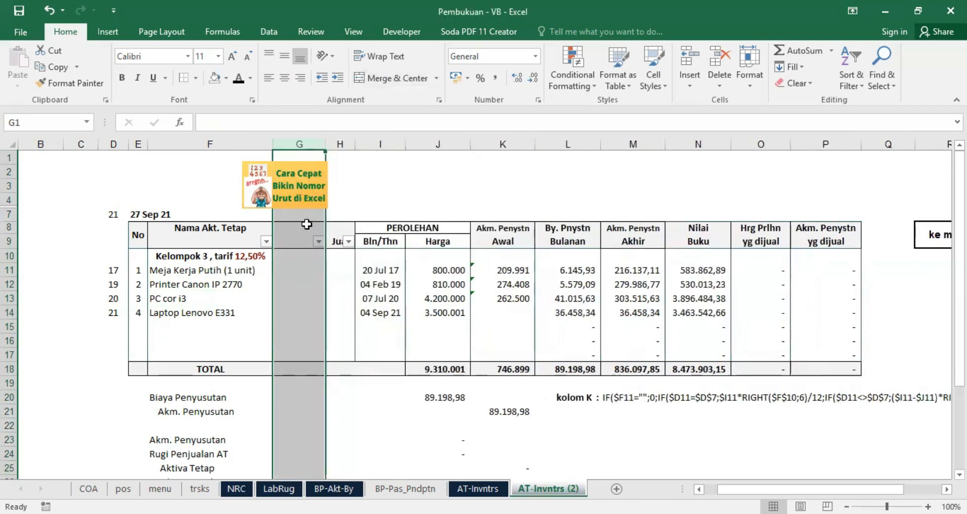
Step: Head the new column with "Kode" in G8 and "AT" in G9
{"action": "left_click", "coordinate": [302, 228]}
{"action": "type", "text": "Kode"}
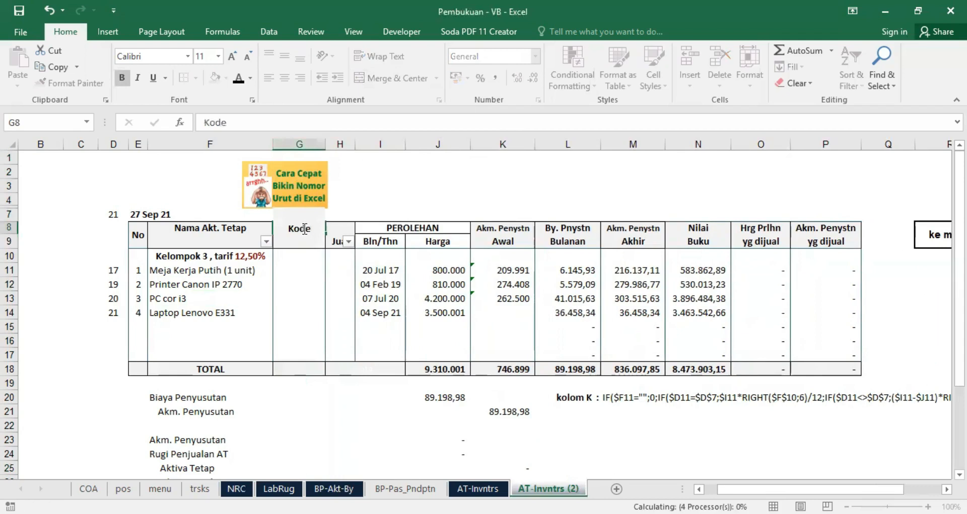
{"action": "key", "text": "Return"}
{"action": "type", "text": "AT"}
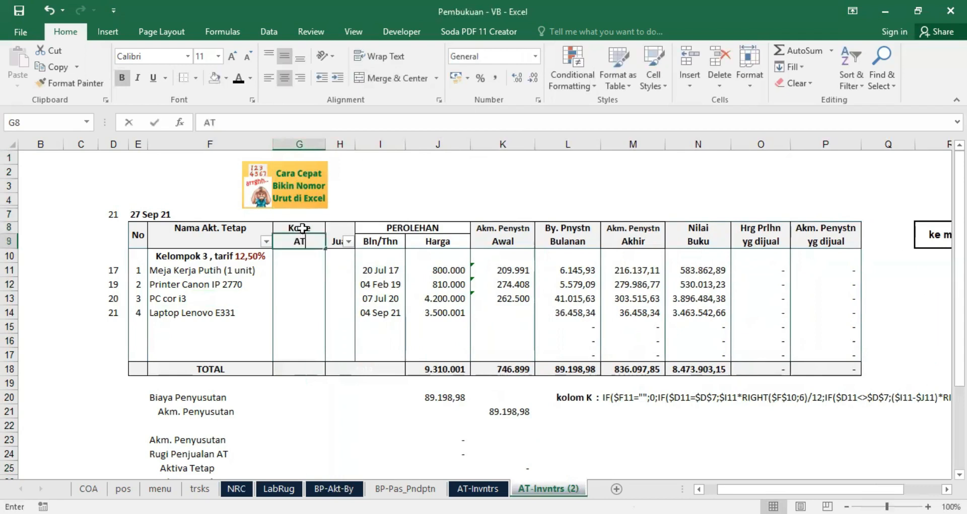
{"action": "left_click", "coordinate": [290, 283]}
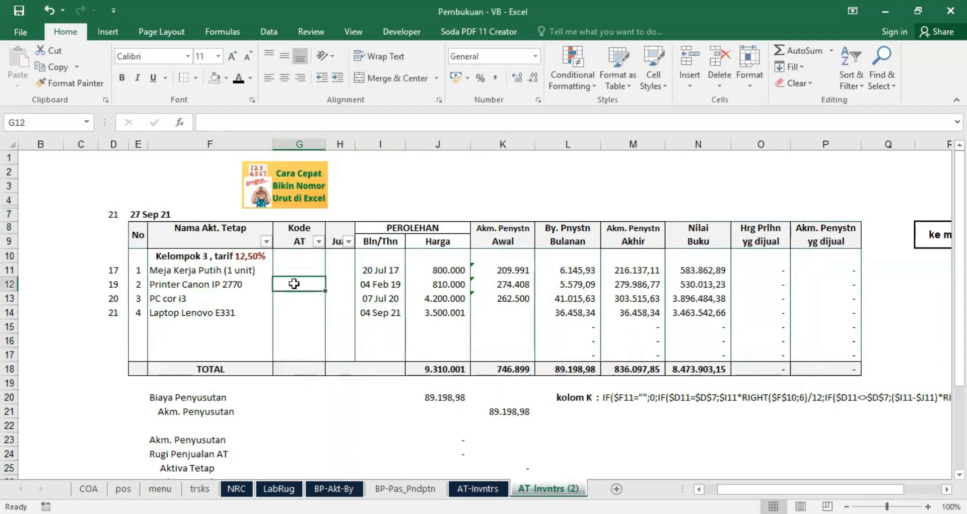
Step: Check the formulas in K11 and L11, and relabel the formula note in L20 as "kolom L :"
{"action": "left_click", "coordinate": [507, 272]}
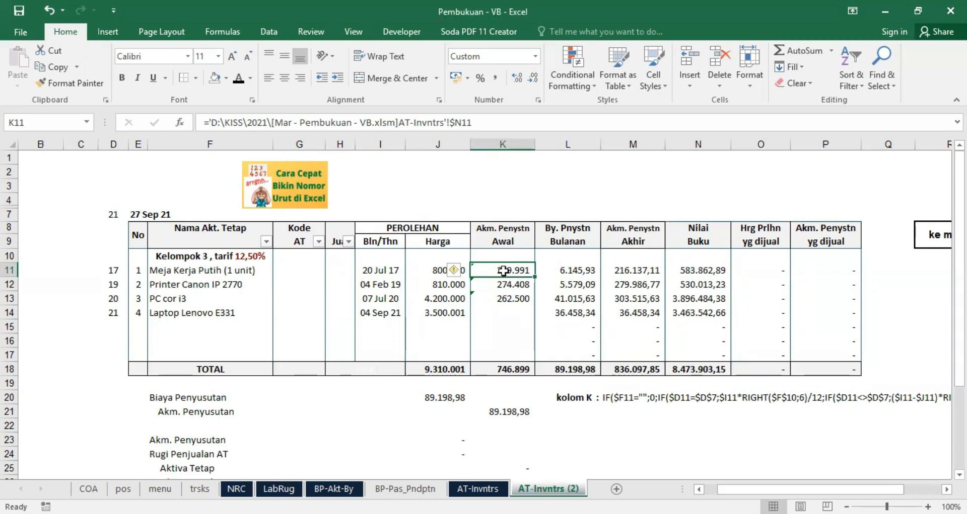
{"action": "left_click", "coordinate": [570, 268]}
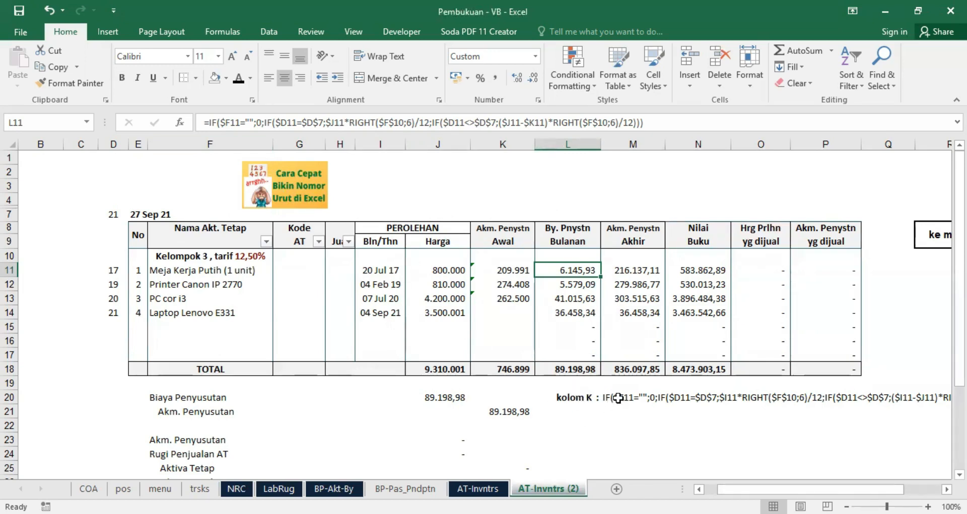
{"action": "left_click", "coordinate": [588, 400]}
{"action": "left_click", "coordinate": [235, 122]}
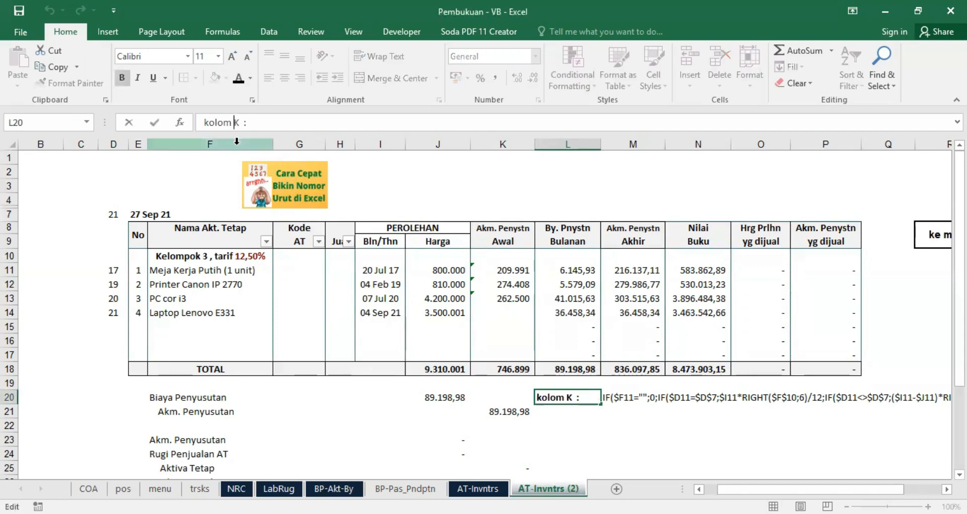
{"action": "type", "text": "L"}
{"action": "key", "text": "Delete"}
{"action": "key", "text": "Return"}
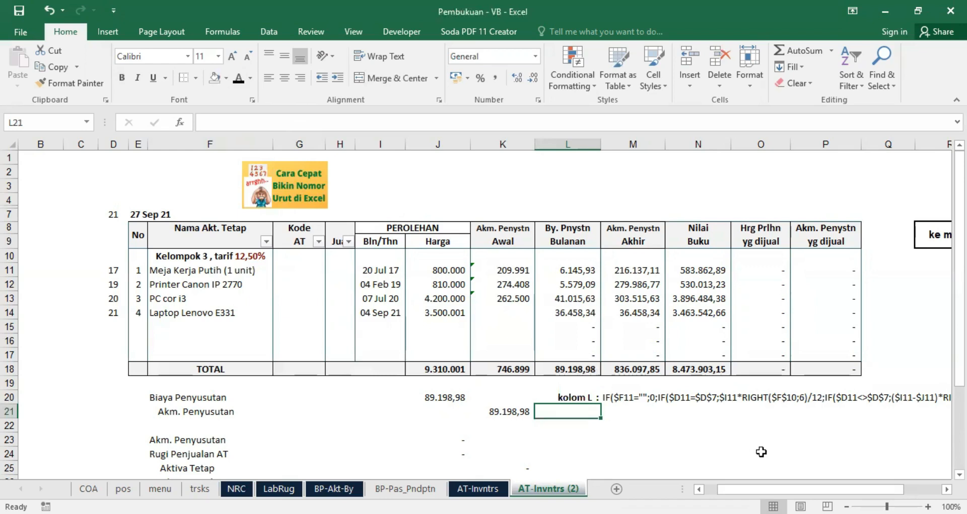
Step: Compare the full formula note in row 20 with the opening and monthly depreciation formulas in K11 and L11
{"action": "left_click_drag", "start_coordinate": [810, 489], "coordinate": [846, 489]}
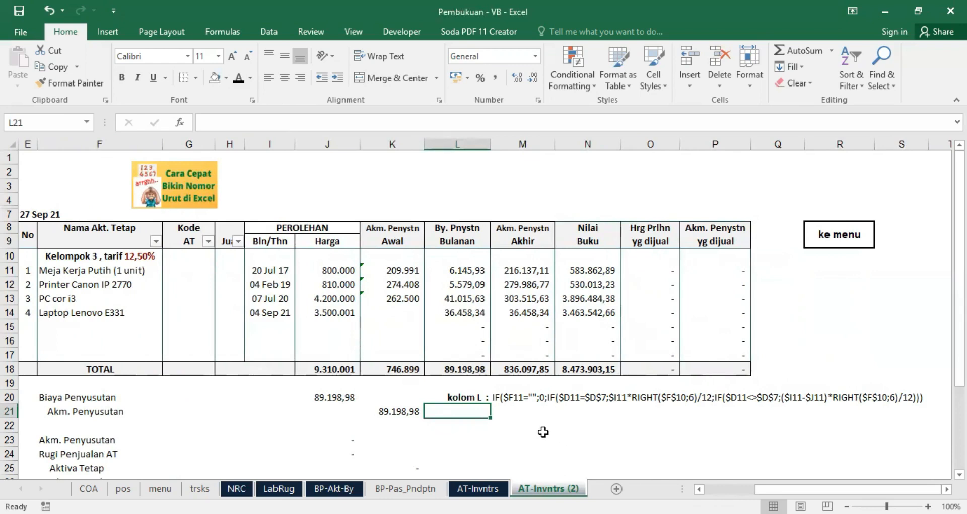
{"action": "left_click", "coordinate": [401, 268]}
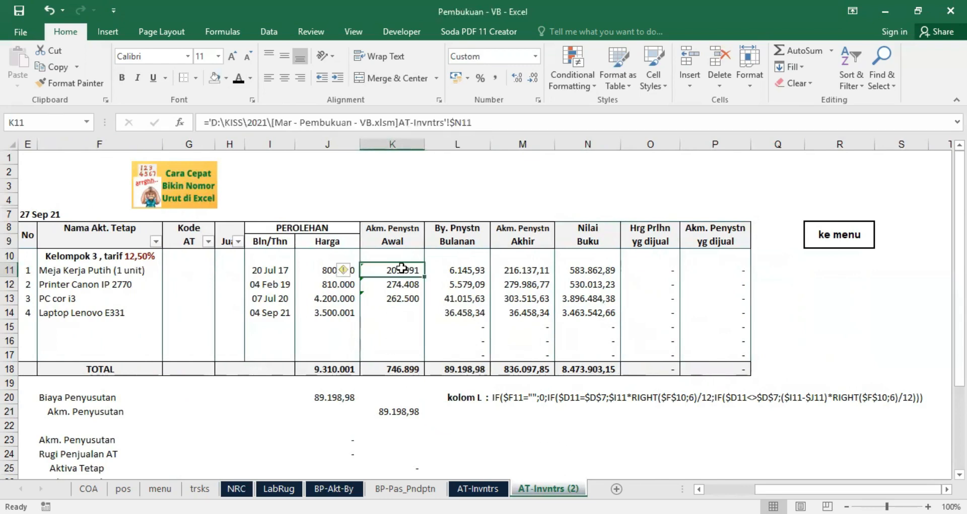
{"action": "left_click", "coordinate": [472, 271]}
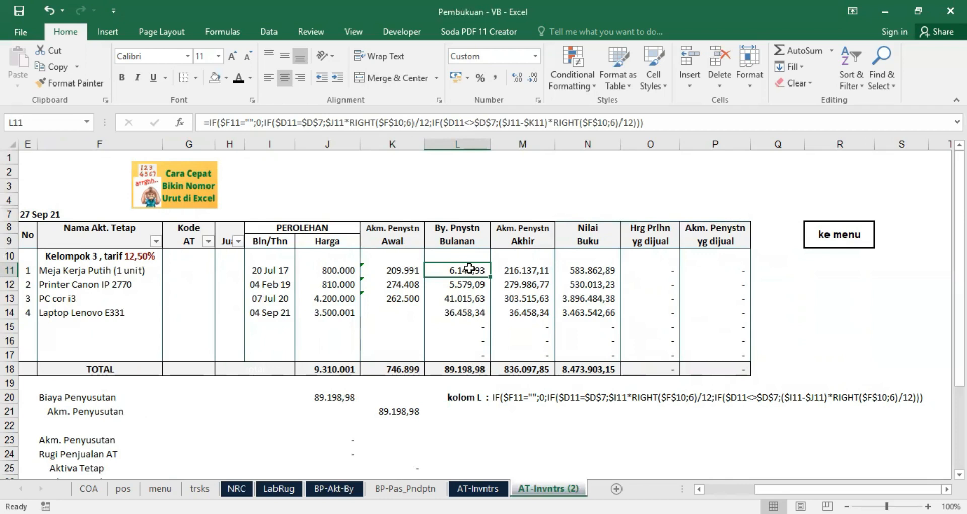
Step: Try an empty text ("") as the result for a blank asset name in L11's formula, and put back 0
{"action": "left_click", "coordinate": [259, 120]}
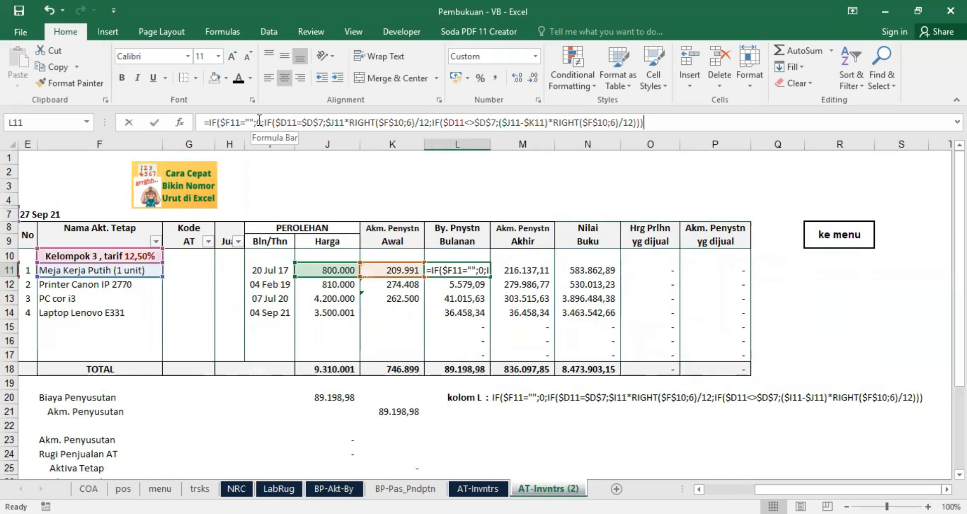
{"action": "key", "text": "BackSpace"}
{"action": "type", "text": "\"\""}
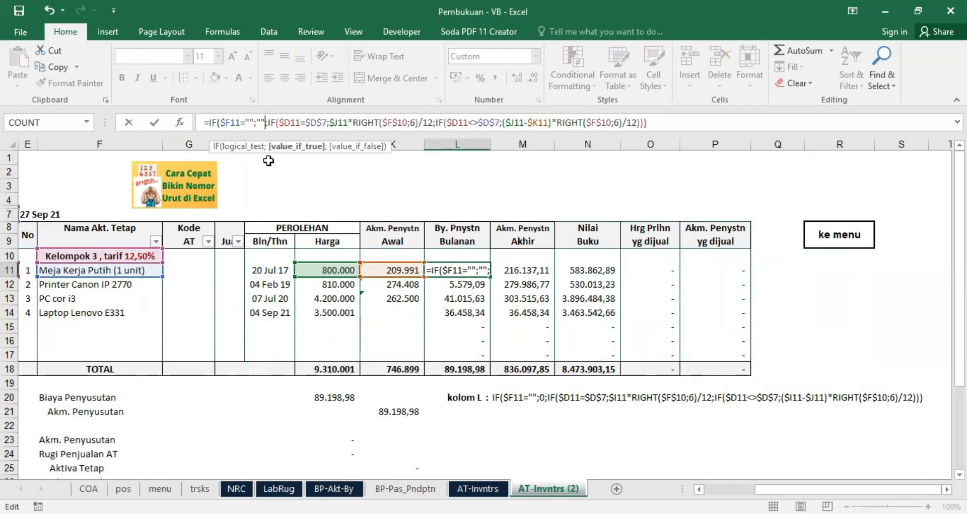
{"action": "key", "text": "BackSpace"}
{"action": "key", "text": "BackSpace"}
{"action": "type", "text": "0"}
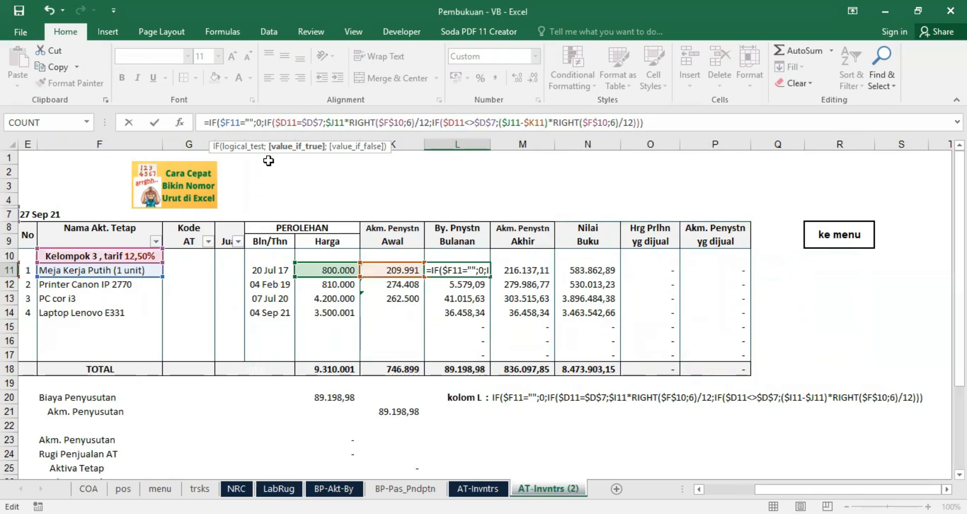
{"action": "key", "text": "Return"}
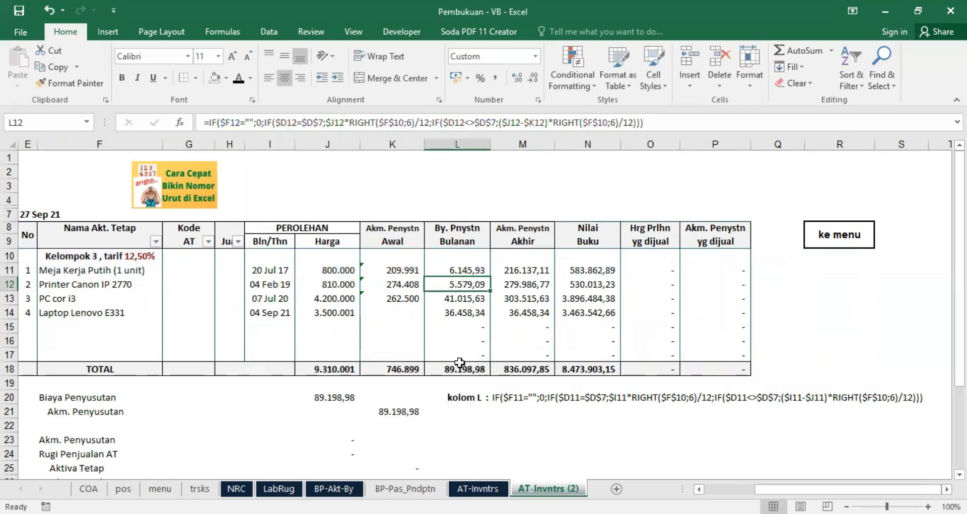
Step: Compare the monthly depreciation formulas in L11 and L15 with the total in L18 and the blank asset name in F15
{"action": "left_click", "coordinate": [457, 271]}
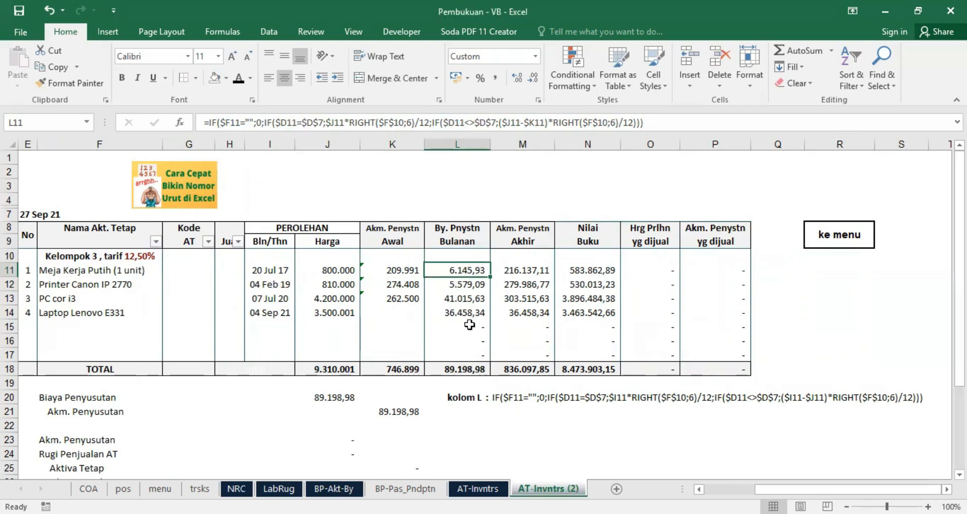
{"action": "left_click", "coordinate": [463, 368]}
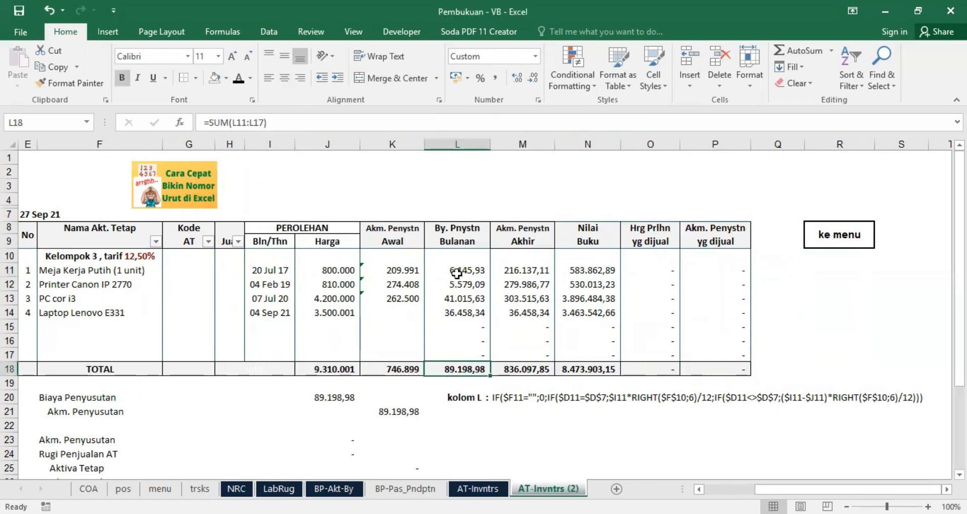
{"action": "left_click", "coordinate": [469, 328]}
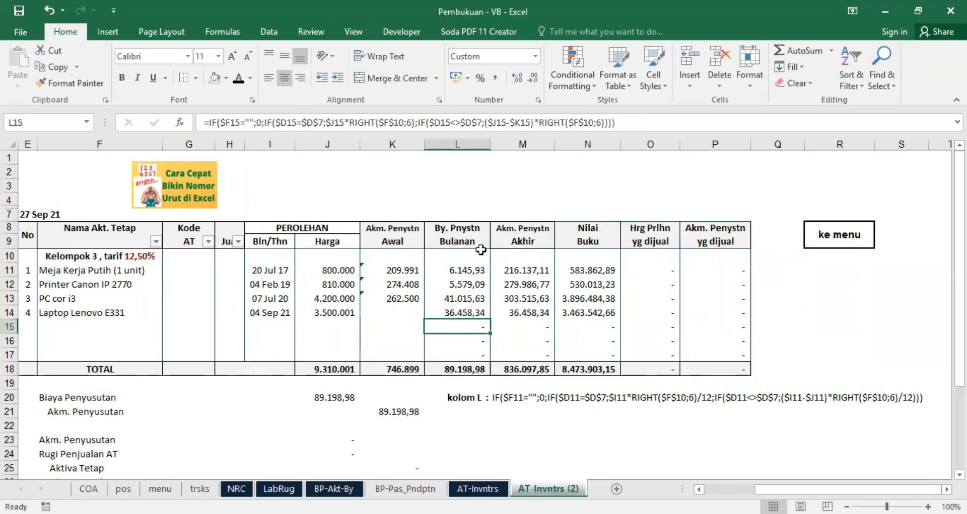
{"action": "left_click_drag", "start_coordinate": [468, 271], "coordinate": [458, 346]}
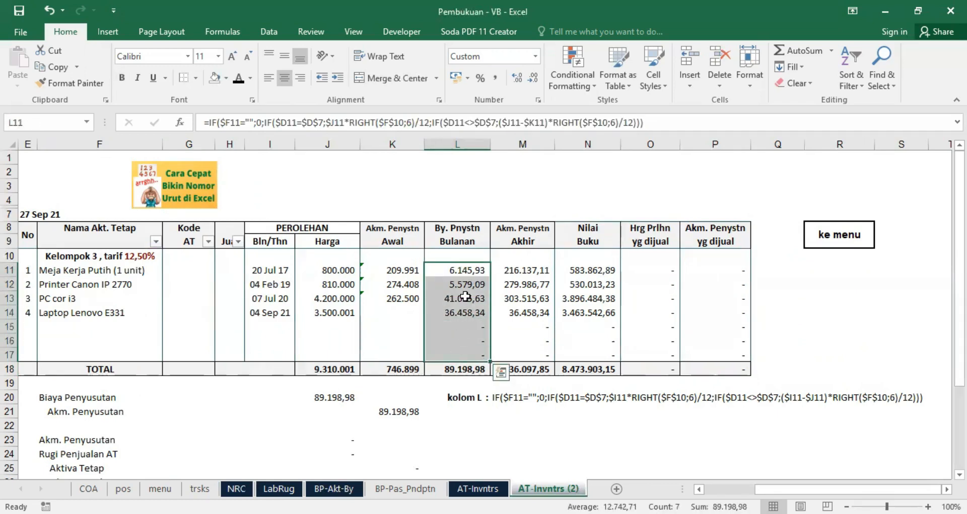
{"action": "left_click", "coordinate": [462, 328]}
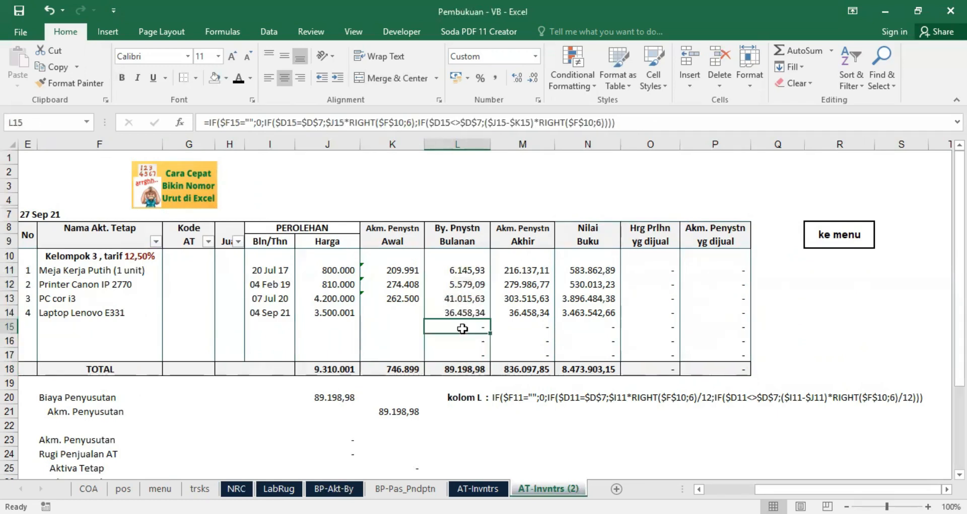
{"action": "left_click", "coordinate": [452, 272]}
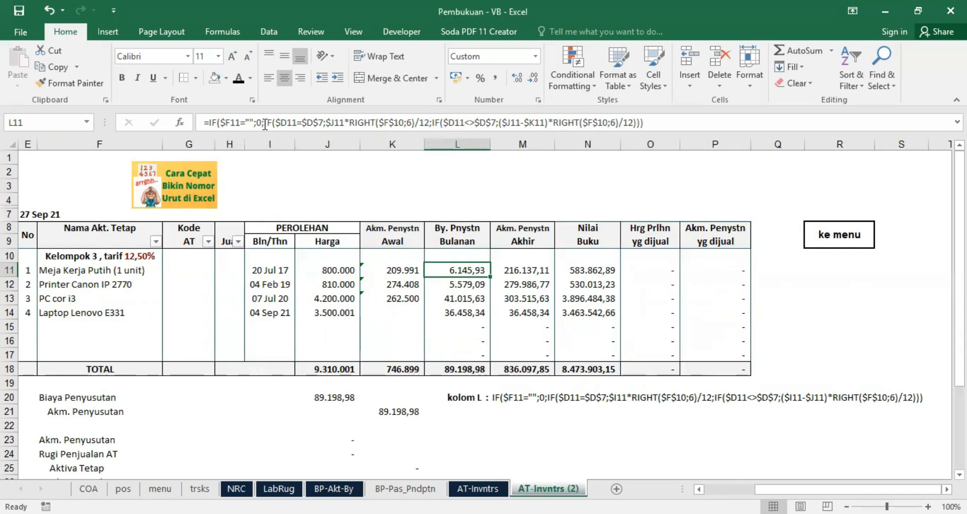
{"action": "left_click", "coordinate": [76, 329]}
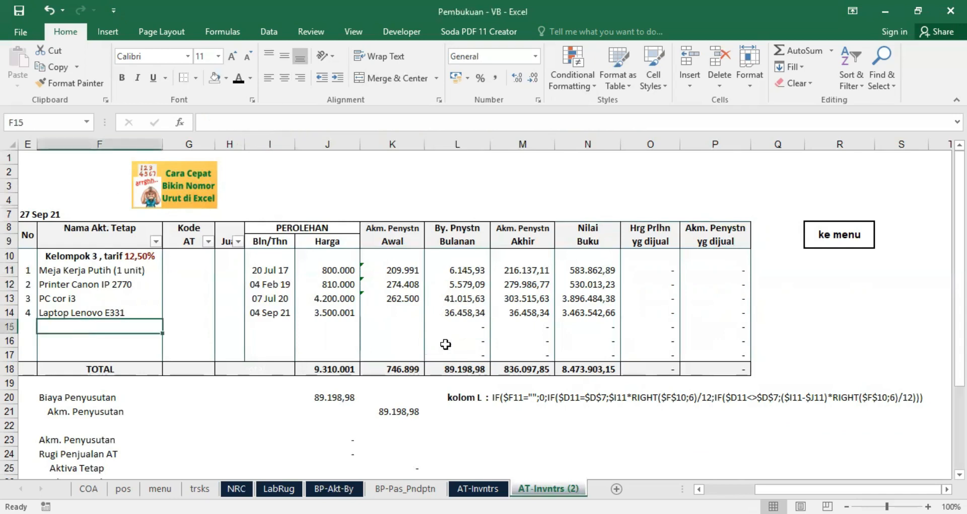
{"action": "left_click", "coordinate": [476, 326]}
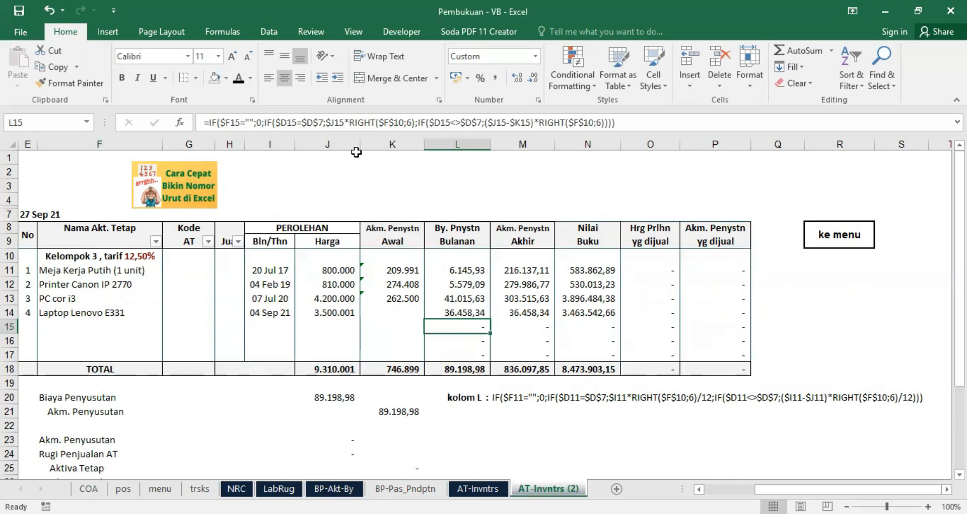
Step: Change L15's formula to return an empty text ("") when the asset name is blank, and check the total in L18
{"action": "left_click", "coordinate": [259, 123]}
{"action": "type", "text": "\"\""}
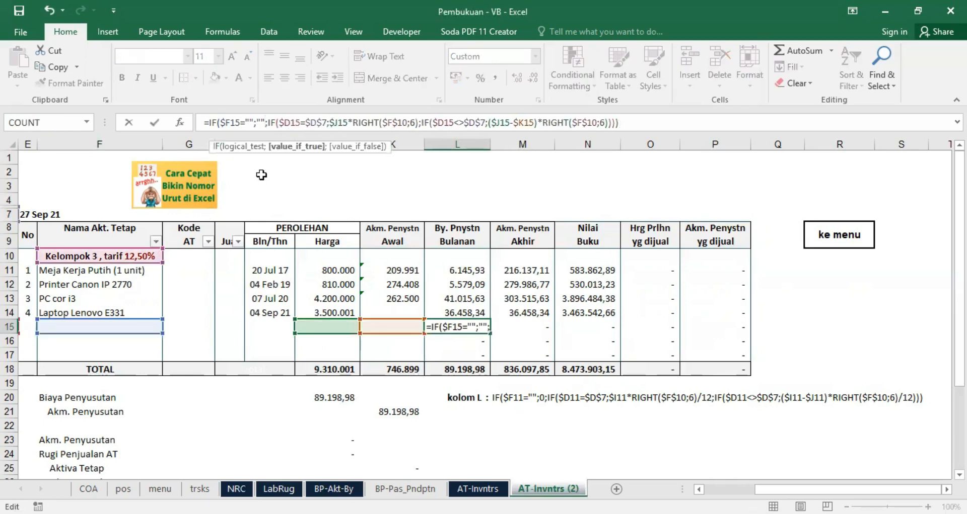
{"action": "key", "text": "ctrl+Return"}
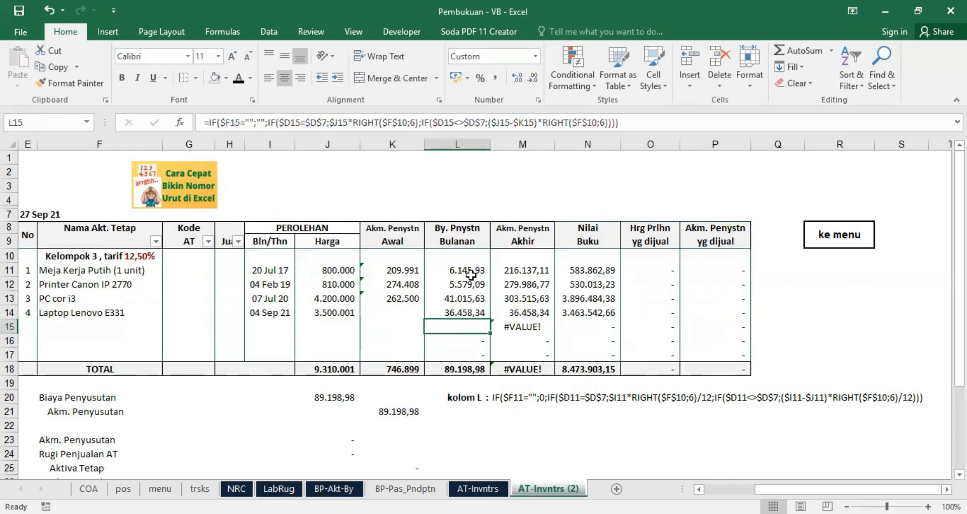
{"action": "left_click", "coordinate": [459, 371]}
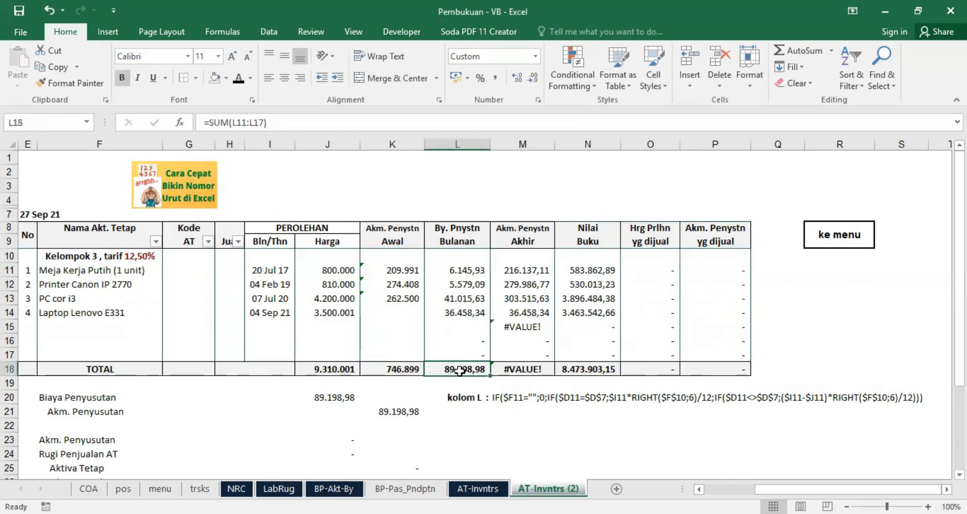
{"action": "left_click", "coordinate": [469, 326]}
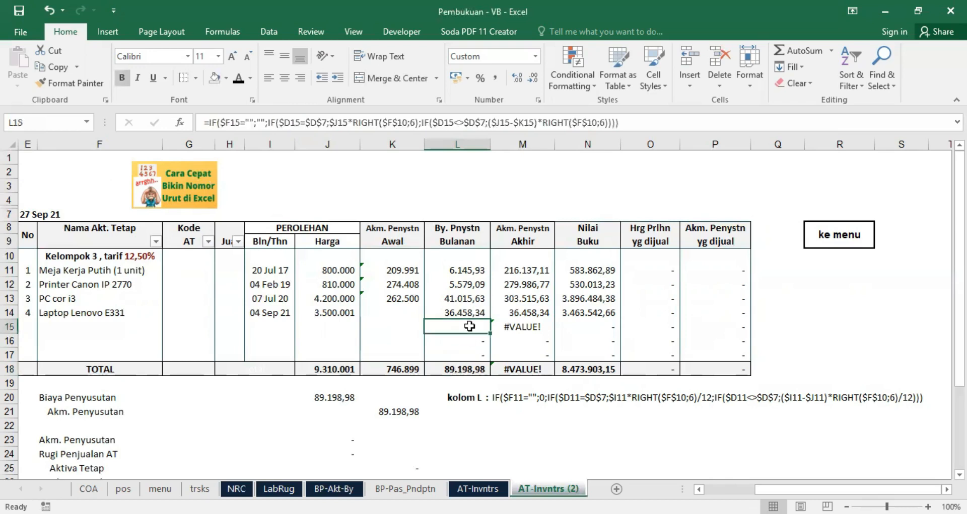
Step: Restore 0 as the result for a blank asset name in L15's formula
{"action": "left_click", "coordinate": [257, 119]}
{"action": "type", "text": "0"}
{"action": "key", "text": "Delete"}
{"action": "key", "text": "Delete"}
{"action": "key", "text": "Return"}
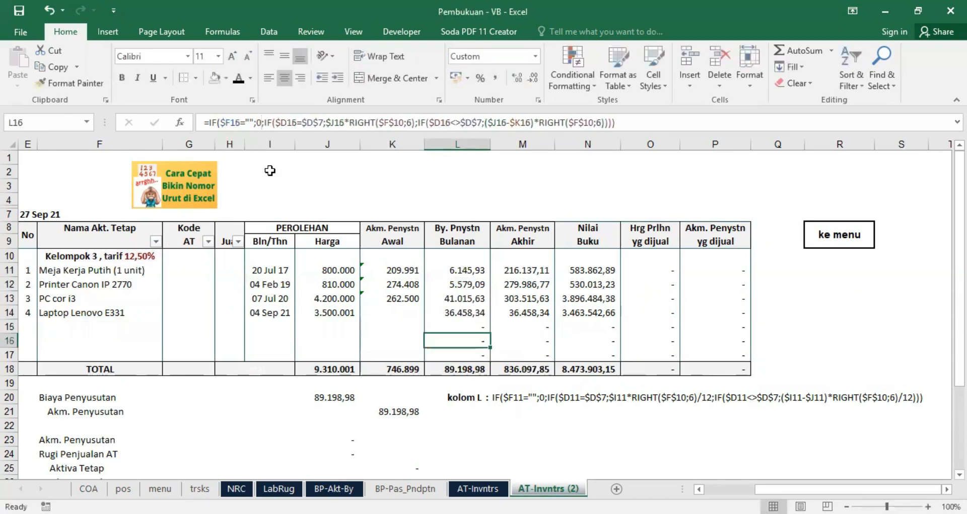
Step: Filter the asset name column to hide the rows with blank names
{"action": "left_click", "coordinate": [156, 242]}
{"action": "left_click", "coordinate": [224, 443]}
{"action": "left_click", "coordinate": [260, 495]}
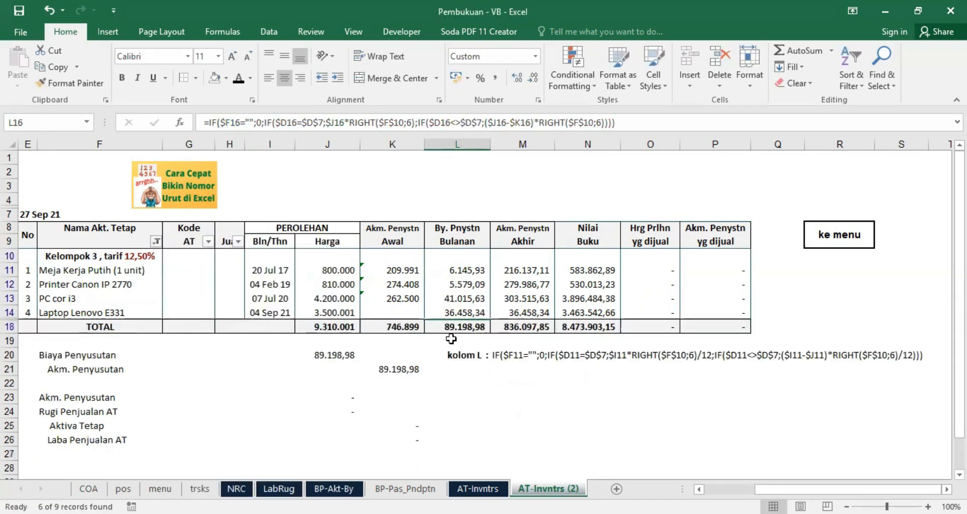
{"action": "left_click", "coordinate": [460, 395]}
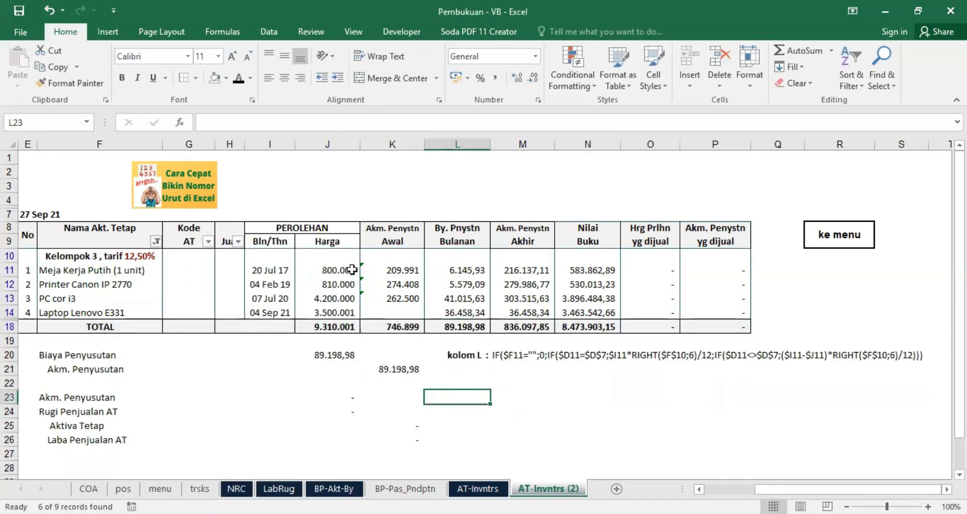
Step: Select all values in the asset name filter, including blanks, to show the empty rows again
{"action": "left_click", "coordinate": [157, 242]}
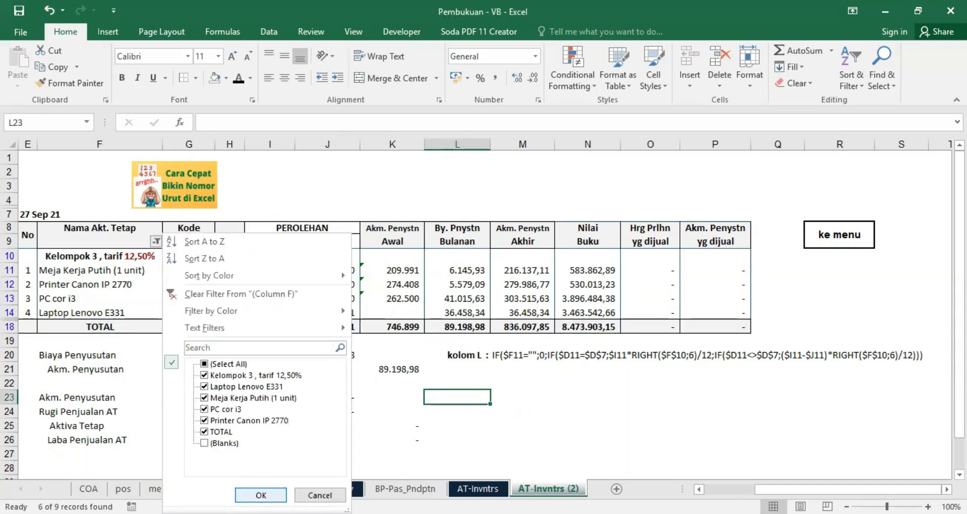
{"action": "left_click", "coordinate": [261, 496]}
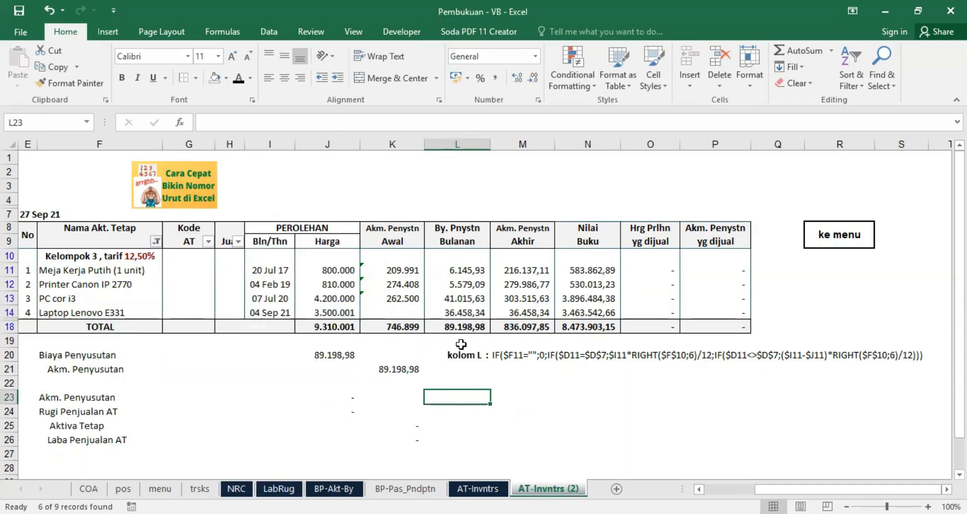
{"action": "left_click", "coordinate": [156, 242]}
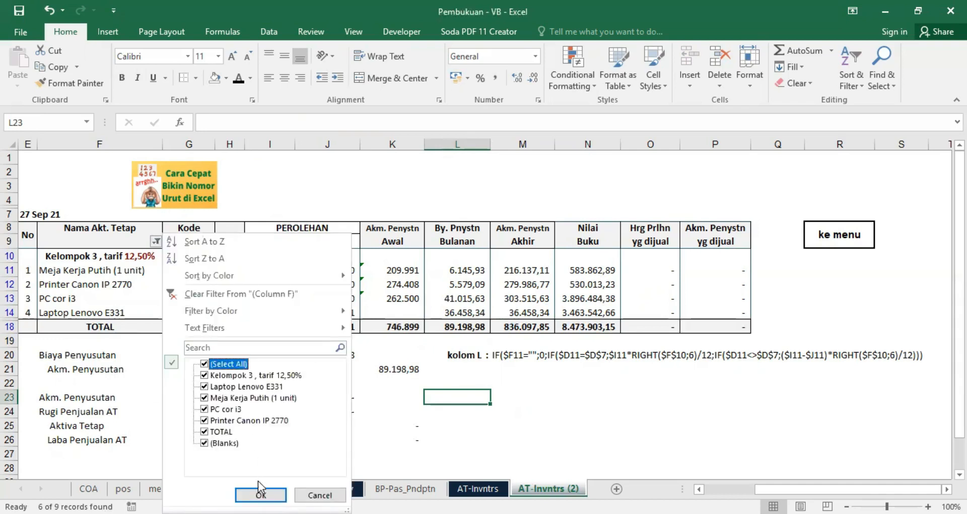
{"action": "left_click", "coordinate": [258, 495]}
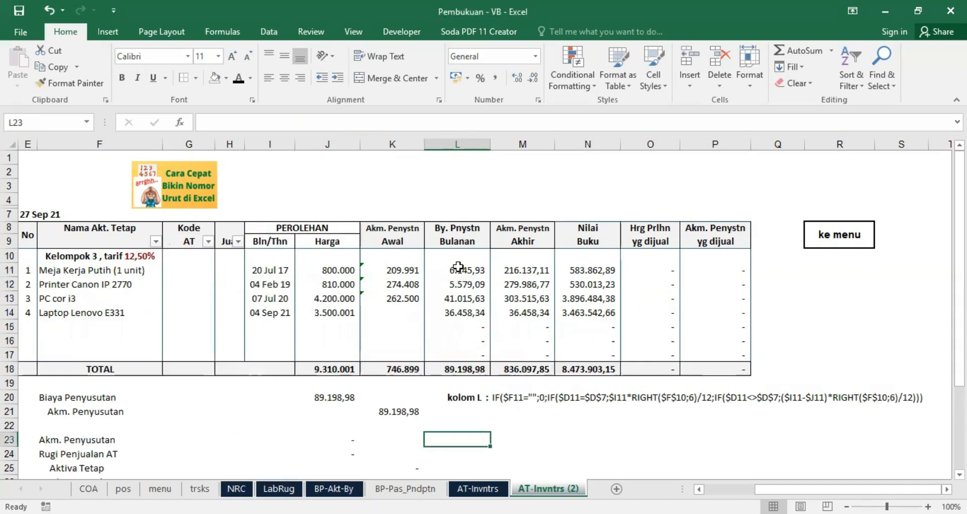
Step: Examine the blank-name condition IF($F11="";0 in L11's formula without changing it
{"action": "left_click", "coordinate": [457, 268]}
{"action": "left_click_drag", "start_coordinate": [209, 123], "coordinate": [258, 123]}
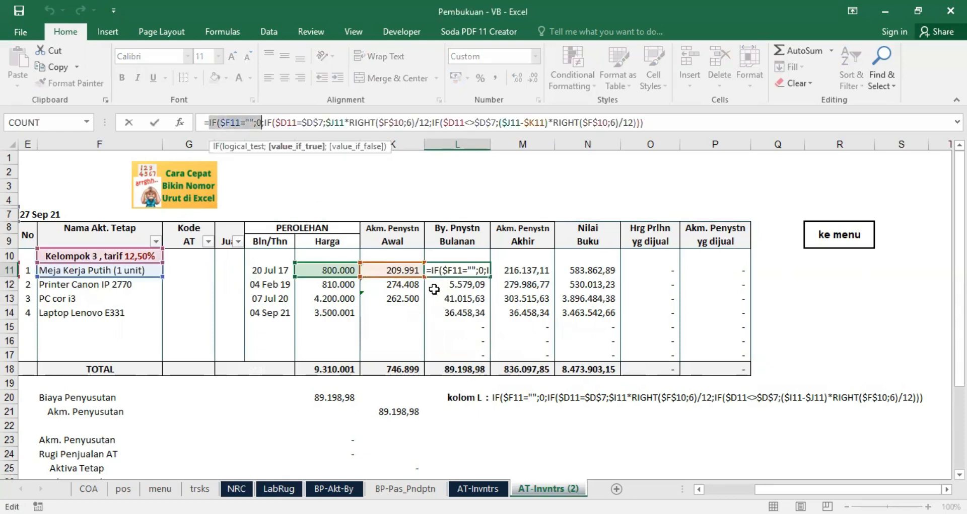
{"action": "key", "text": "Escape"}
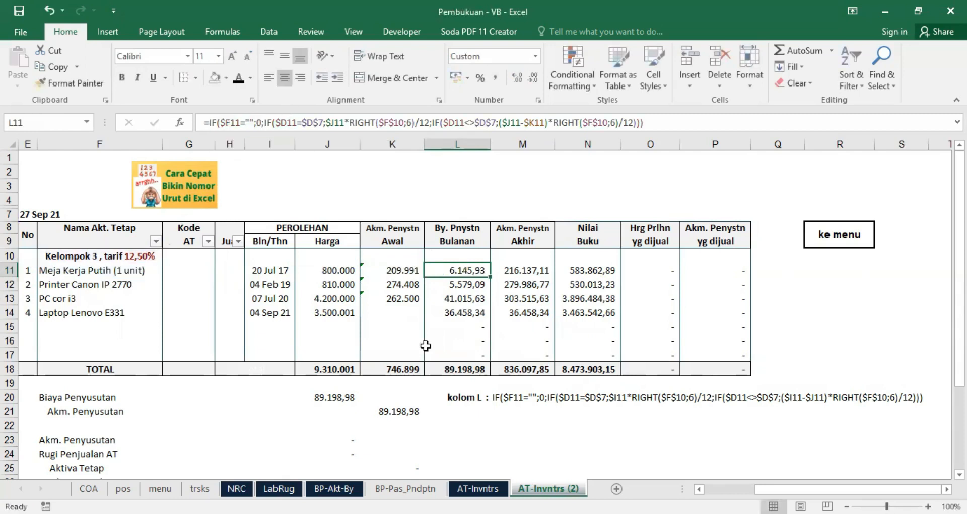
Step: Compare the acquisition date in I11 with the RIGHT(YEAR($I11);2) part of the year formula in D11
{"action": "left_click", "coordinate": [698, 490]}
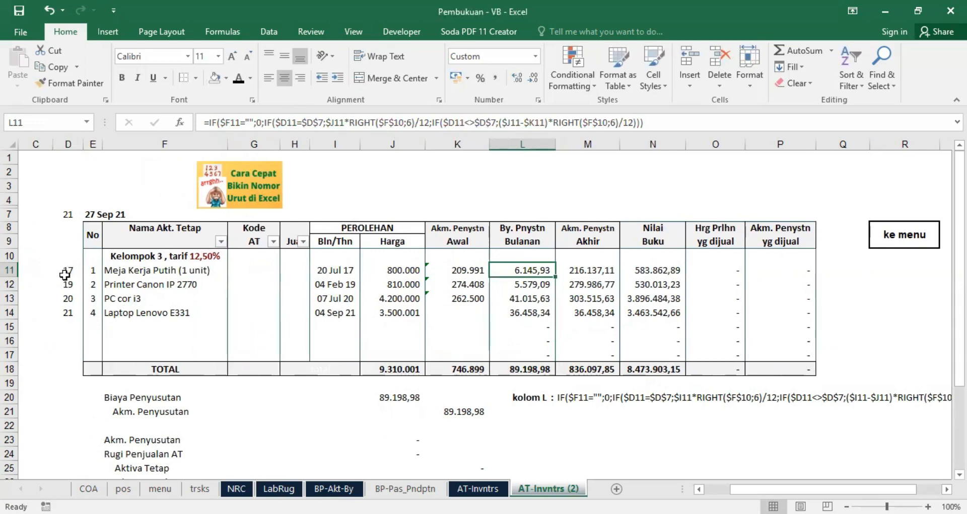
{"action": "left_click", "coordinate": [336, 267]}
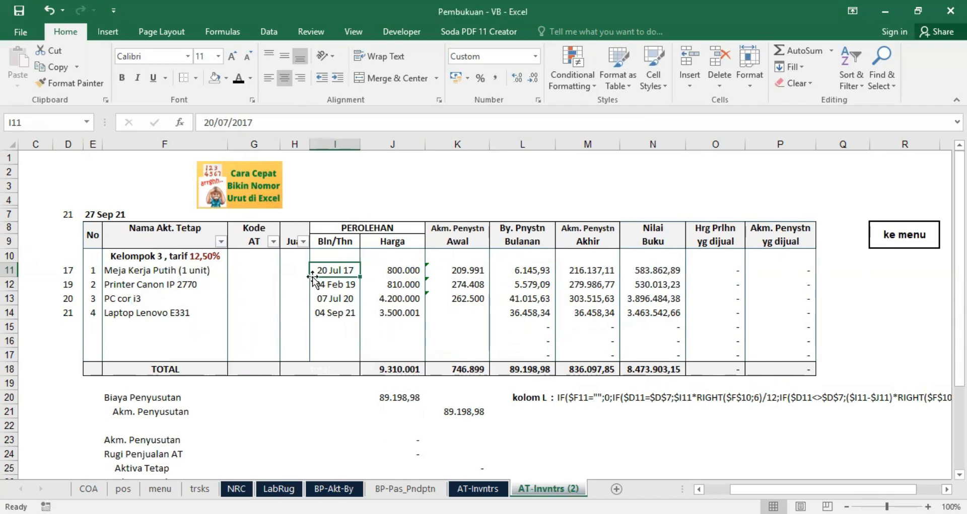
{"action": "left_click", "coordinate": [63, 270]}
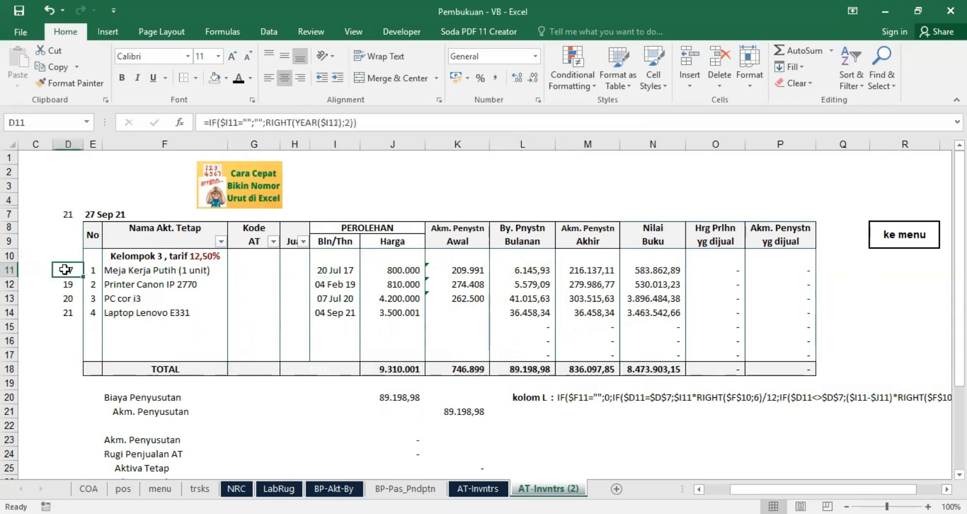
{"action": "left_click", "coordinate": [268, 123]}
{"action": "left_click_drag", "start_coordinate": [268, 123], "coordinate": [354, 116]}
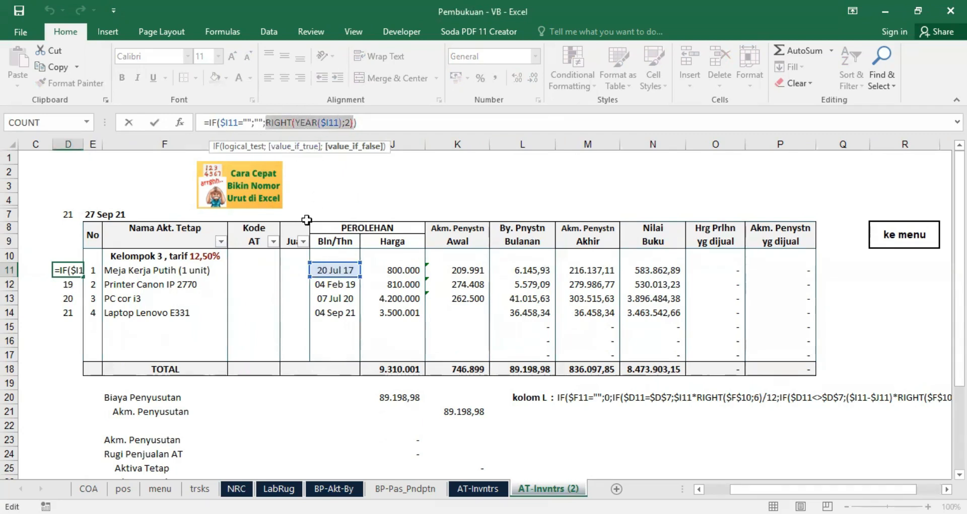
{"action": "key", "text": "Escape"}
{"action": "left_click", "coordinate": [332, 275]}
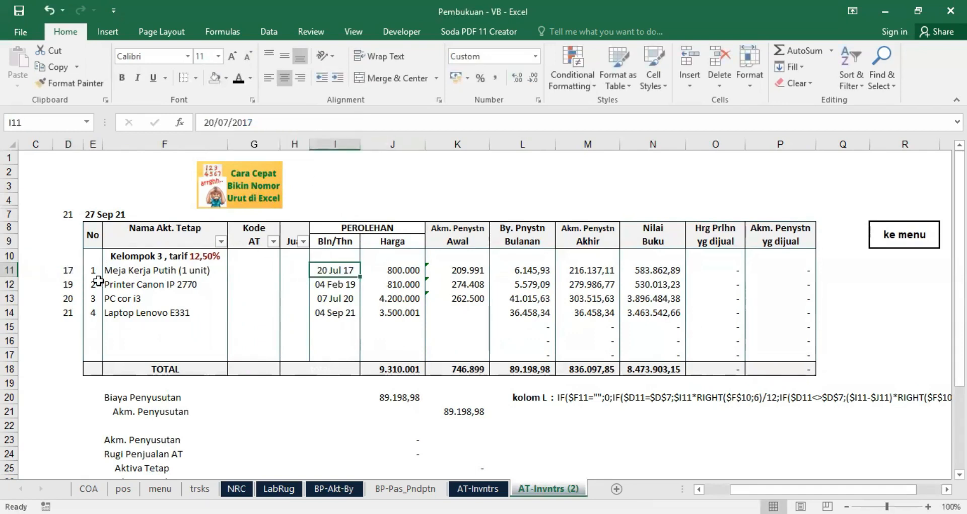
{"action": "left_click", "coordinate": [69, 273]}
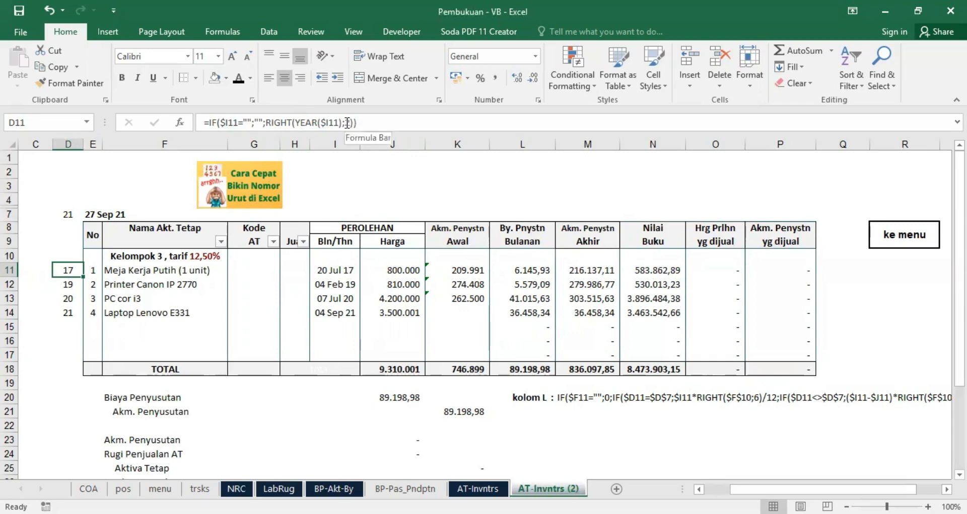
{"action": "left_click_drag", "start_coordinate": [266, 122], "coordinate": [356, 122]}
{"action": "key", "text": "Escape"}
Step: Check the current date formula in E7, the year formulas in D7 and D11, and the rate text in F10
{"action": "left_click", "coordinate": [94, 212]}
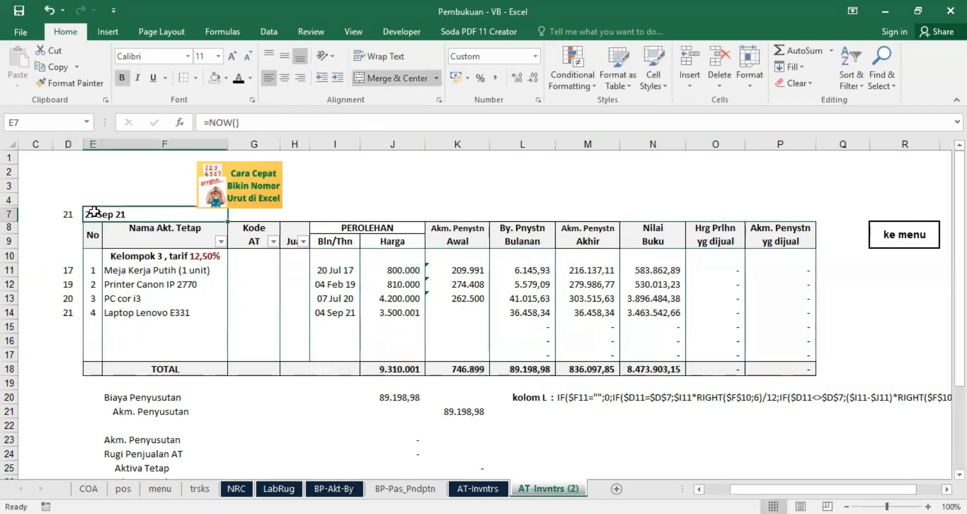
{"action": "left_click", "coordinate": [65, 214]}
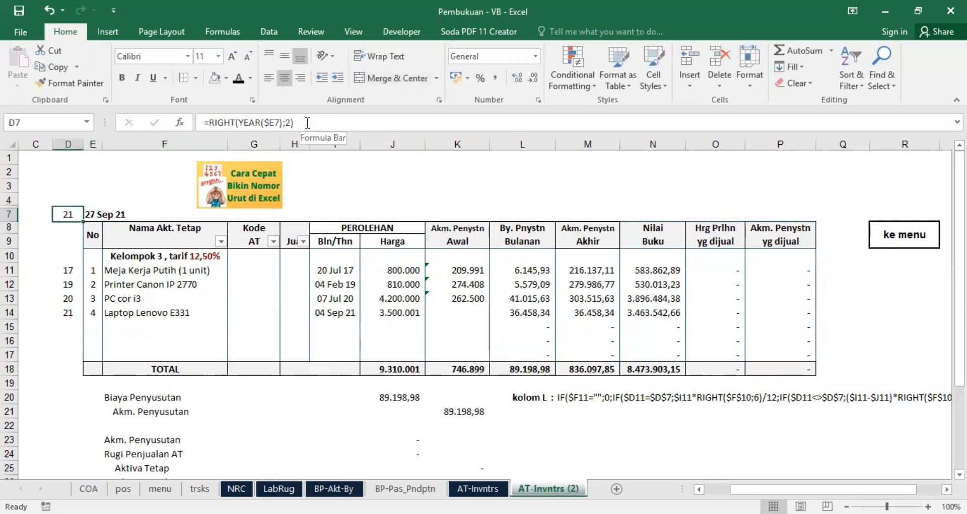
{"action": "left_click", "coordinate": [132, 257]}
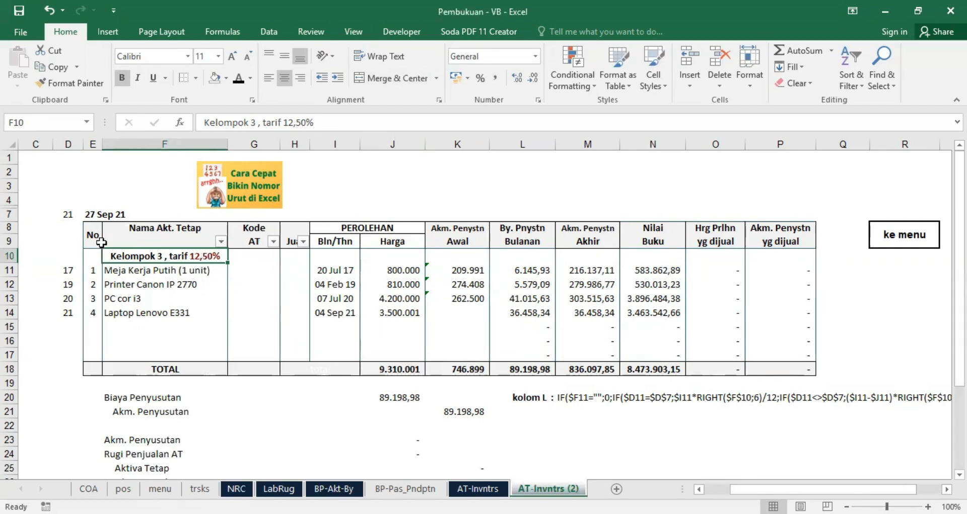
{"action": "left_click", "coordinate": [69, 270]}
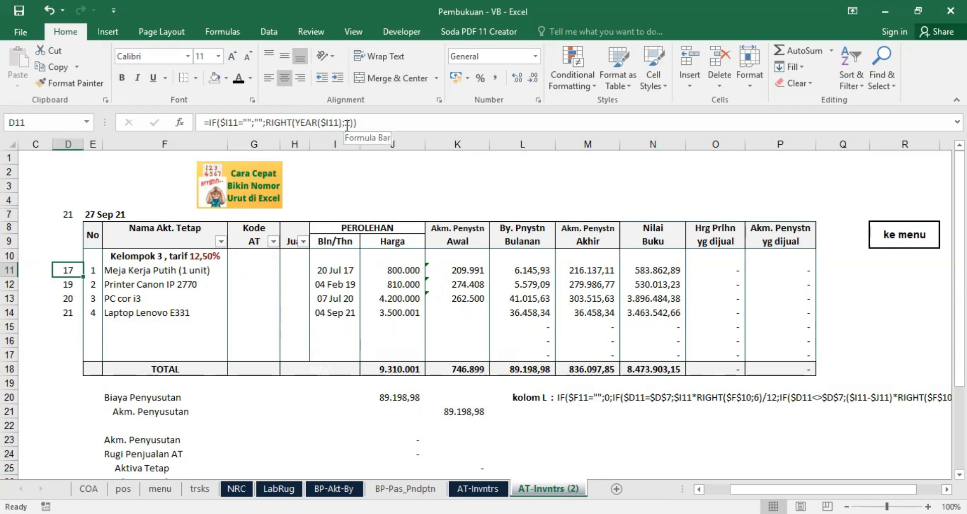
Step: Examine the same-year branch $J14*RIGHT($F$10;6)/12 in L14's monthly depreciation formula, leaving the formula as it is
{"action": "left_click", "coordinate": [529, 269]}
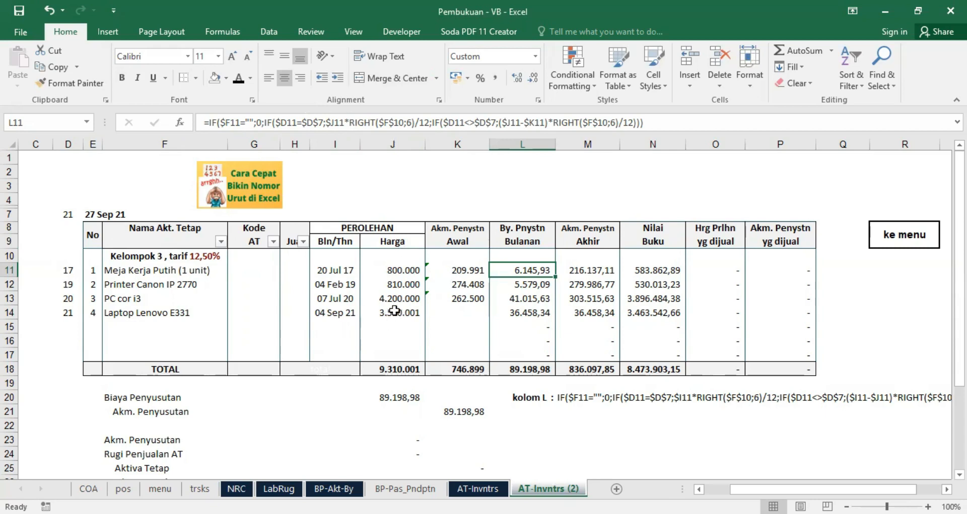
{"action": "left_click", "coordinate": [520, 315]}
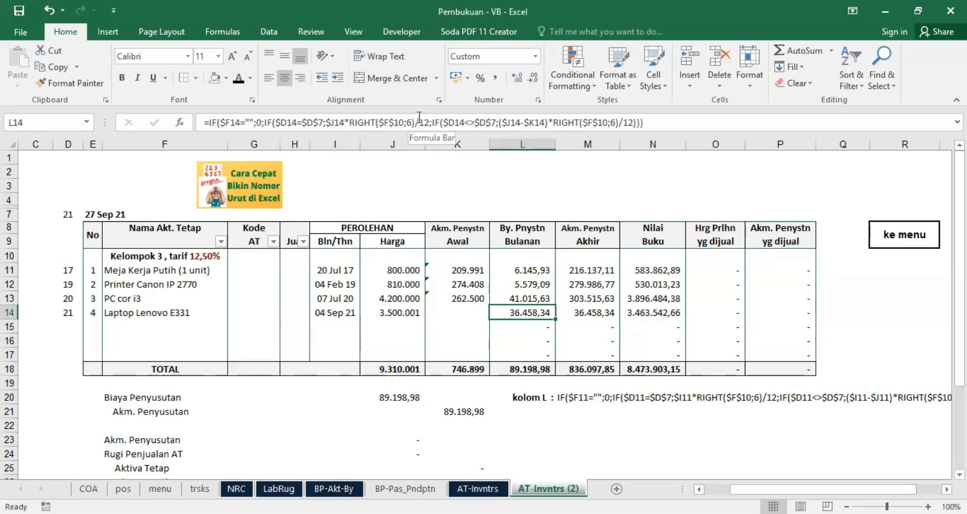
{"action": "left_click_drag", "start_coordinate": [347, 123], "coordinate": [409, 123]}
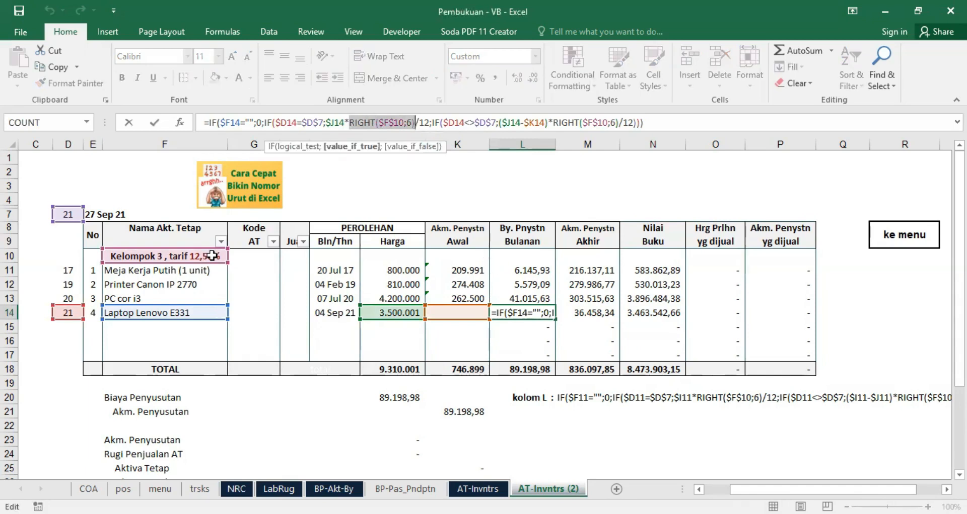
{"action": "key", "text": "ctrl+Return"}
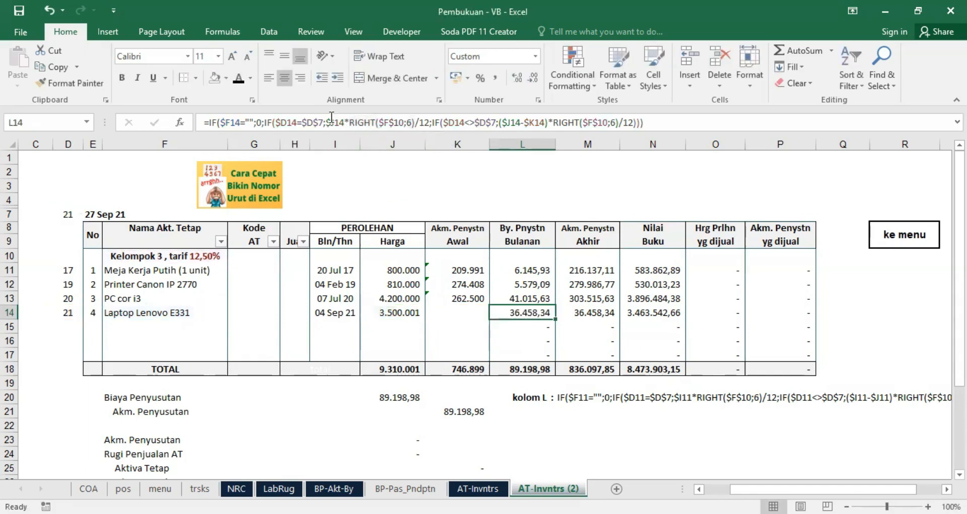
{"action": "left_click_drag", "start_coordinate": [327, 121], "coordinate": [413, 123]}
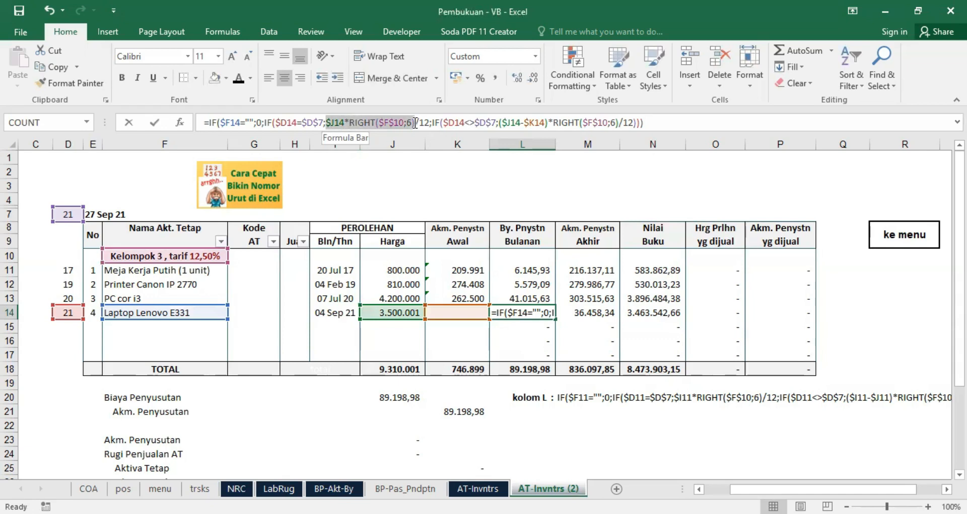
{"action": "left_click_drag", "start_coordinate": [415, 123], "coordinate": [429, 121]}
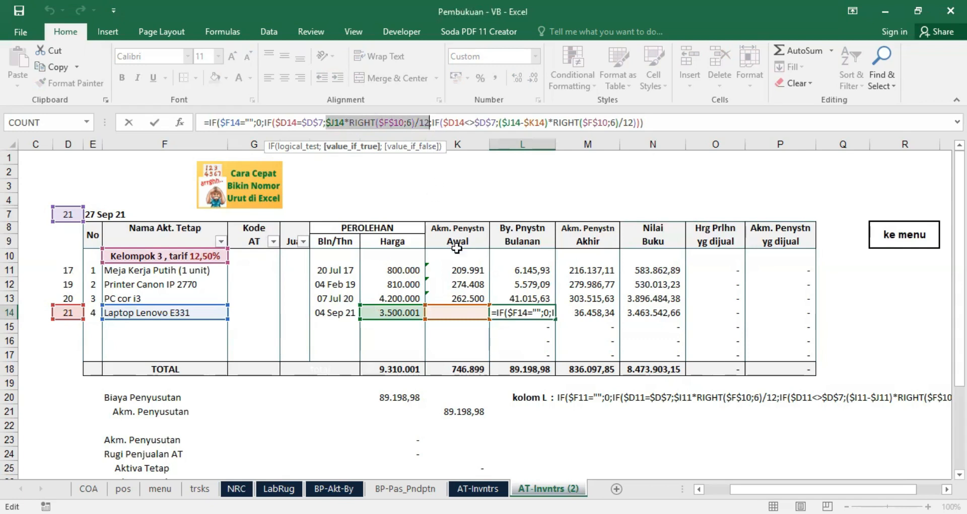
{"action": "key", "text": "Escape"}
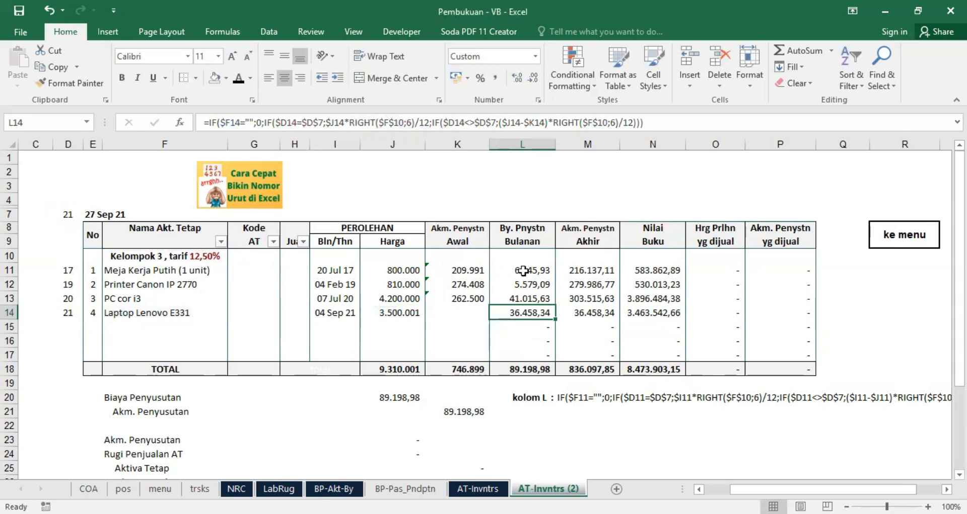
Step: Examine the different-year condition IF($D11<>$D$7 and the ($J11-$K11) part of L11's formula without editing it
{"action": "left_click", "coordinate": [523, 270]}
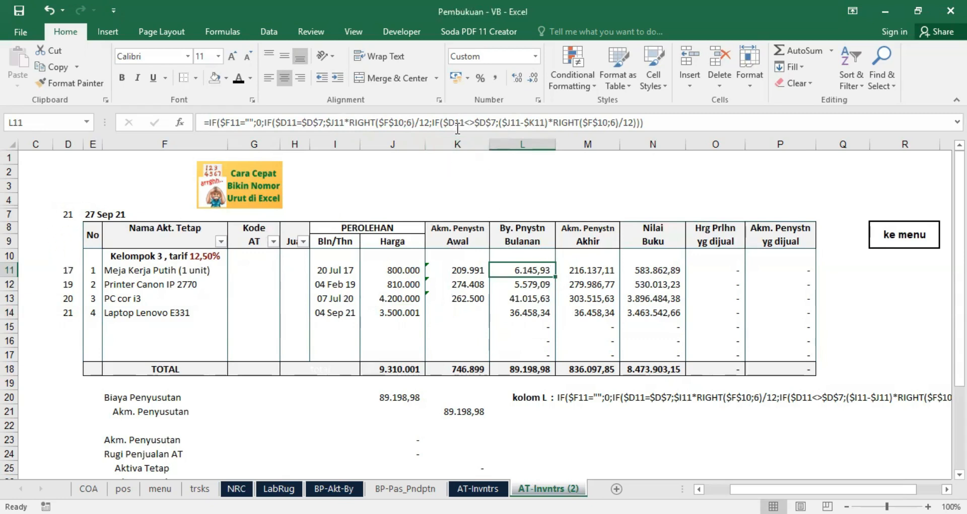
{"action": "left_click_drag", "start_coordinate": [432, 120], "coordinate": [494, 120]}
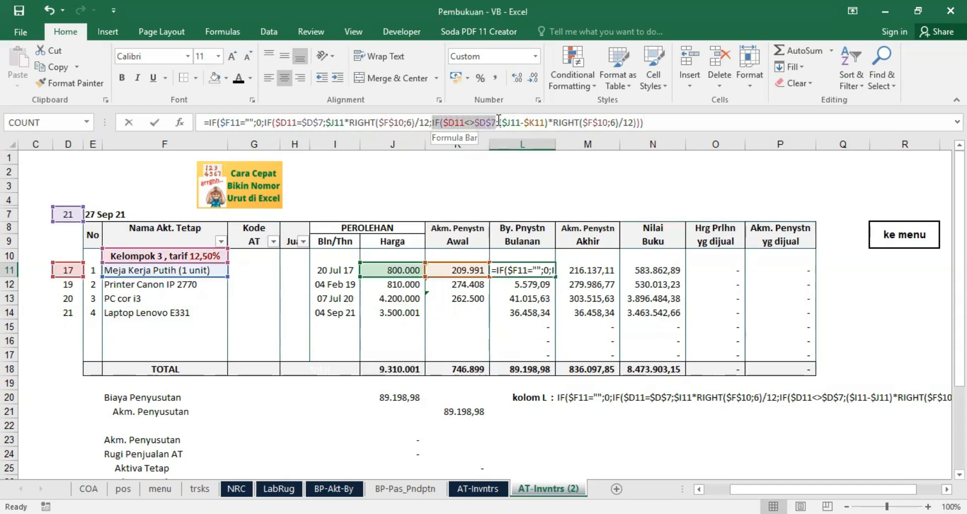
{"action": "left_click_drag", "start_coordinate": [498, 120], "coordinate": [499, 120]}
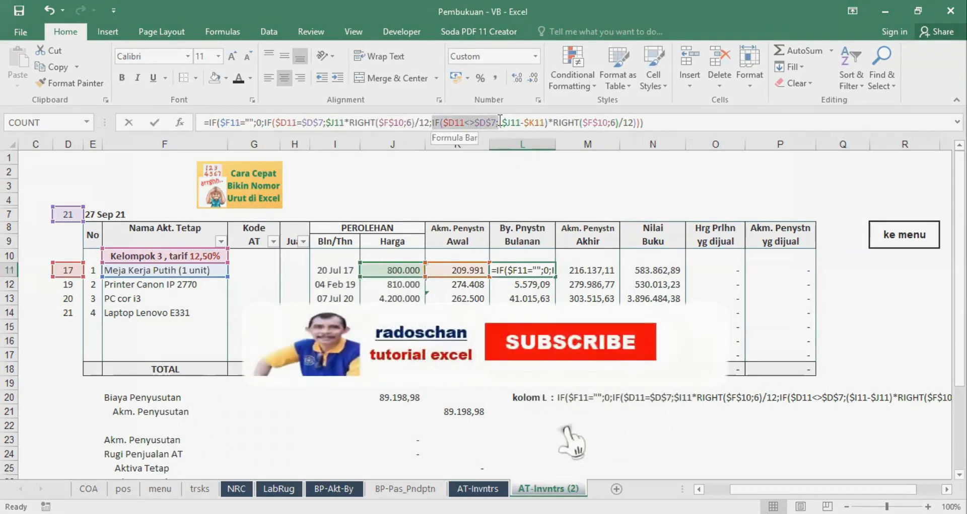
{"action": "left_click_drag", "start_coordinate": [499, 121], "coordinate": [548, 124]}
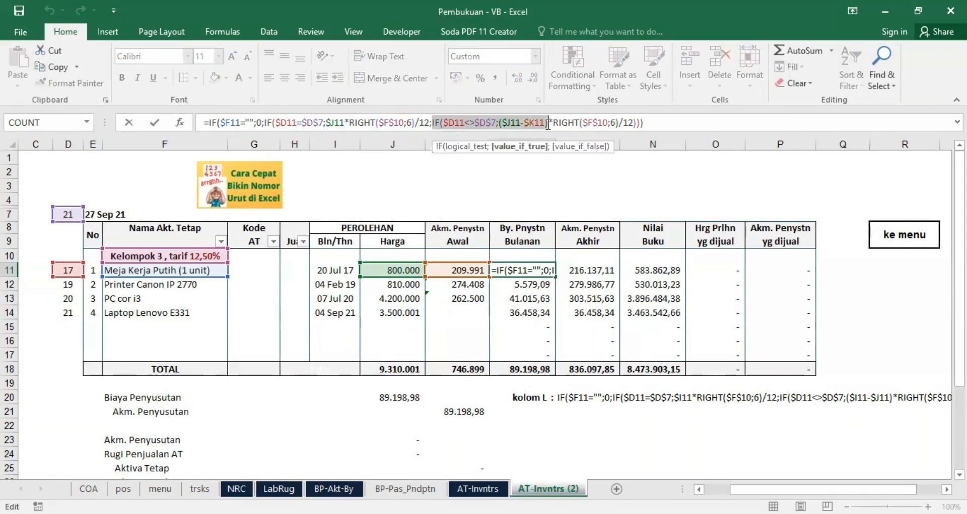
{"action": "key", "text": "Escape"}
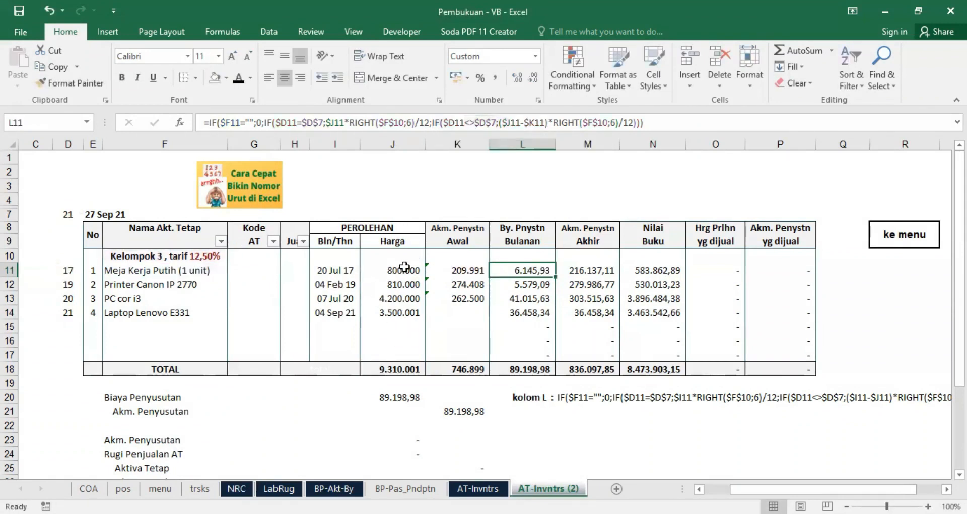
Step: Compare the acquisition price in J11 and the opening accumulated depreciation in K11 with the formula in L11
{"action": "left_click", "coordinate": [404, 267]}
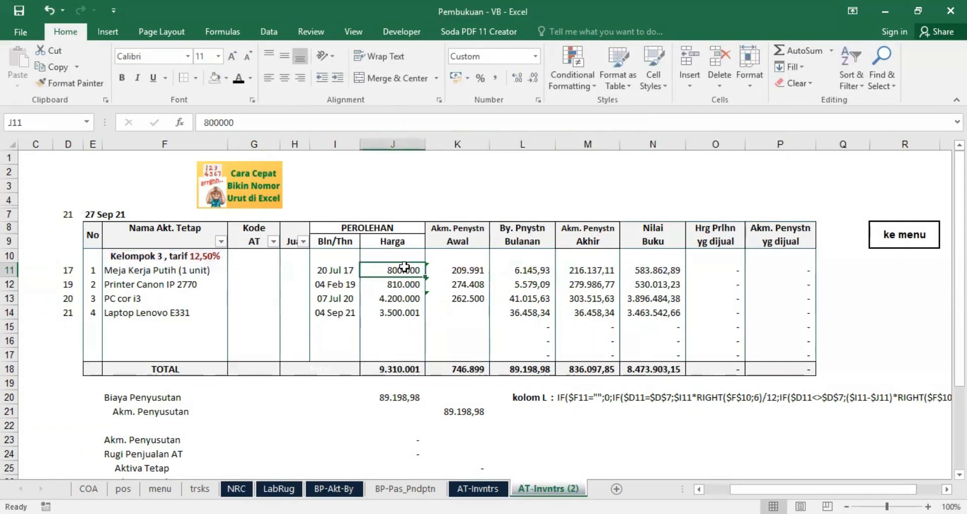
{"action": "left_click", "coordinate": [463, 270]}
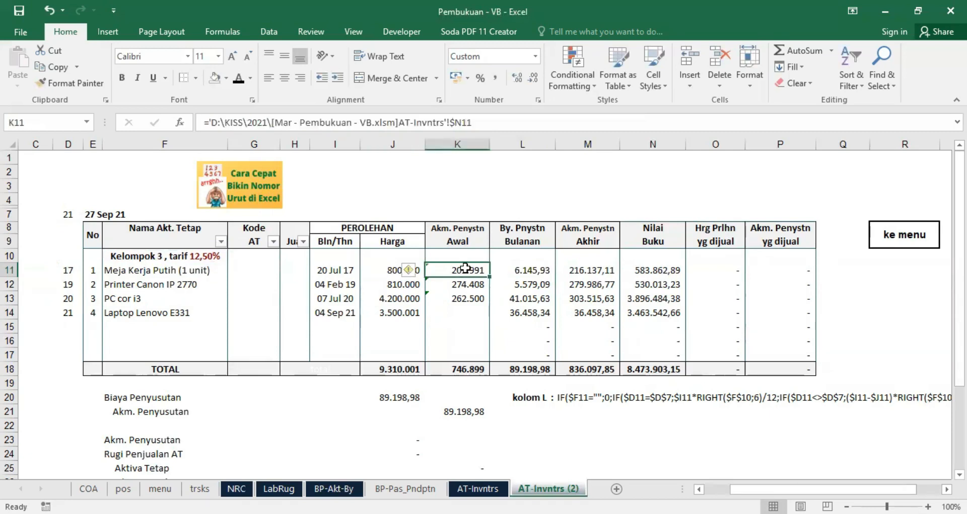
{"action": "left_click_drag", "start_coordinate": [396, 269], "coordinate": [434, 273]}
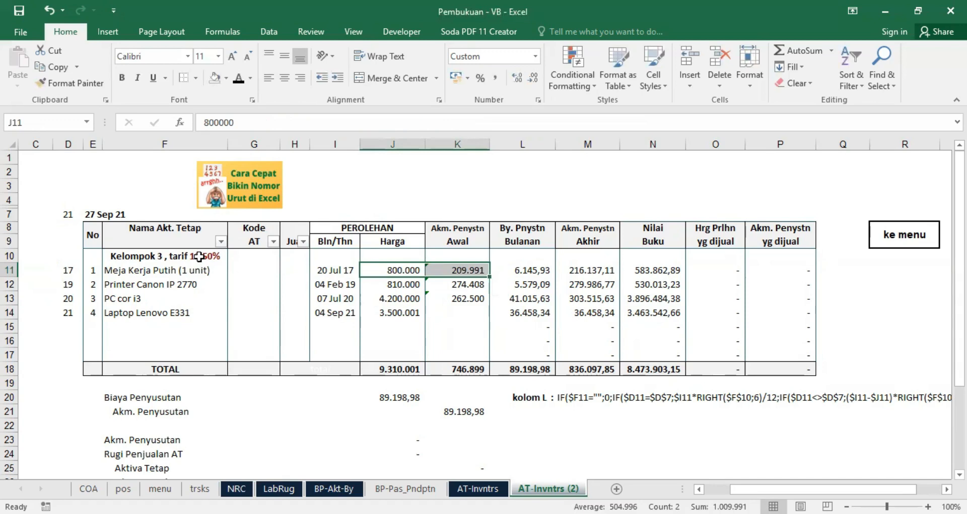
{"action": "left_click", "coordinate": [526, 268]}
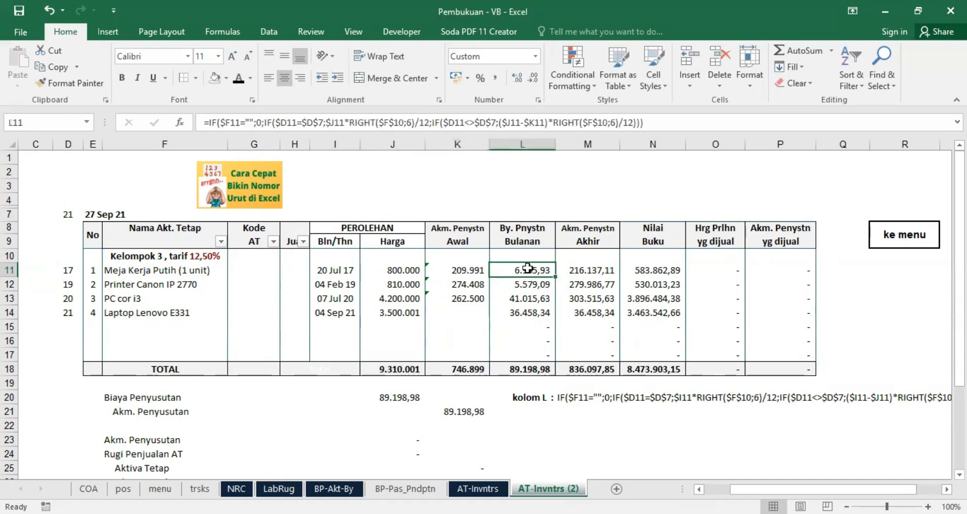
{"action": "left_click", "coordinate": [521, 269]}
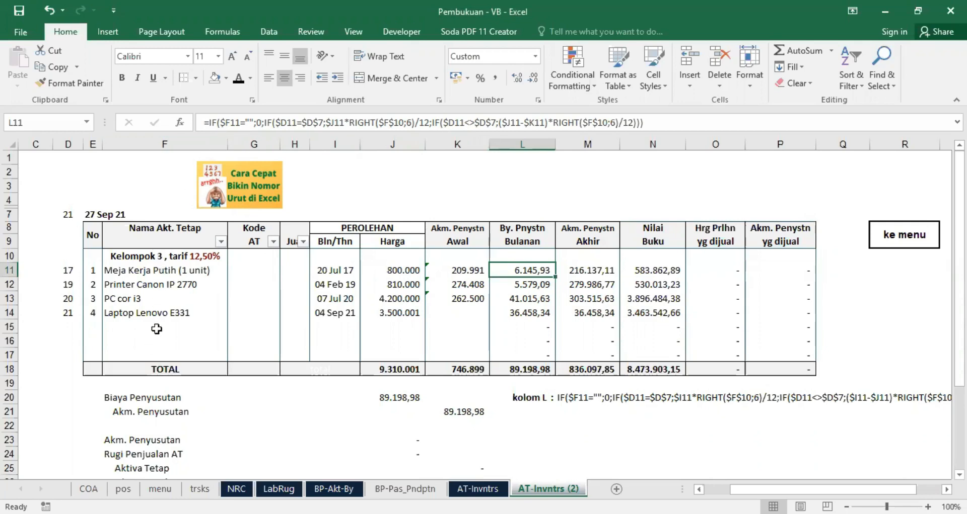
Step: Review the formula in L15, the laptop's price in J14, and the IF($D14=$D$7 branch in L14 without changing them
{"action": "left_click", "coordinate": [539, 326]}
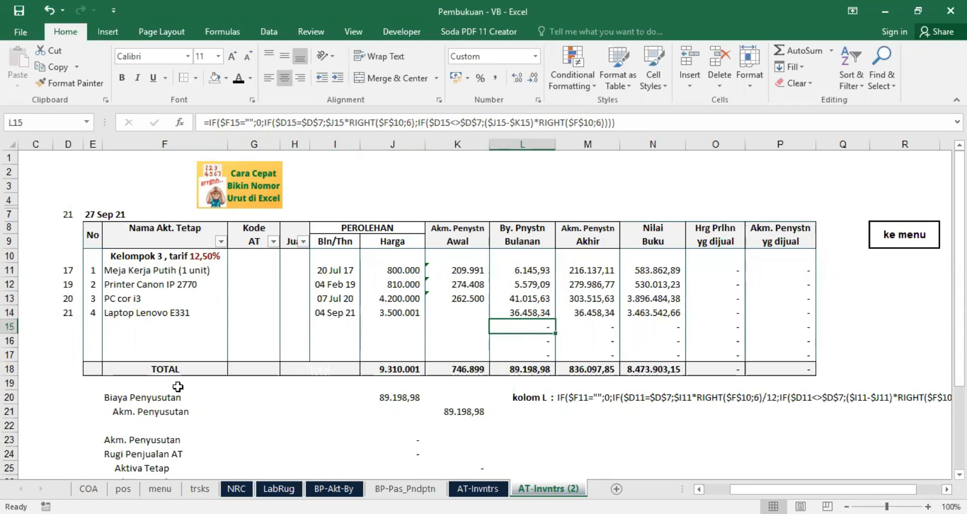
{"action": "left_click", "coordinate": [400, 313]}
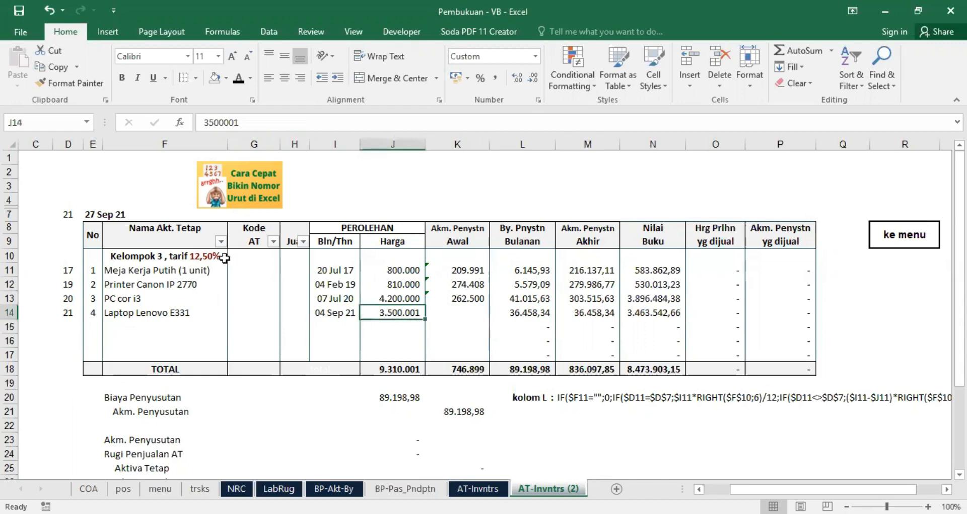
{"action": "left_click", "coordinate": [520, 311]}
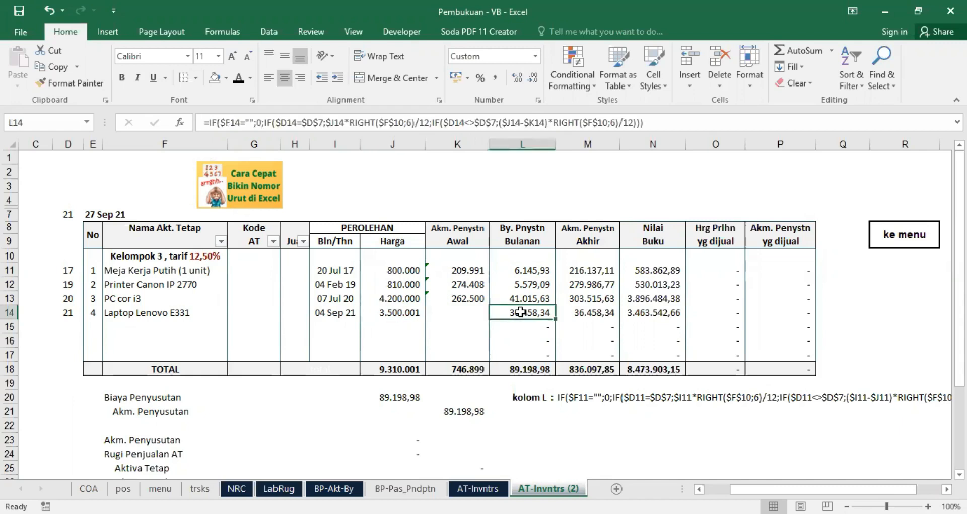
{"action": "left_click_drag", "start_coordinate": [266, 122], "coordinate": [430, 124]}
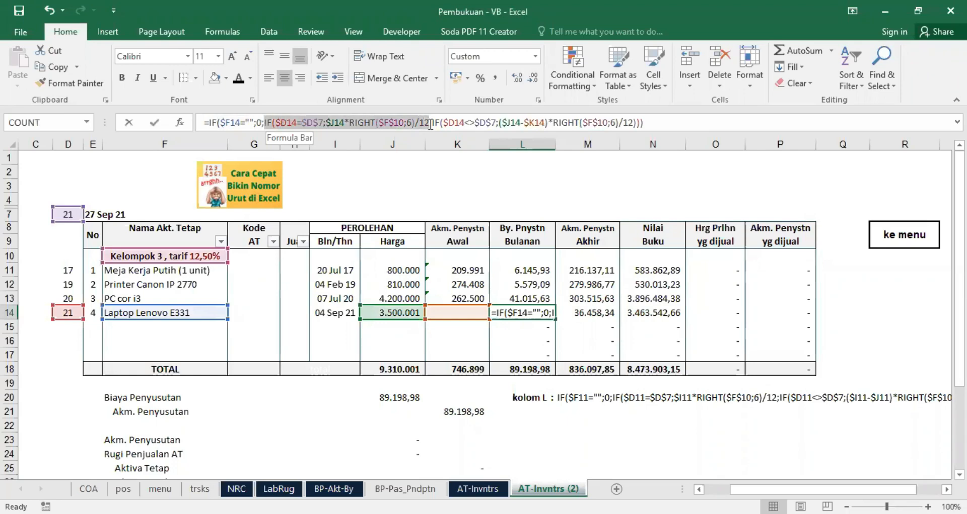
{"action": "left_click", "coordinate": [521, 199]}
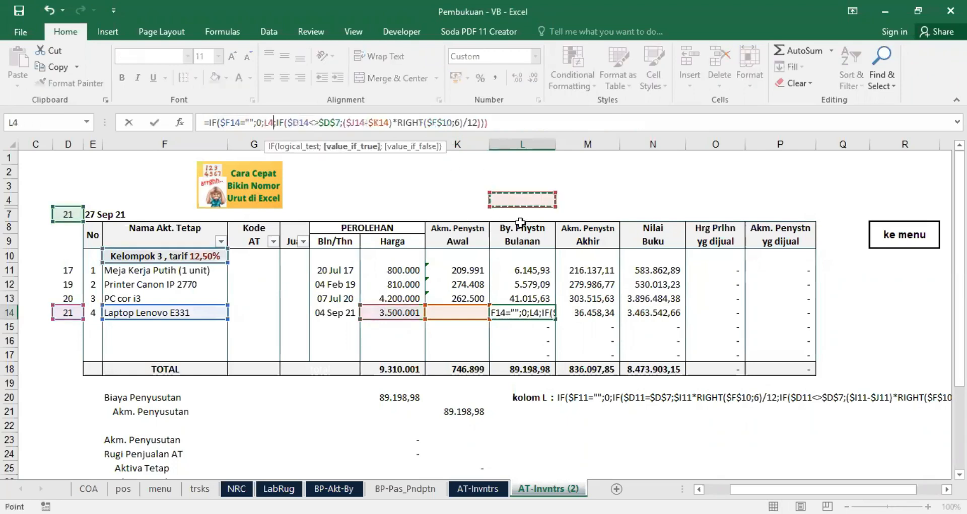
{"action": "key", "text": "Escape"}
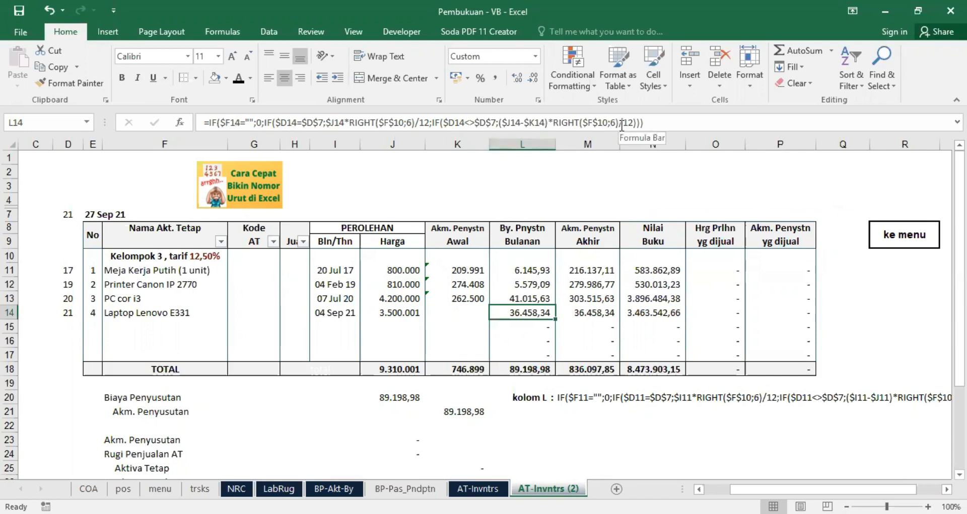
Step: Check the closing accumulated depreciation formula in M11 and the book value formula in N11 against the price in J11
{"action": "left_click", "coordinate": [594, 269]}
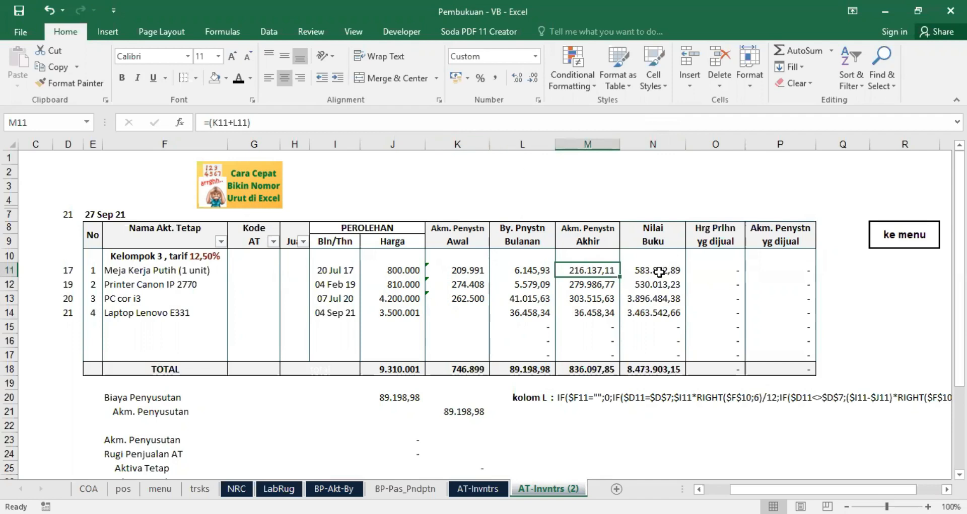
{"action": "left_click", "coordinate": [657, 269]}
{"action": "left_click", "coordinate": [403, 270]}
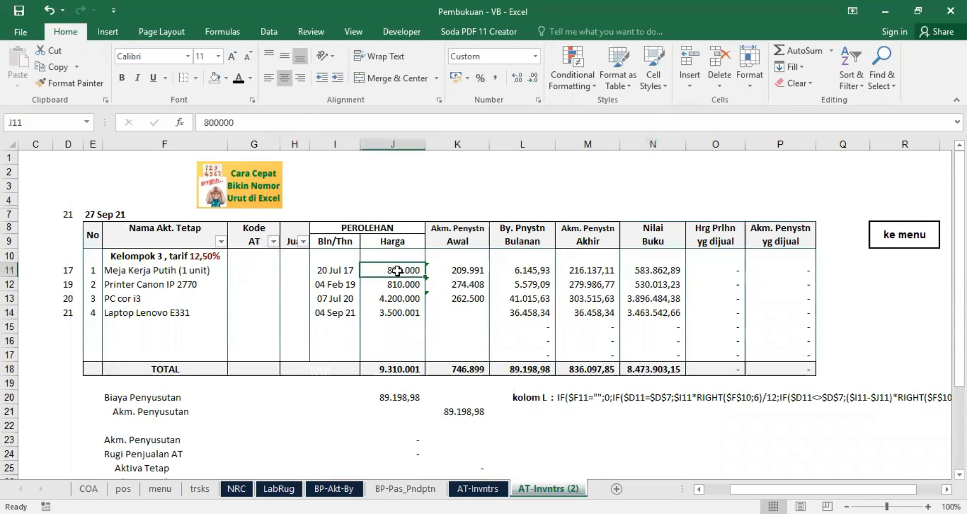
{"action": "left_click", "coordinate": [588, 144]}
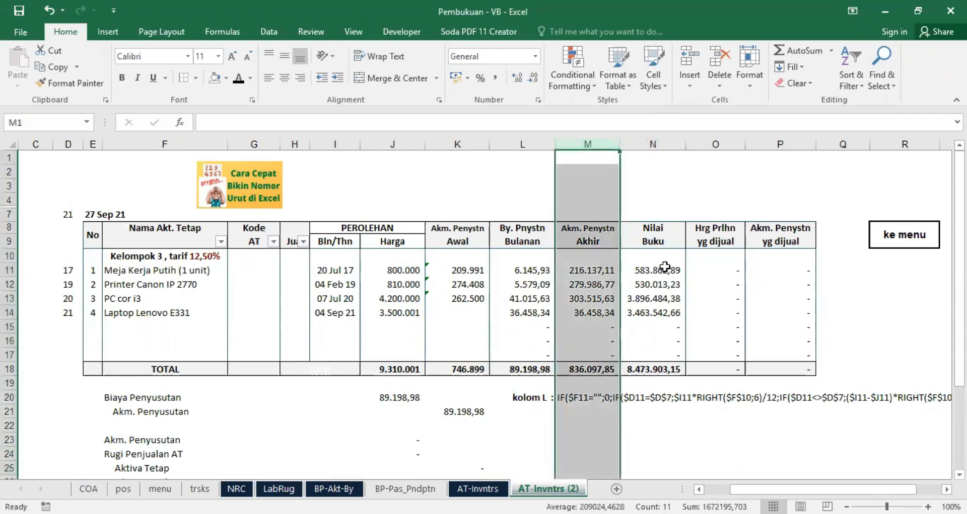
{"action": "left_click", "coordinate": [667, 269]}
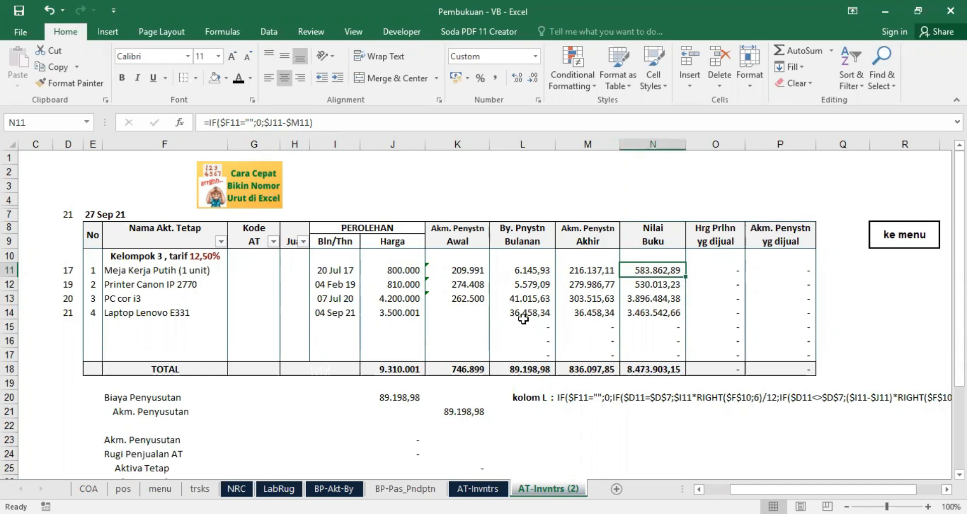
Step: Set the acquisition price of Laptop Lenovo E331 in J14 to 3500000
{"action": "left_click", "coordinate": [403, 313]}
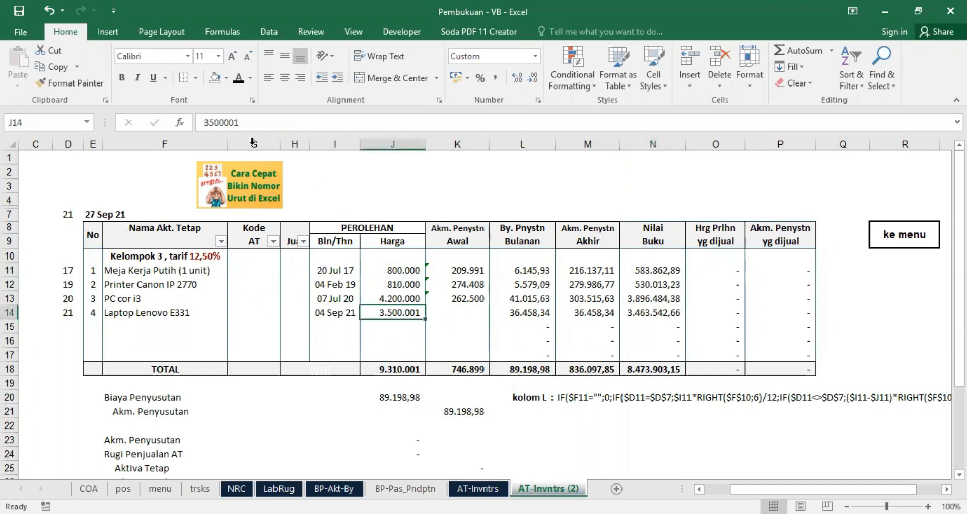
{"action": "left_click", "coordinate": [246, 124]}
{"action": "key", "text": "BackSpace"}
{"action": "type", "text": "0"}
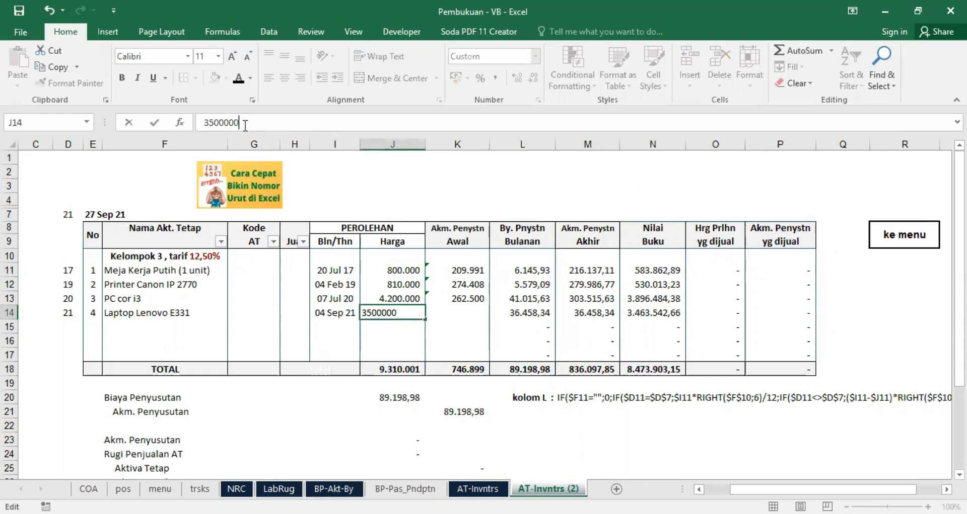
{"action": "key", "text": "Return"}
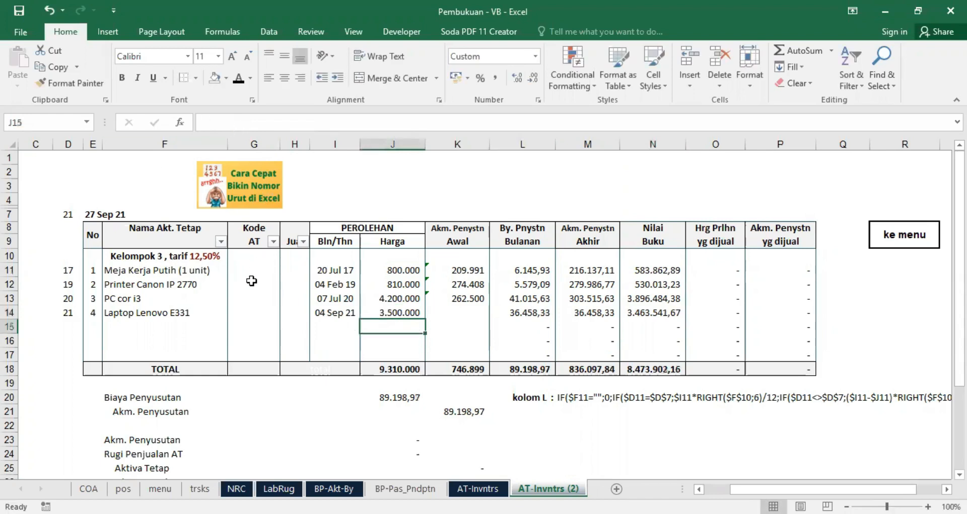
Step: Mark the Printer Canon IP 2770 as Jual in H12
{"action": "left_click", "coordinate": [250, 272]}
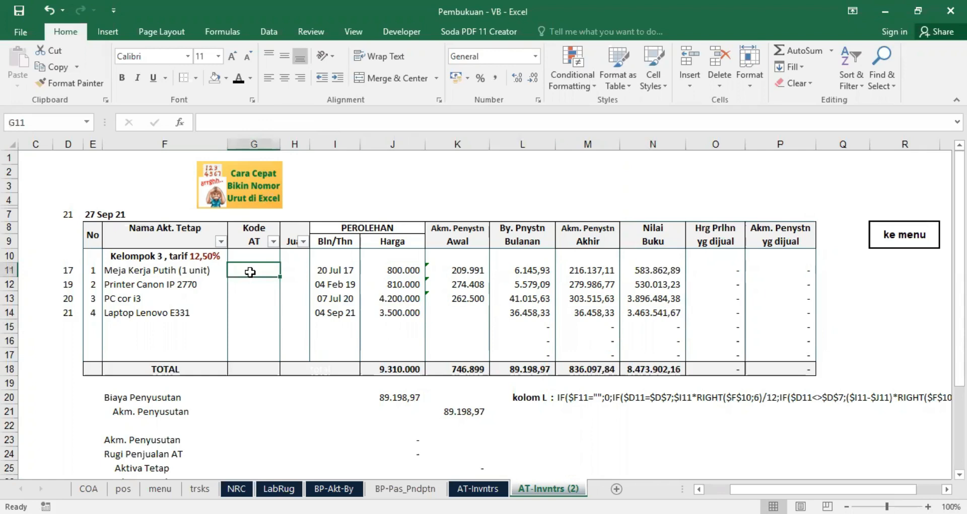
{"action": "left_click", "coordinate": [294, 268]}
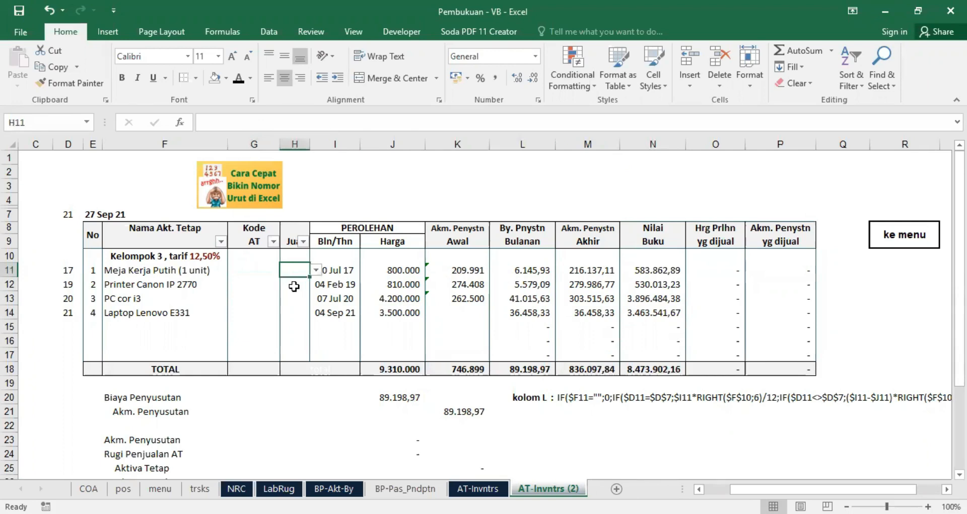
{"action": "left_click", "coordinate": [294, 285]}
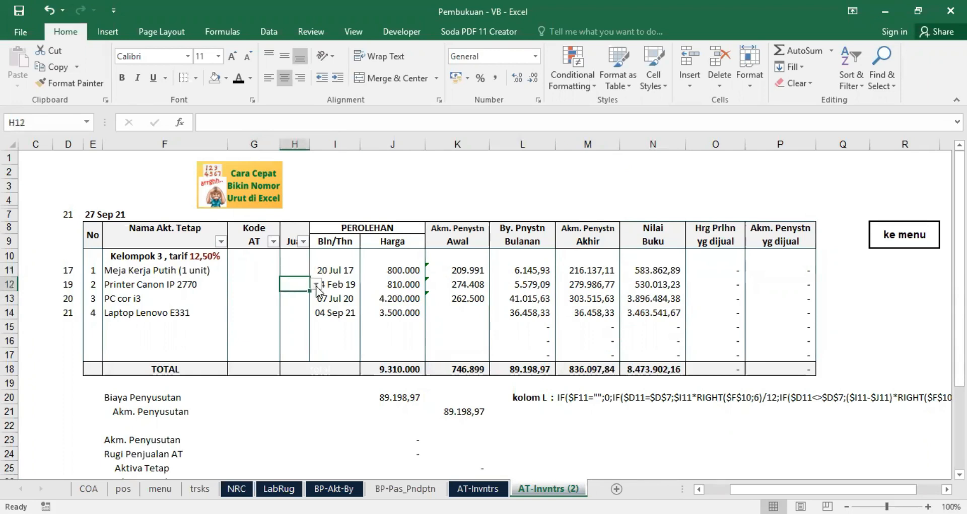
{"action": "left_click", "coordinate": [316, 285]}
{"action": "left_click", "coordinate": [301, 297]}
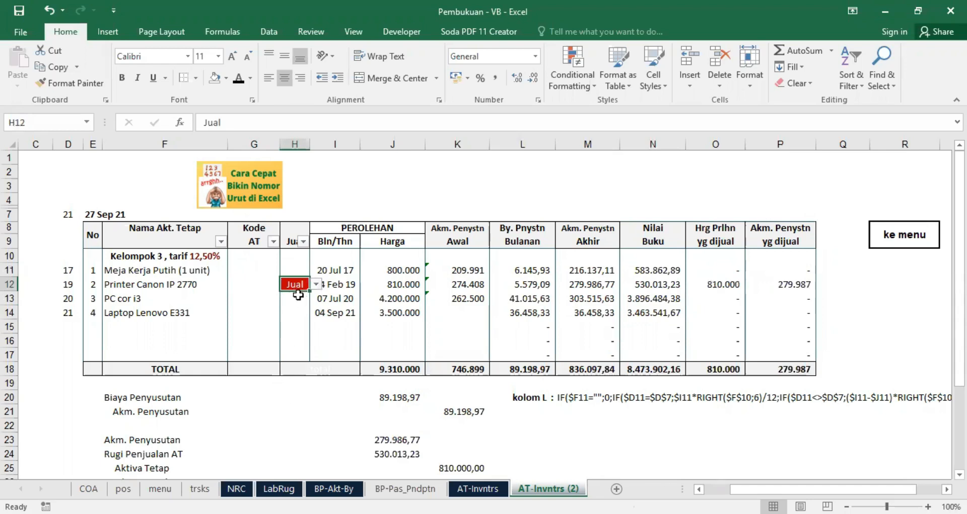
Step: Mark Meja Kerja Putih in H11 as Jual
{"action": "left_click", "coordinate": [298, 269]}
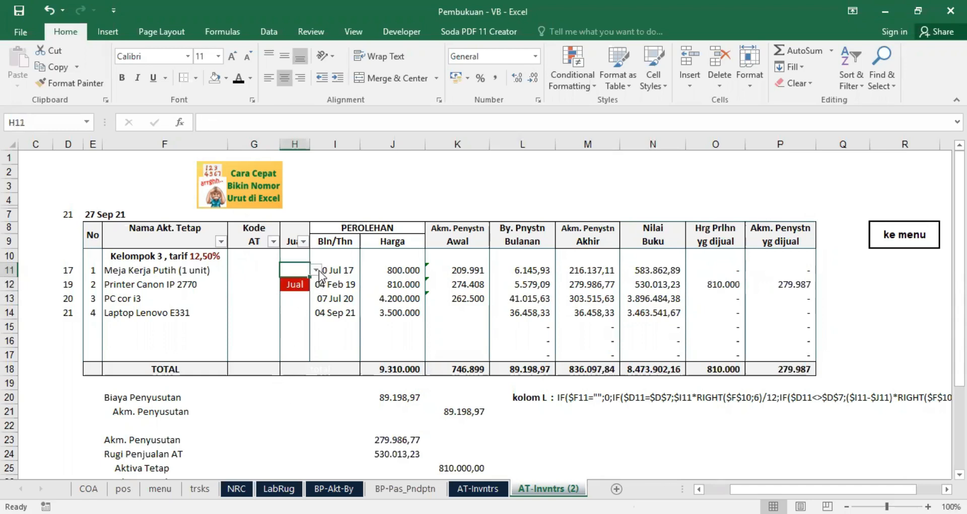
{"action": "left_click", "coordinate": [315, 270]}
{"action": "left_click", "coordinate": [297, 283]}
Step: Clear the Jual mark of Printer Canon IP 2770 in H12 and mark PC cor i3 in H13 as Jual
{"action": "left_click", "coordinate": [295, 283]}
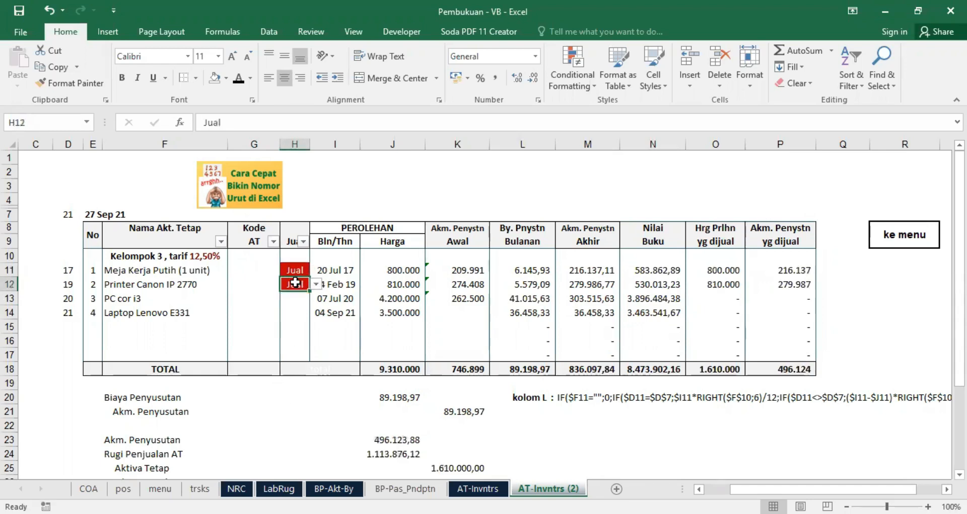
{"action": "key", "text": "Delete"}
{"action": "left_click", "coordinate": [296, 299]}
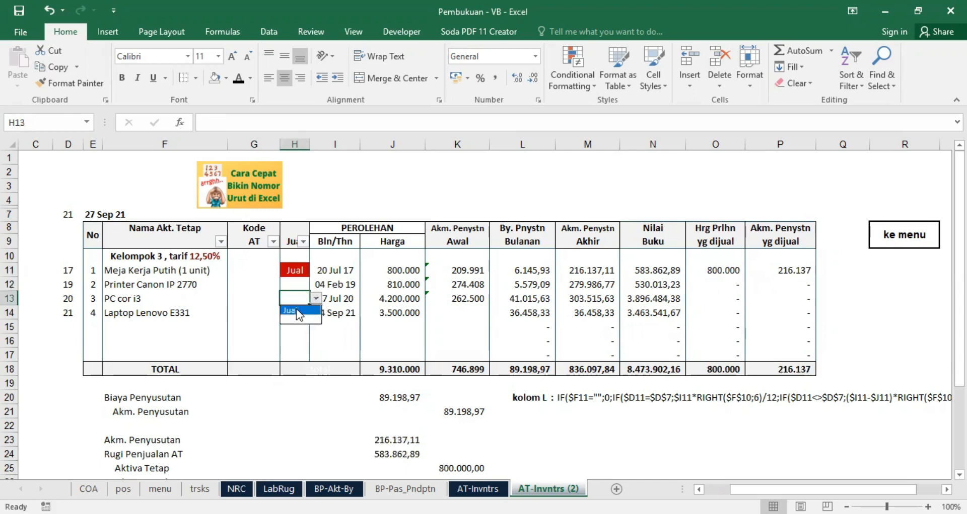
{"action": "left_click", "coordinate": [296, 309]}
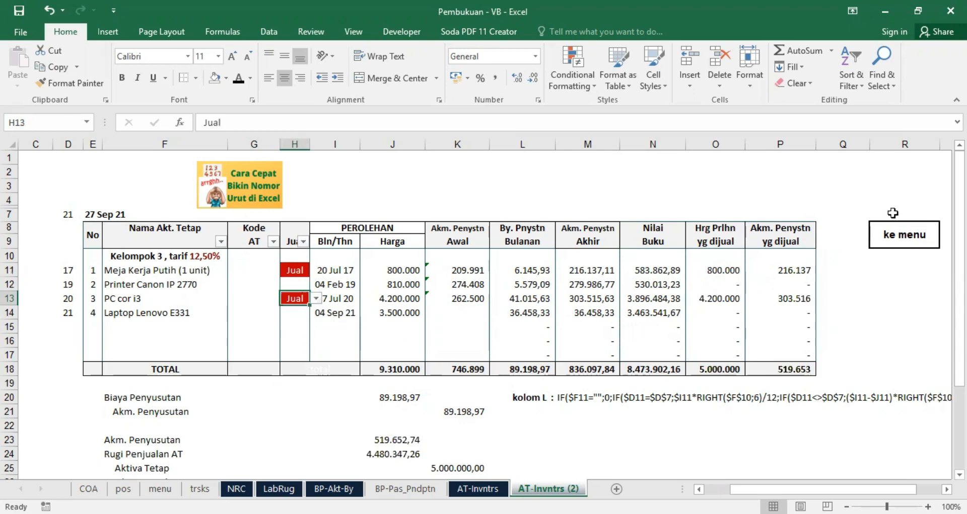
Step: Review the formulas for the sold assets' acquisition price in O11 and accumulated depreciation in P11
{"action": "left_click_drag", "start_coordinate": [715, 145], "coordinate": [776, 144]}
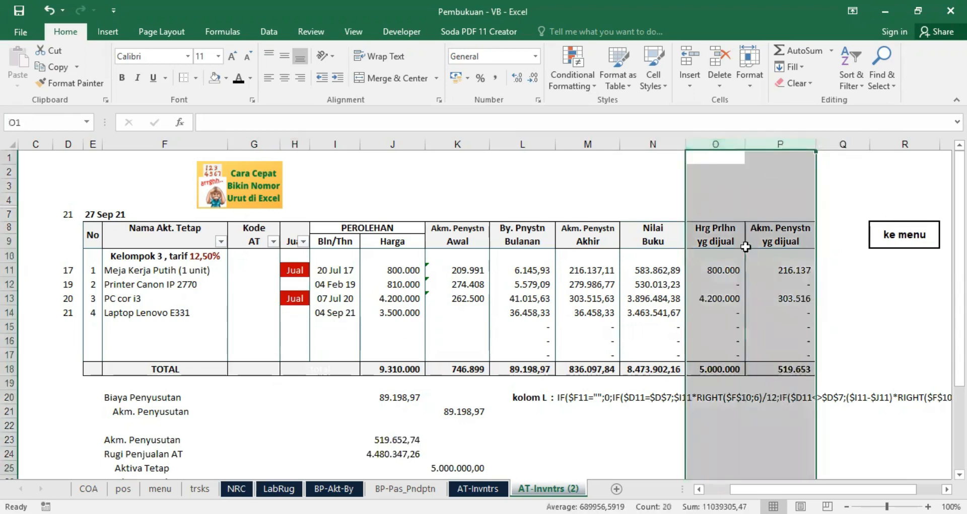
{"action": "left_click", "coordinate": [717, 271]}
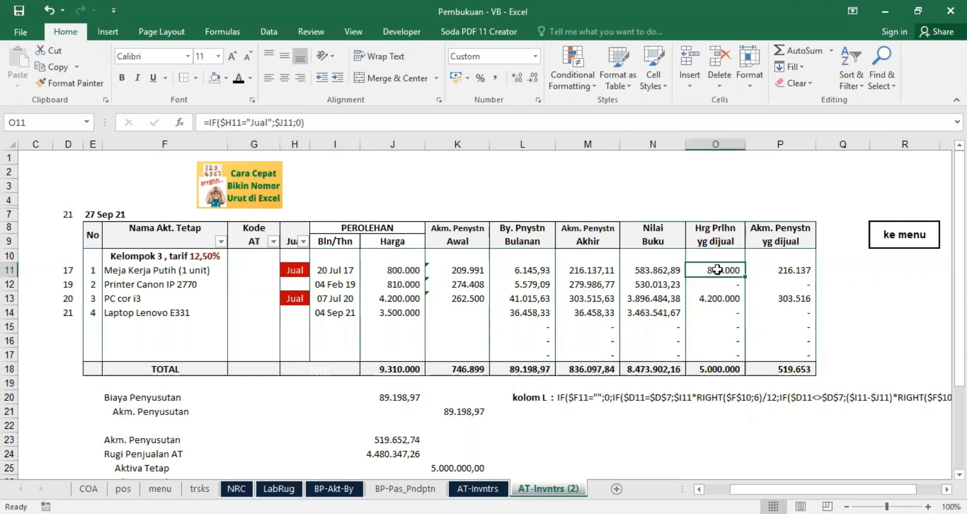
{"action": "left_click", "coordinate": [787, 272]}
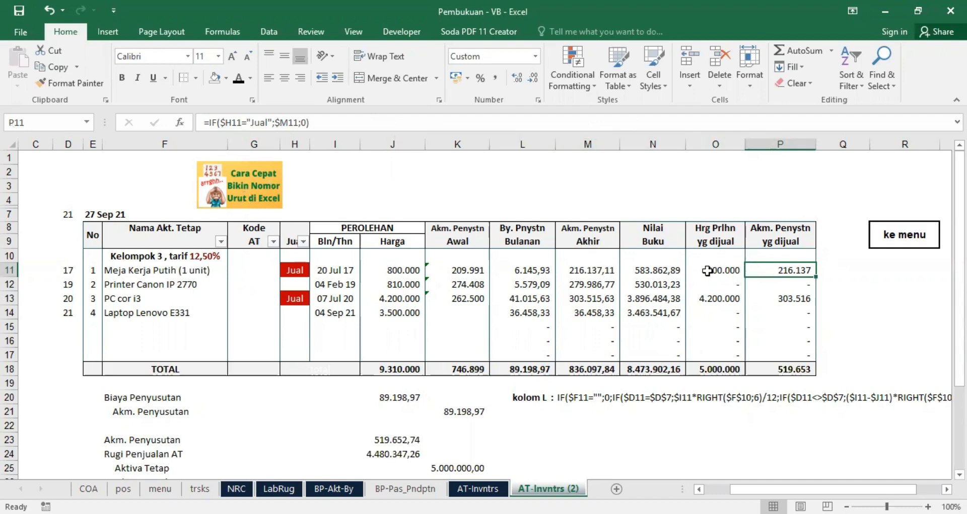
{"action": "left_click_drag", "start_coordinate": [707, 271], "coordinate": [781, 256]}
{"action": "left_click_drag", "start_coordinate": [725, 280], "coordinate": [775, 270]}
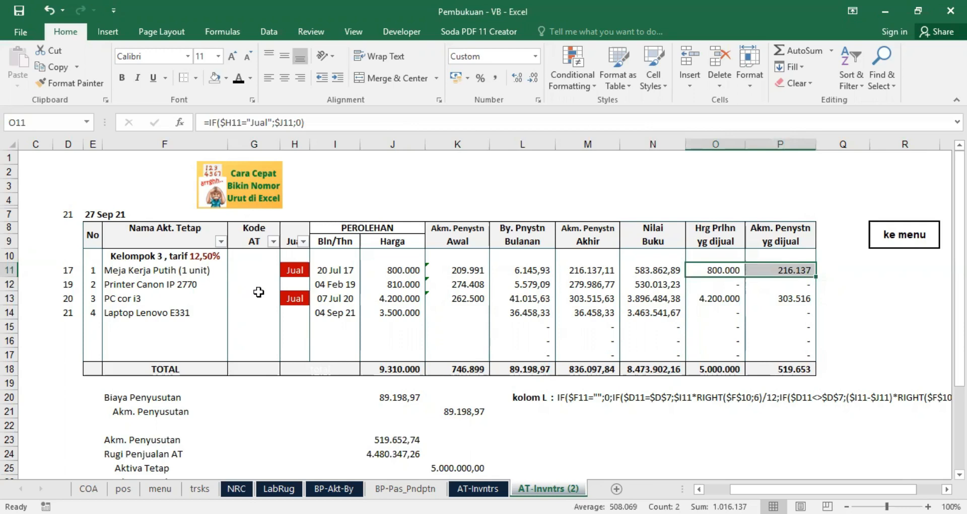
Step: Choose Jual again for Meja Kerja Putih in H11
{"action": "left_click", "coordinate": [297, 270]}
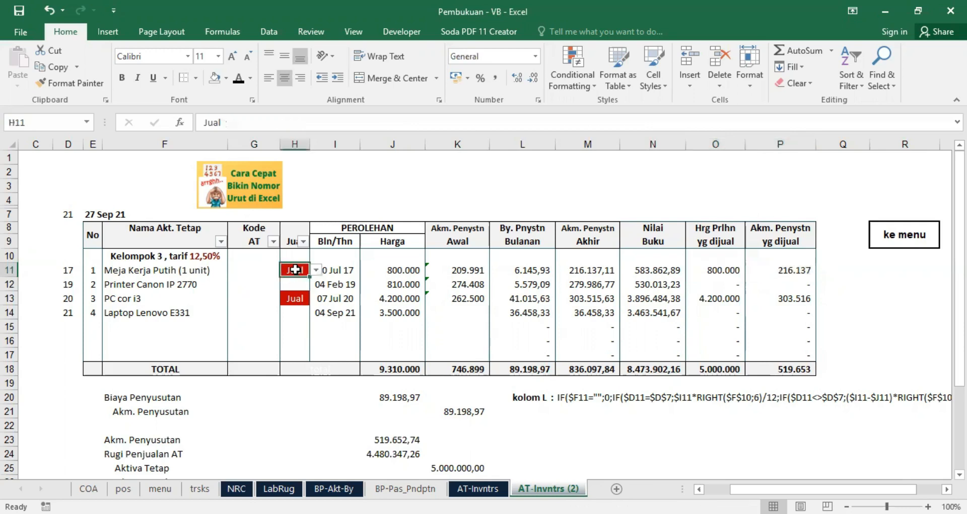
{"action": "left_click", "coordinate": [315, 270]}
{"action": "left_click", "coordinate": [299, 282]}
Step: Extend data validation to all of H10:H17, allowing a List with the source =$D$2:$D$3
{"action": "left_click_drag", "start_coordinate": [294, 256], "coordinate": [288, 356]}
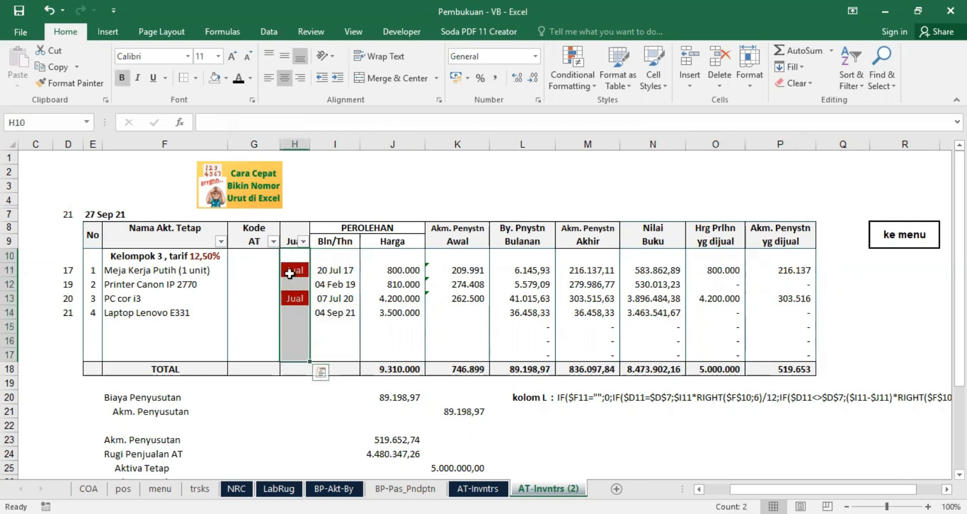
{"action": "left_click", "coordinate": [269, 31]}
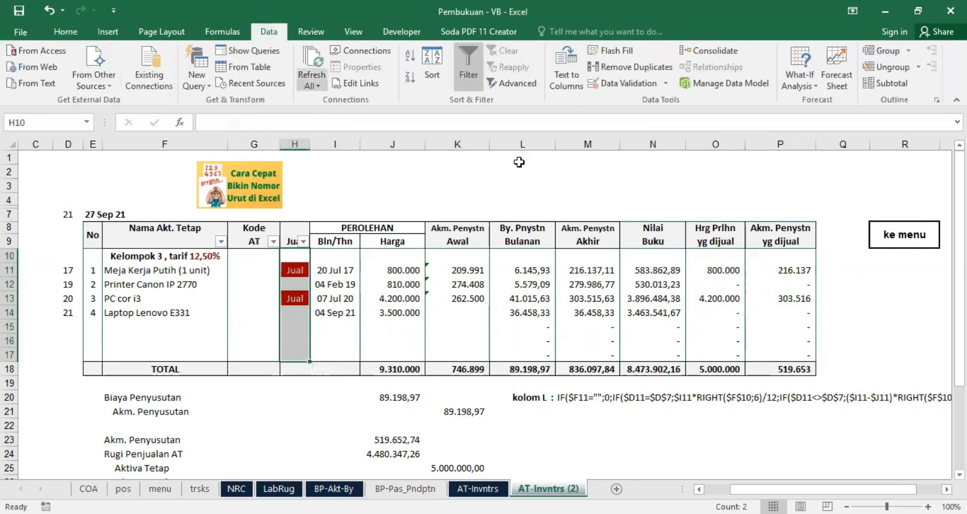
{"action": "left_click", "coordinate": [620, 85]}
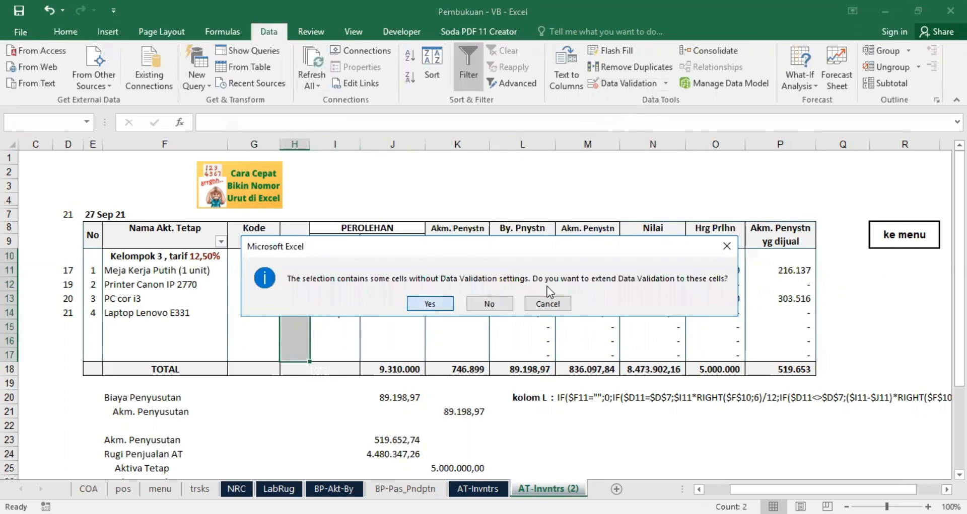
{"action": "left_click", "coordinate": [429, 305]}
{"action": "left_click", "coordinate": [662, 271]}
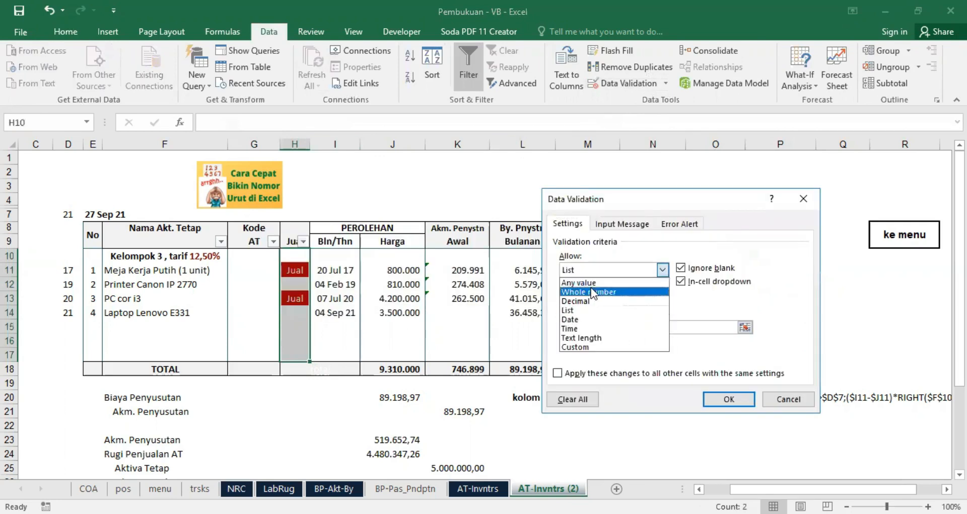
{"action": "left_click", "coordinate": [665, 270]}
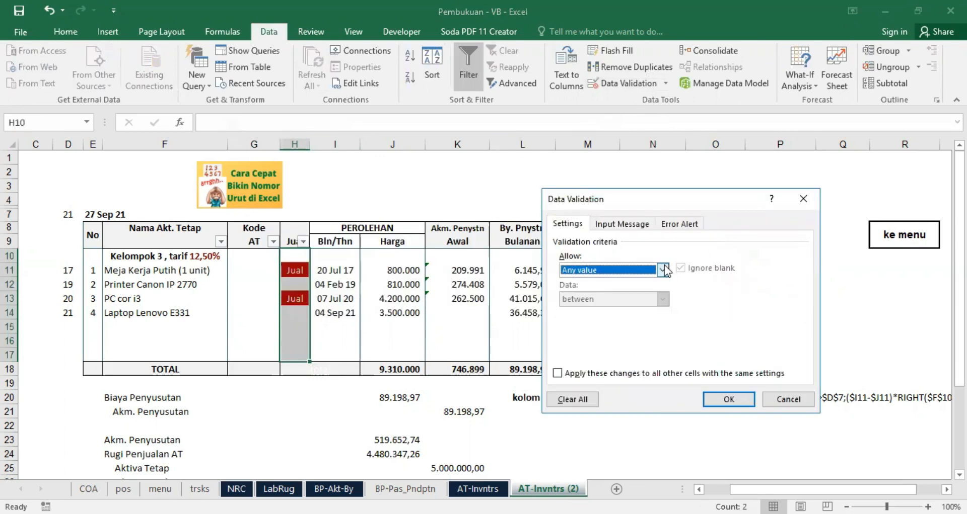
{"action": "left_click", "coordinate": [663, 270]}
{"action": "left_click", "coordinate": [576, 311]}
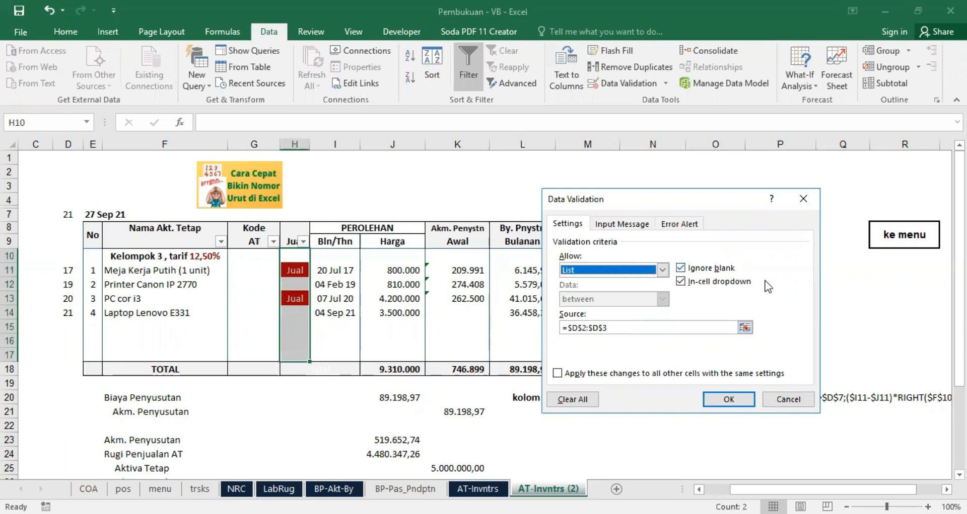
{"action": "left_click", "coordinate": [715, 396]}
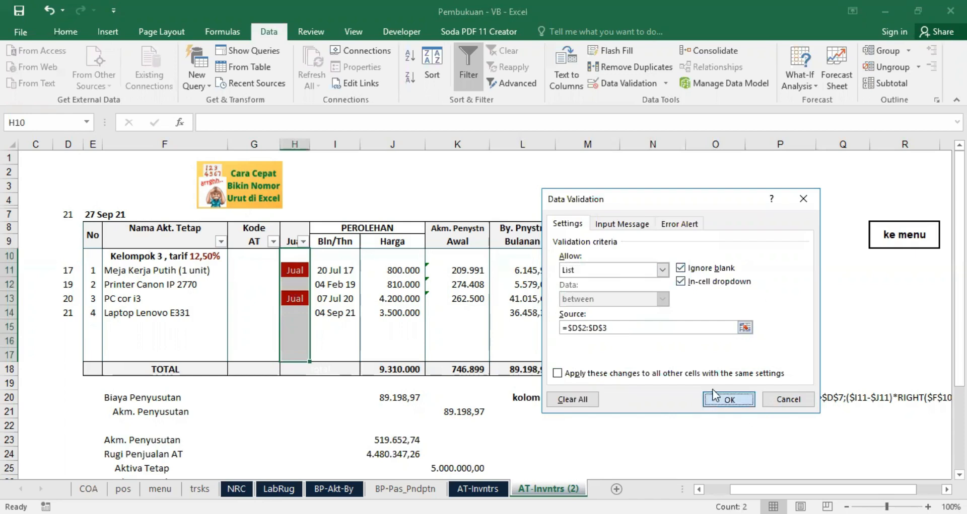
Step: Make the hidden list text in column D visible in black and select D2
{"action": "left_click", "coordinate": [68, 144]}
{"action": "left_click", "coordinate": [65, 32]}
{"action": "left_click", "coordinate": [88, 158]}
{"action": "left_click", "coordinate": [56, 175]}
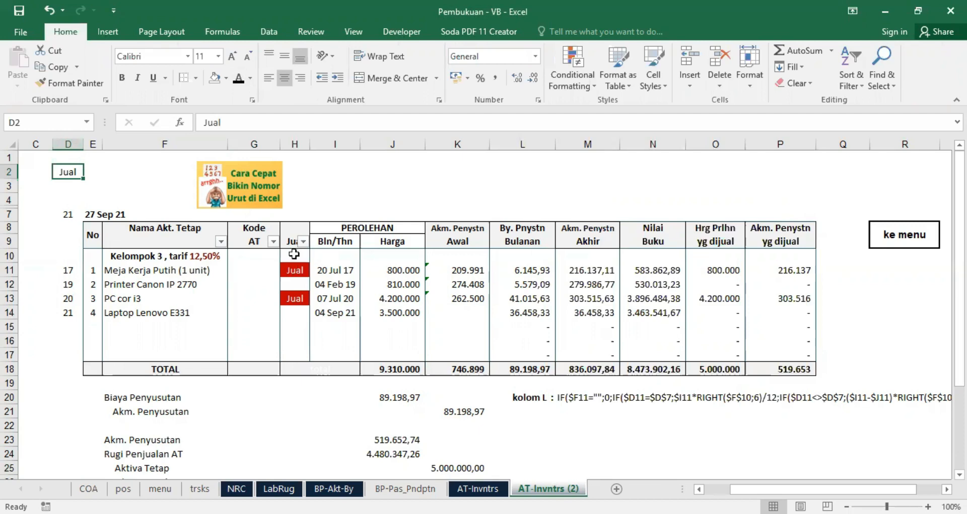
Step: Reapply the List validation with the source =$D$2:$D$3 to H10:H17
{"action": "left_click_drag", "start_coordinate": [297, 261], "coordinate": [295, 355]}
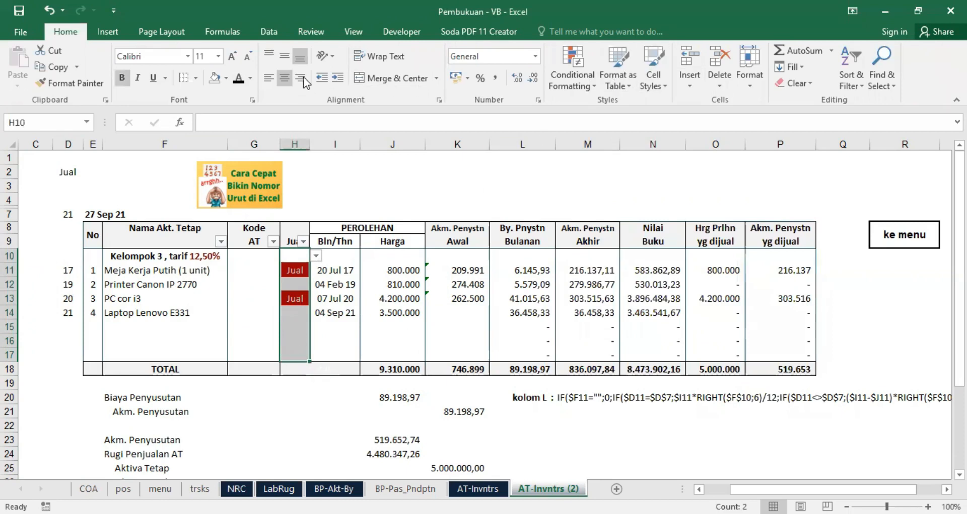
{"action": "left_click", "coordinate": [269, 31]}
{"action": "left_click", "coordinate": [618, 84]}
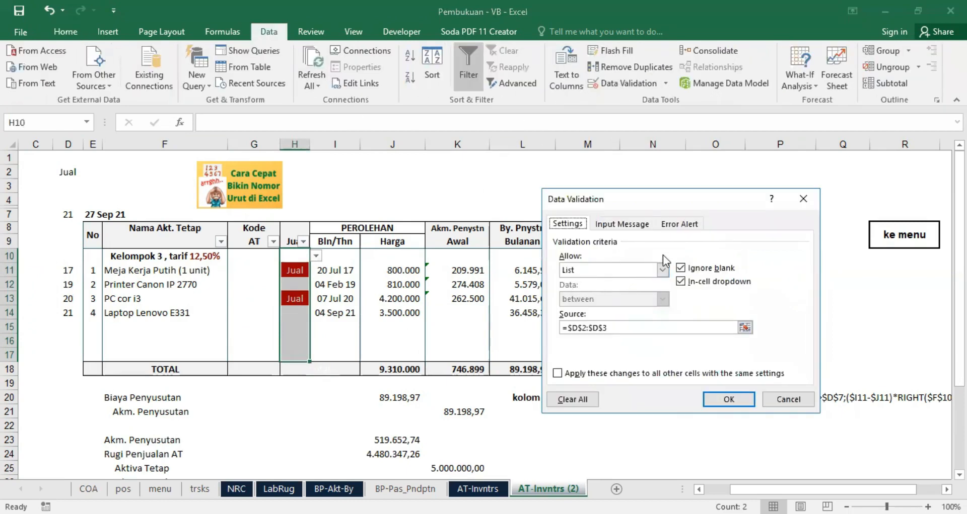
{"action": "left_click", "coordinate": [663, 270]}
{"action": "left_click", "coordinate": [574, 309]}
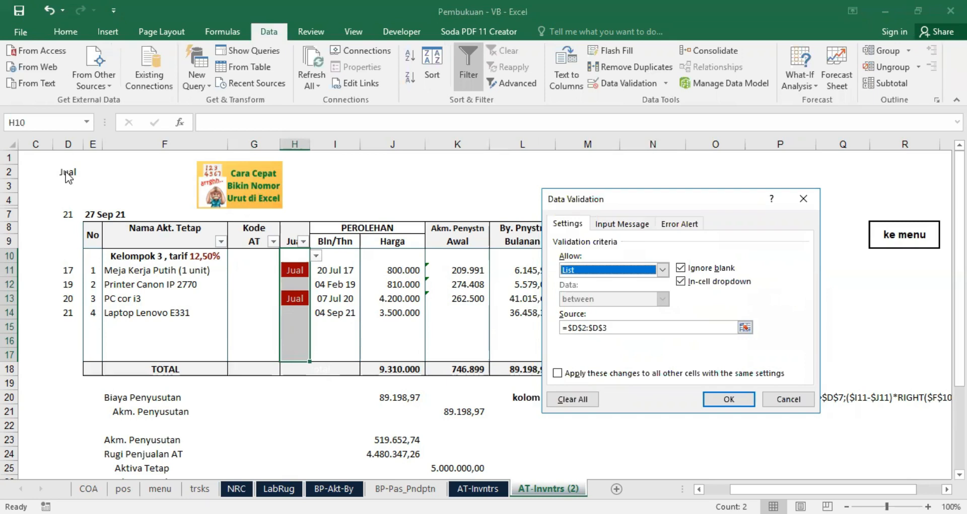
{"action": "left_click", "coordinate": [720, 396]}
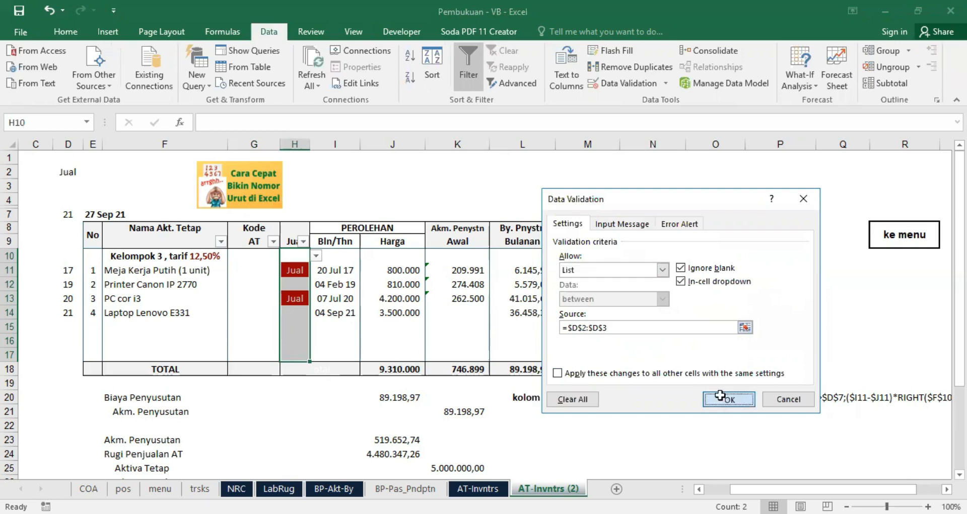
Step: Check the validation list choices offered in H15 without picking one
{"action": "left_click", "coordinate": [291, 328]}
{"action": "left_click", "coordinate": [317, 327]}
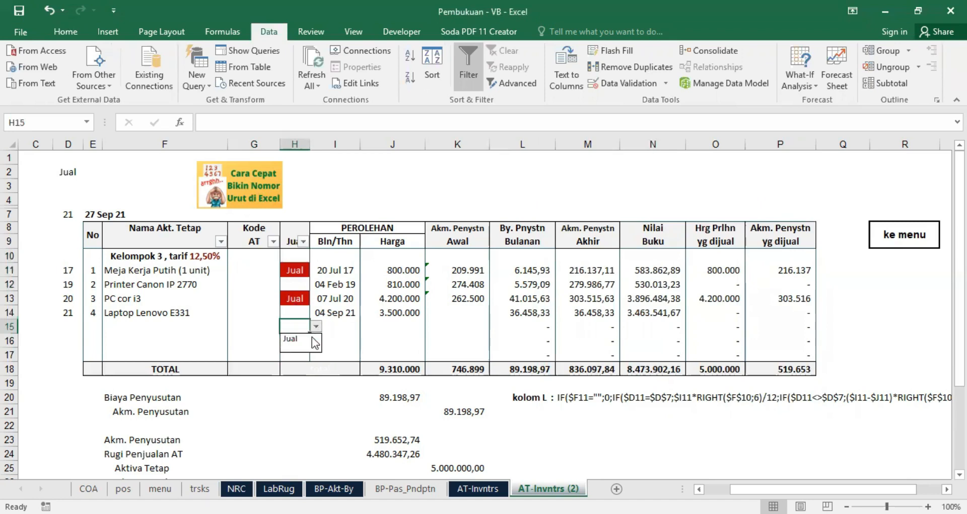
{"action": "left_click", "coordinate": [346, 329]}
Step: Set up a Text That Contains conditional formatting rule on H10:H17 for the text jual
{"action": "left_click", "coordinate": [67, 30]}
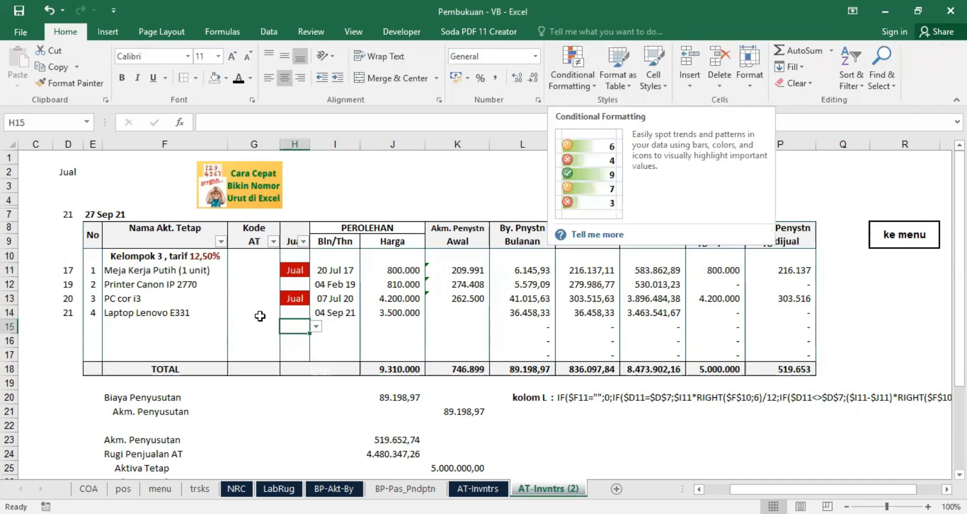
{"action": "left_click_drag", "start_coordinate": [298, 258], "coordinate": [295, 355]}
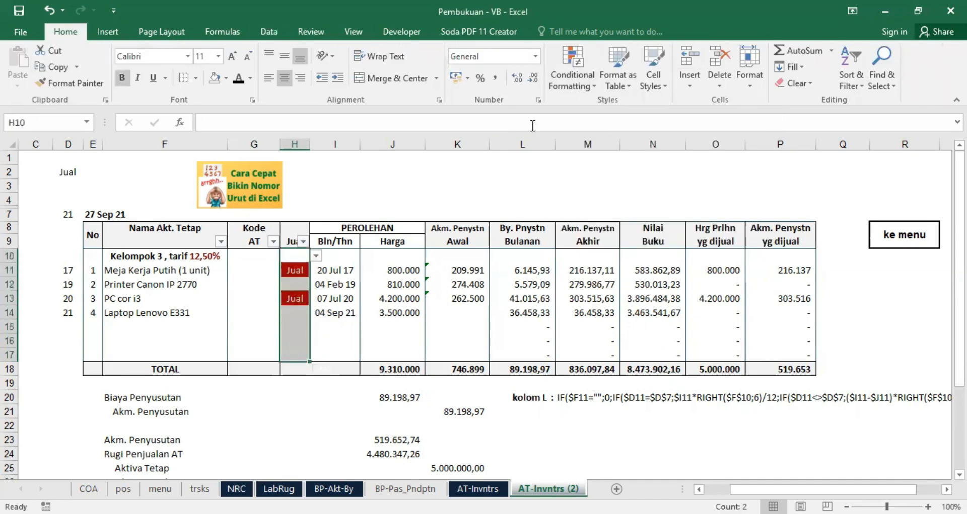
{"action": "left_click", "coordinate": [568, 79]}
{"action": "mouse_move", "coordinate": [640, 105]}
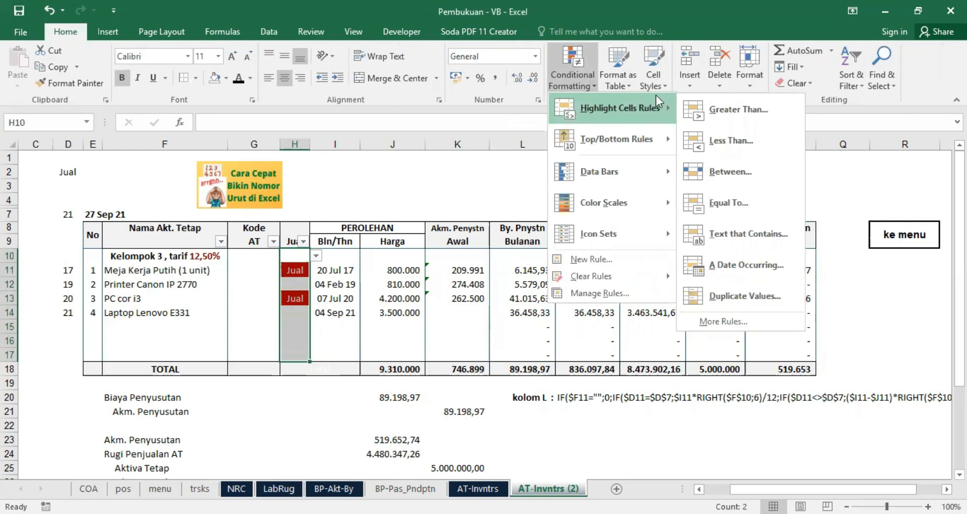
{"action": "left_click", "coordinate": [747, 234]}
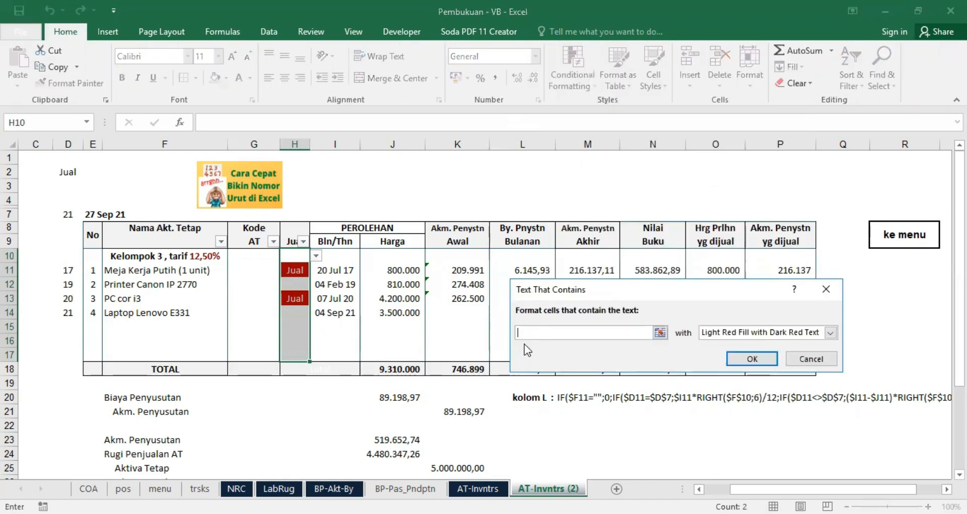
{"action": "type", "text": "jual"}
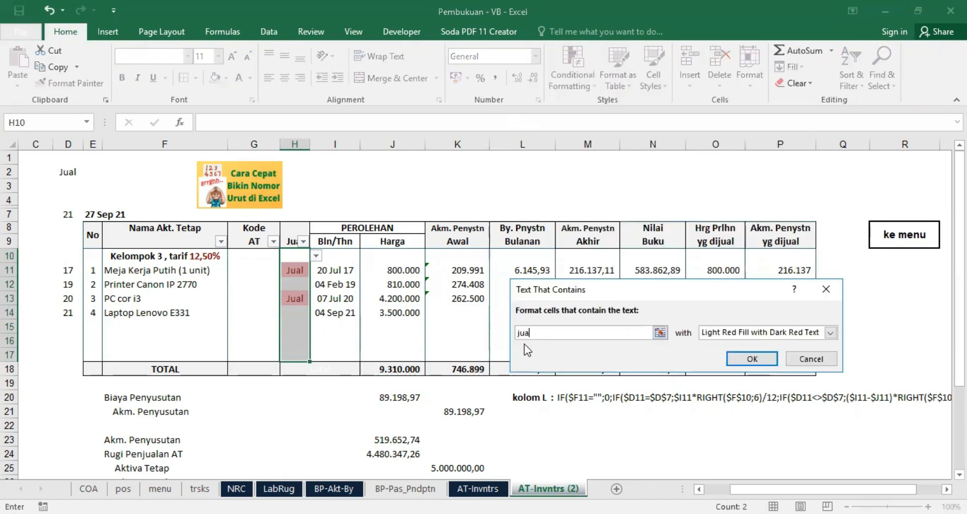
Step: Give the jual highlighting rule a custom format with a red font colour and apply it
{"action": "left_click", "coordinate": [831, 333]}
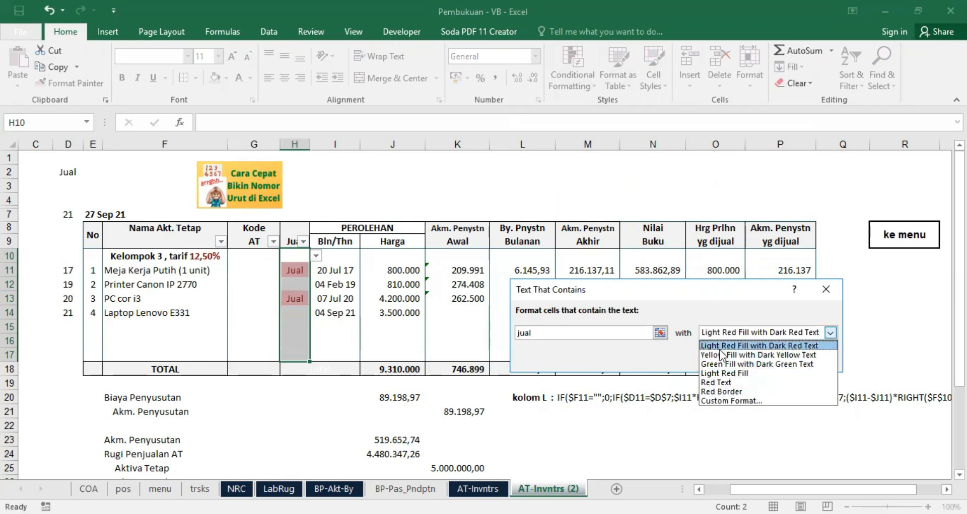
{"action": "left_click", "coordinate": [723, 401]}
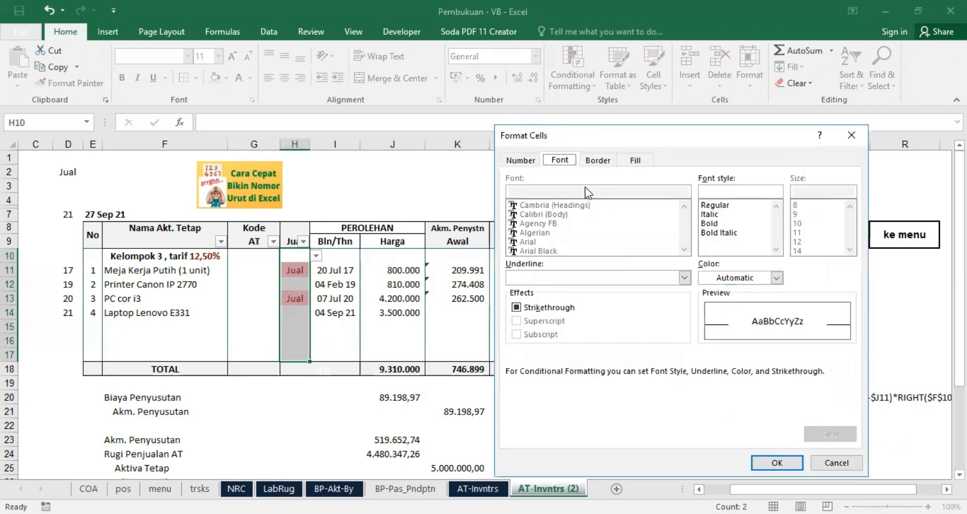
{"action": "left_click", "coordinate": [775, 277]}
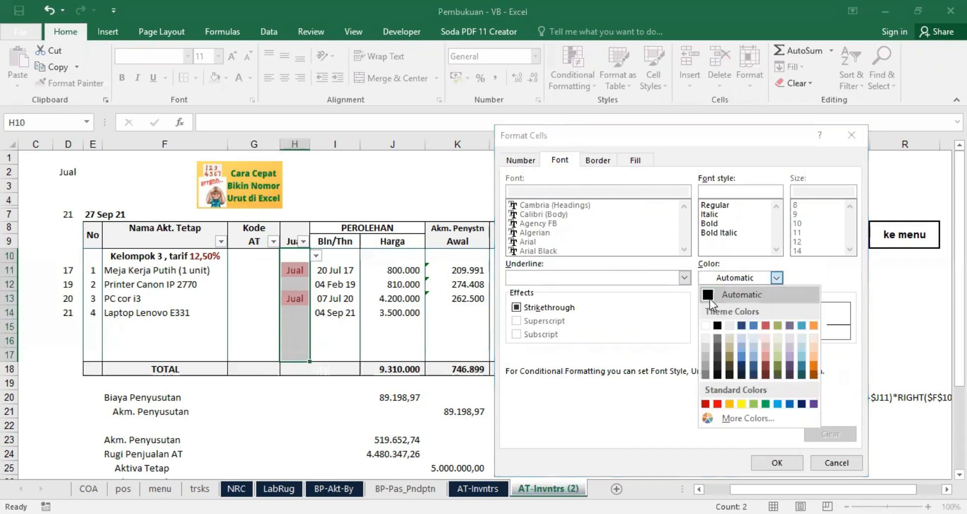
{"action": "left_click", "coordinate": [709, 299]}
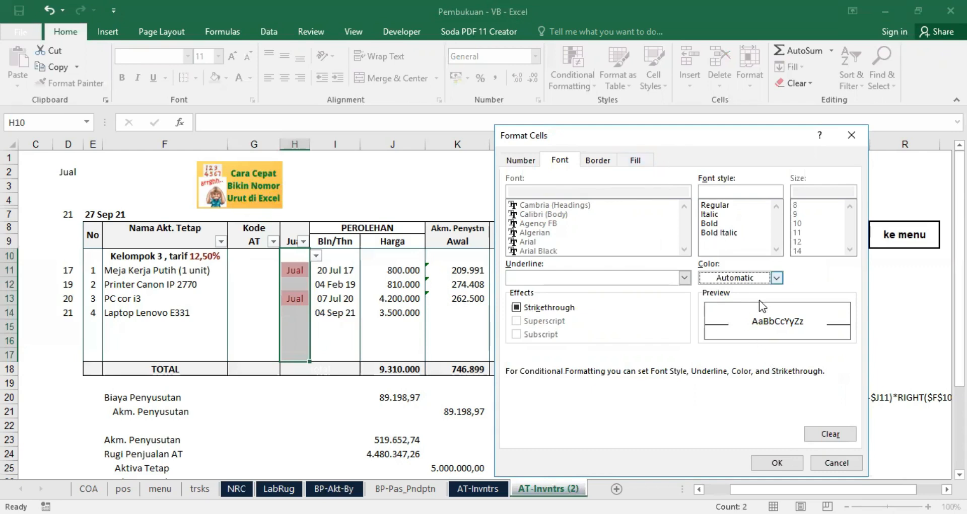
{"action": "left_click", "coordinate": [775, 277]}
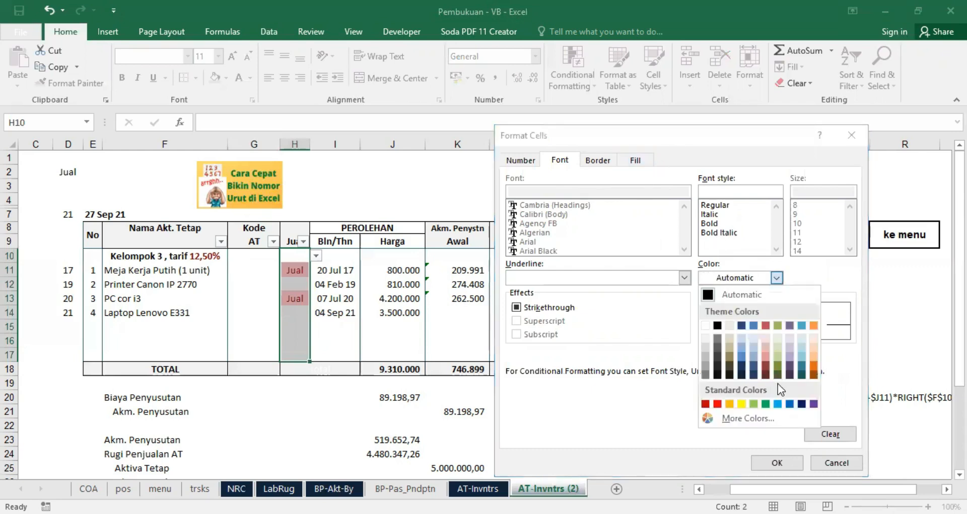
{"action": "left_click", "coordinate": [718, 404]}
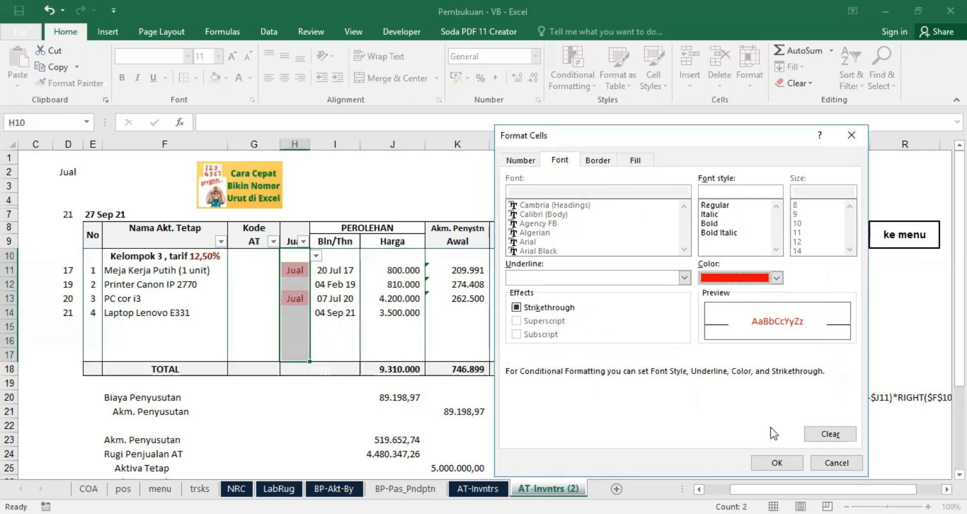
{"action": "left_click", "coordinate": [774, 464]}
{"action": "left_click", "coordinate": [758, 358]}
{"action": "left_click", "coordinate": [249, 326]}
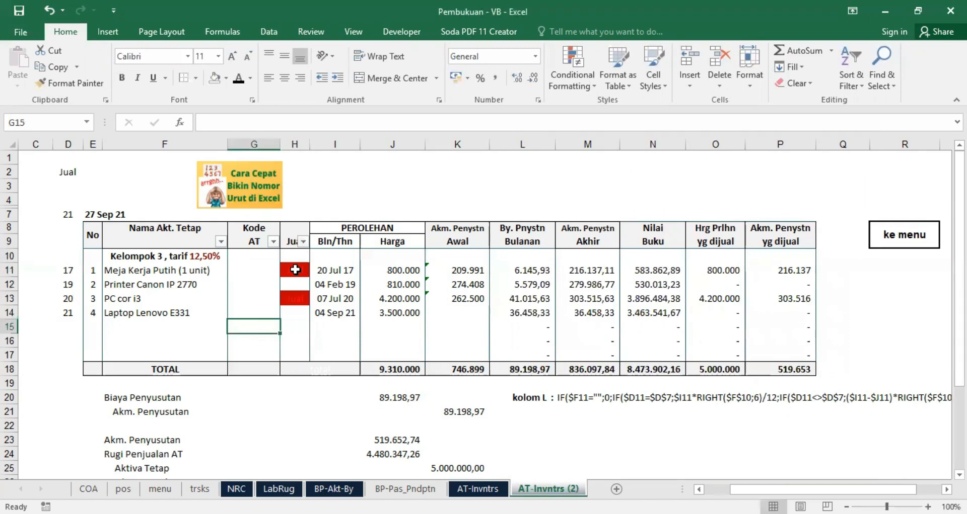
Step: Clear the conditional formatting rules from cells H10:H17 in the Jual column
{"action": "left_click_drag", "start_coordinate": [294, 256], "coordinate": [287, 363]}
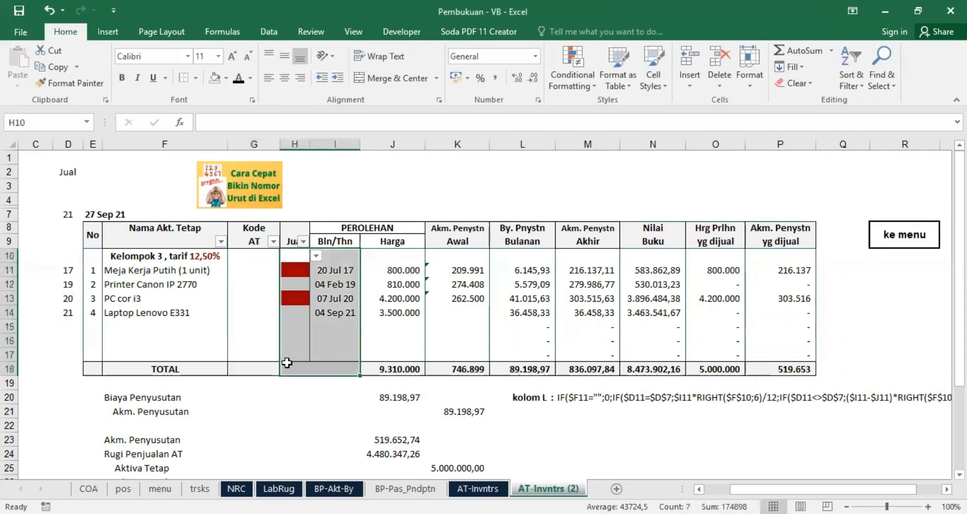
{"action": "left_click_drag", "start_coordinate": [298, 255], "coordinate": [289, 357]}
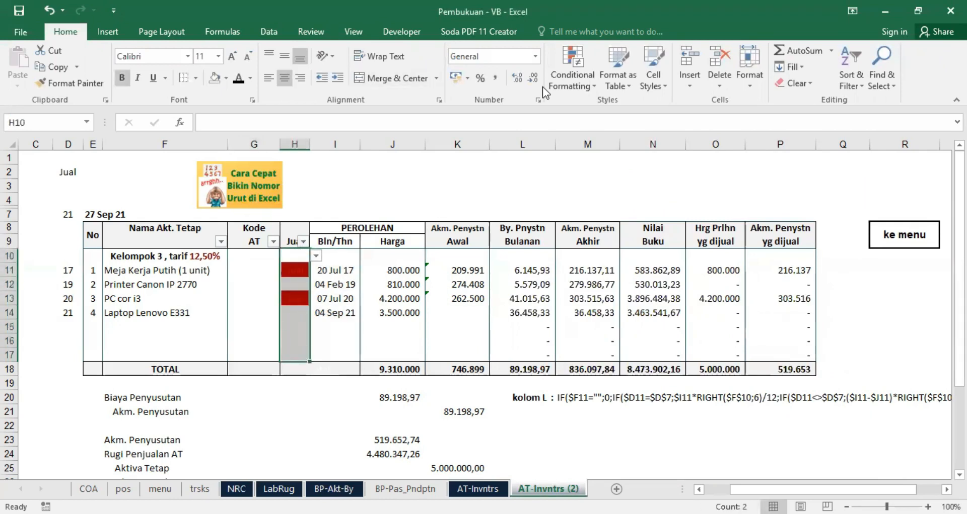
{"action": "left_click", "coordinate": [573, 80]}
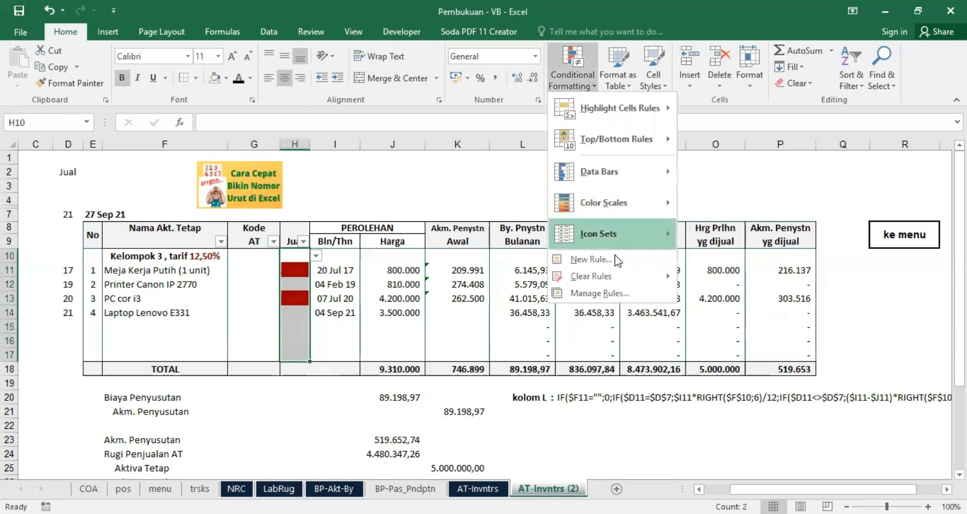
{"action": "mouse_move", "coordinate": [664, 276]}
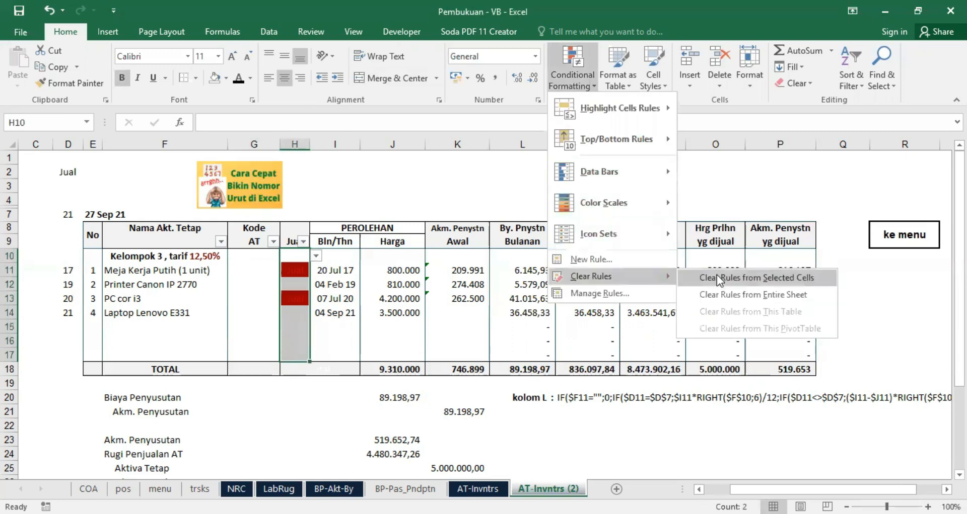
{"action": "left_click", "coordinate": [717, 279]}
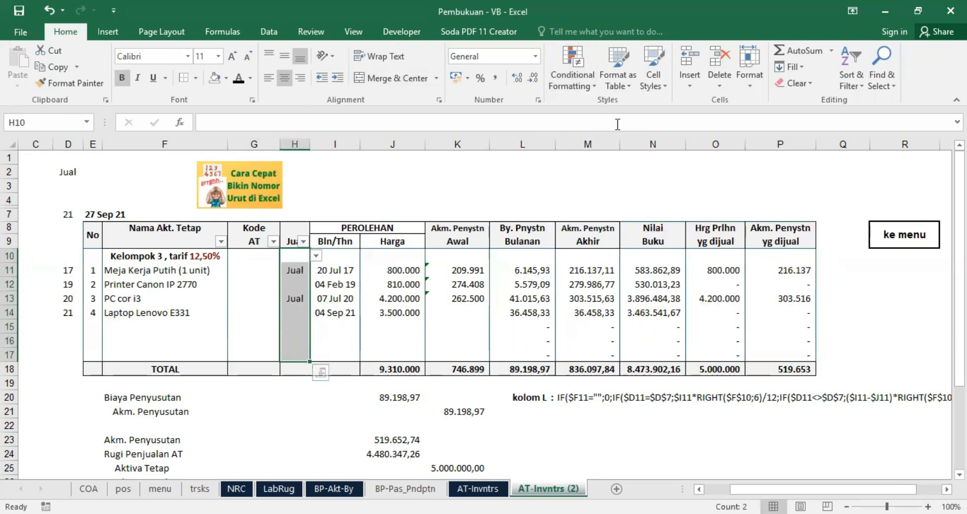
Step: Start a Text That Contains highlighting rule on H10:H17 for the text jual
{"action": "left_click", "coordinate": [564, 88]}
{"action": "mouse_move", "coordinate": [612, 113]}
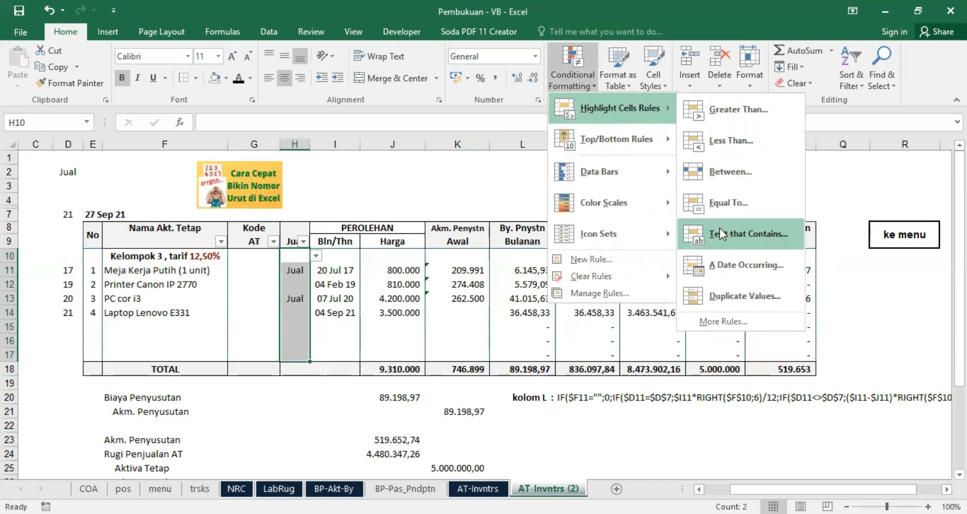
{"action": "key", "text": "Return"}
{"action": "type", "text": "J"}
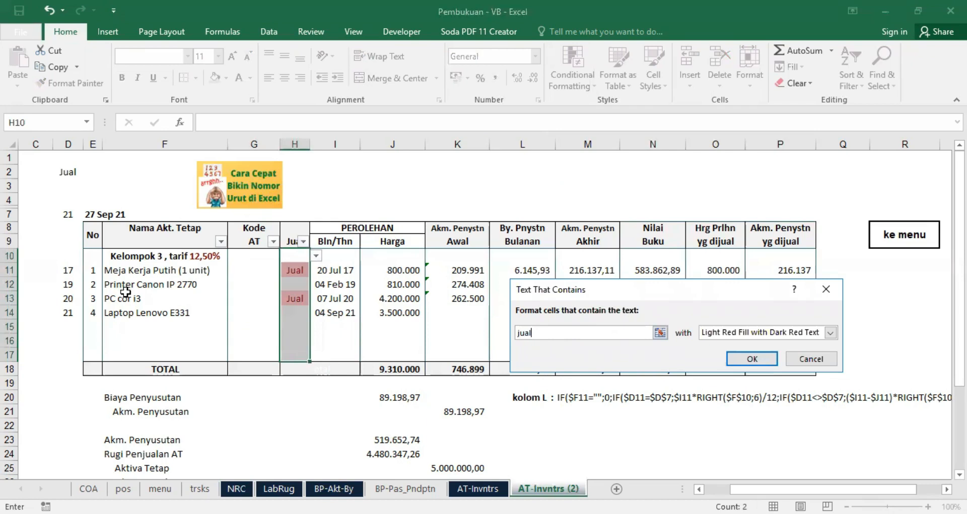
Step: Give the jual rule a custom format with a standard red font colour and apply it
{"action": "left_click", "coordinate": [830, 333]}
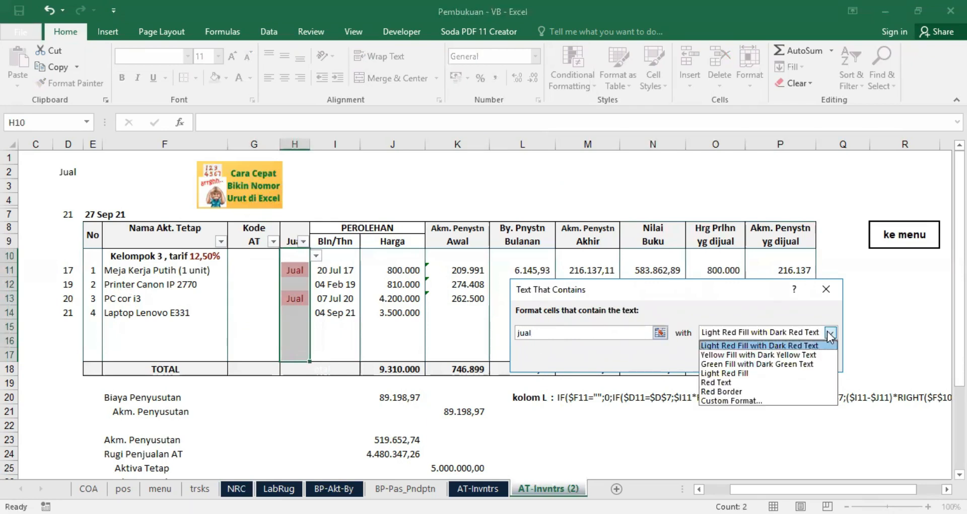
{"action": "left_click", "coordinate": [747, 402]}
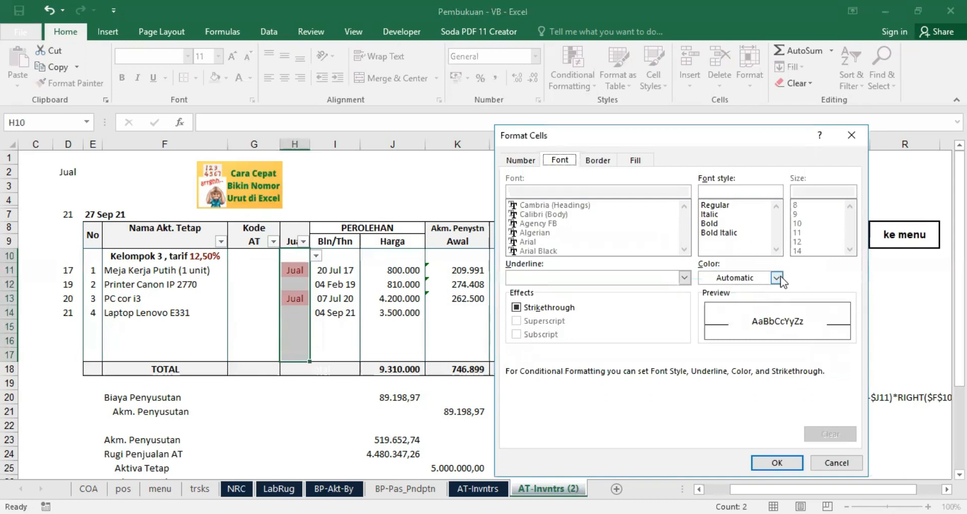
{"action": "left_click", "coordinate": [777, 278]}
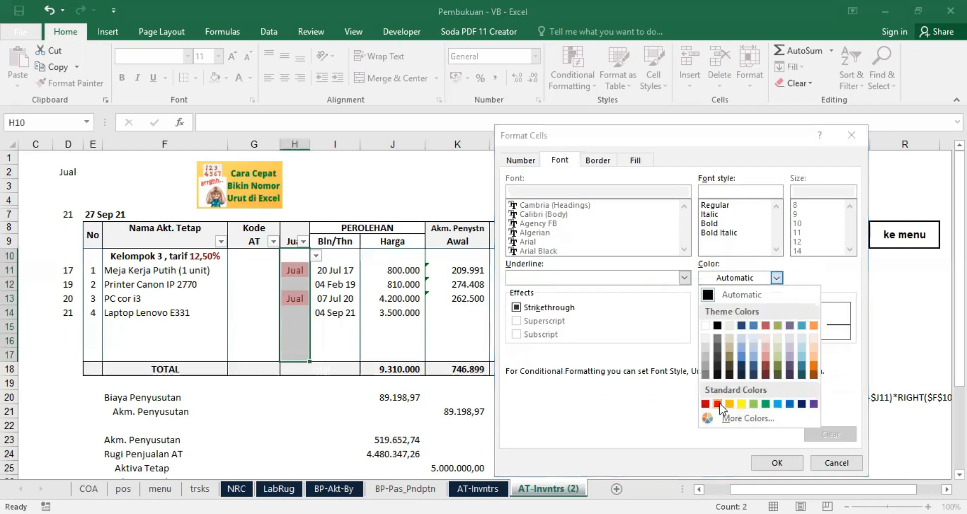
{"action": "left_click", "coordinate": [717, 404]}
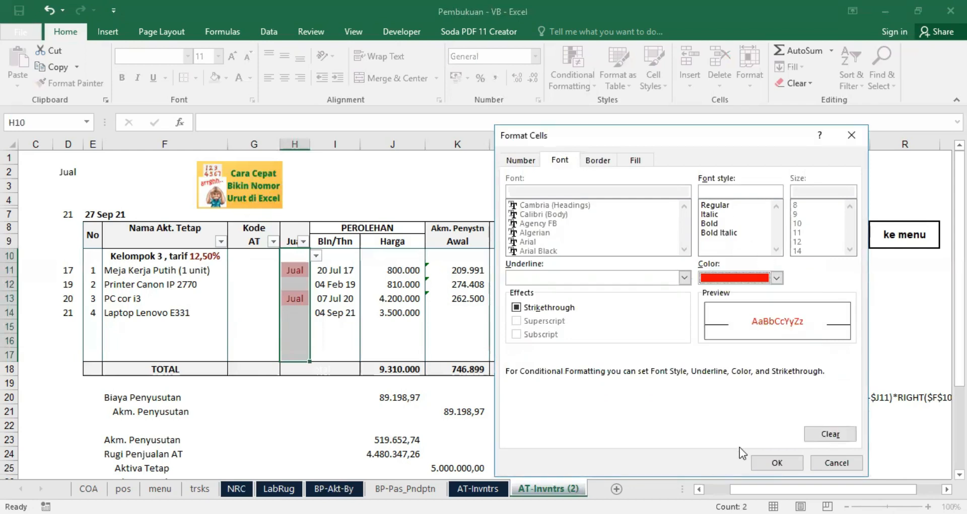
{"action": "left_click", "coordinate": [769, 463]}
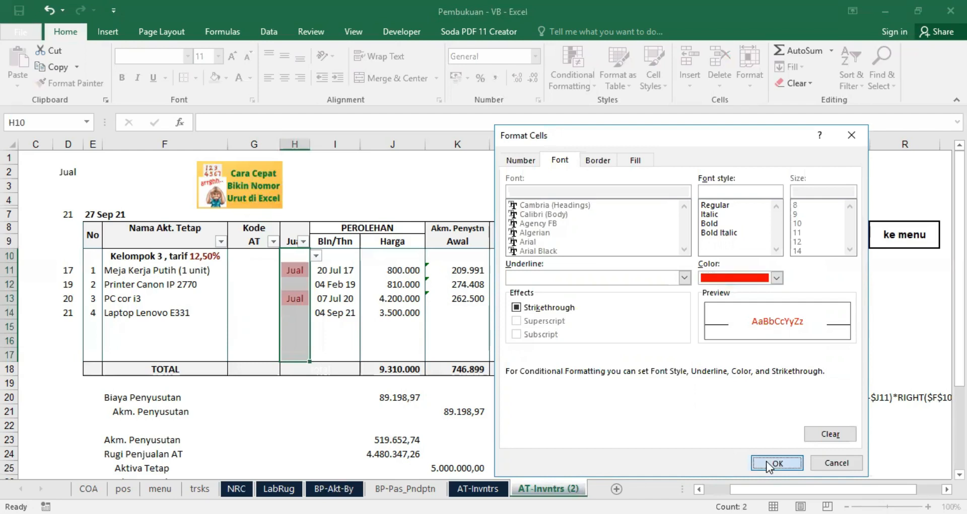
{"action": "left_click", "coordinate": [756, 355]}
{"action": "left_click", "coordinate": [288, 423]}
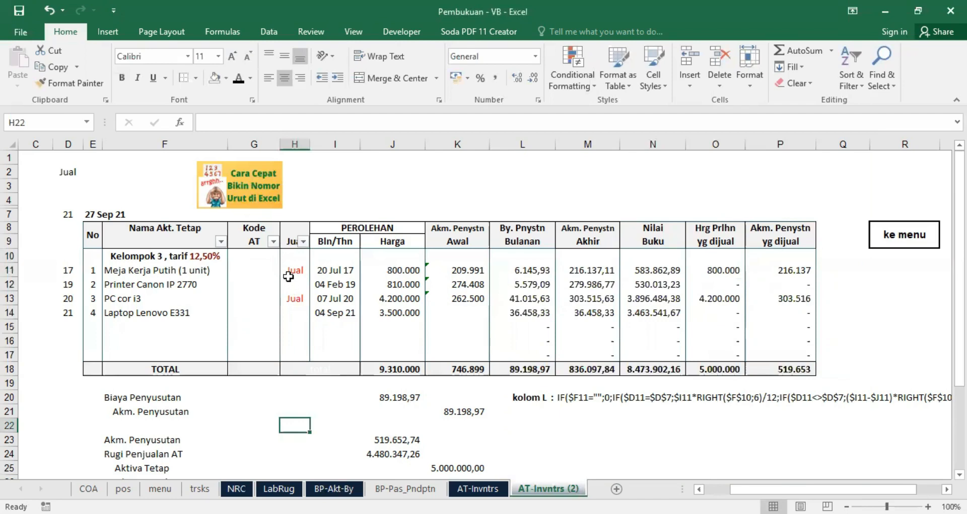
Step: Add another Text That Contains rule on H10:H17 matching the text jual
{"action": "left_click_drag", "start_coordinate": [292, 256], "coordinate": [286, 356]}
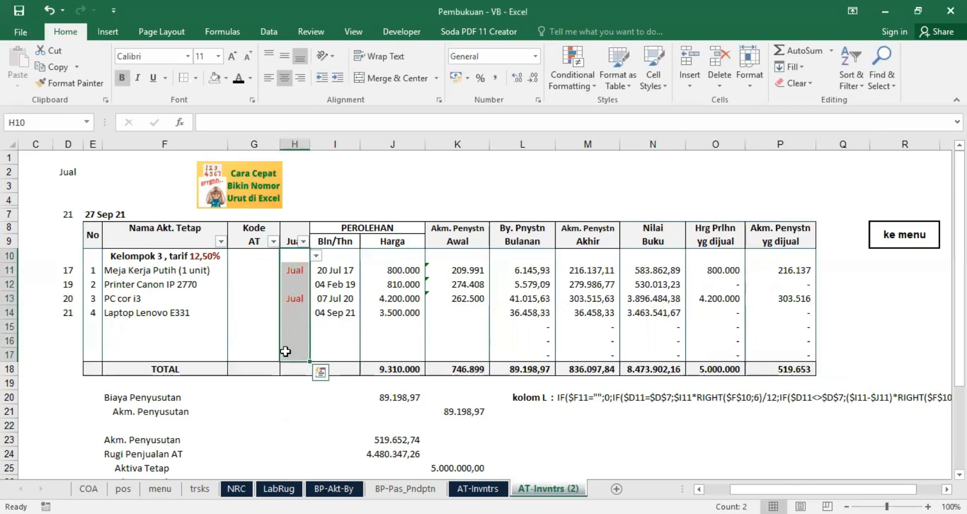
{"action": "left_click", "coordinate": [563, 83]}
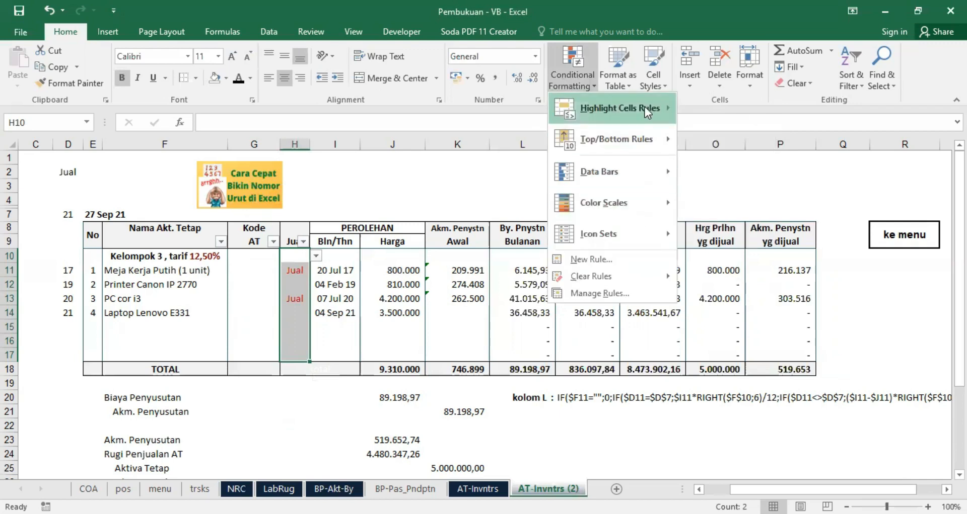
{"action": "mouse_move", "coordinate": [646, 107]}
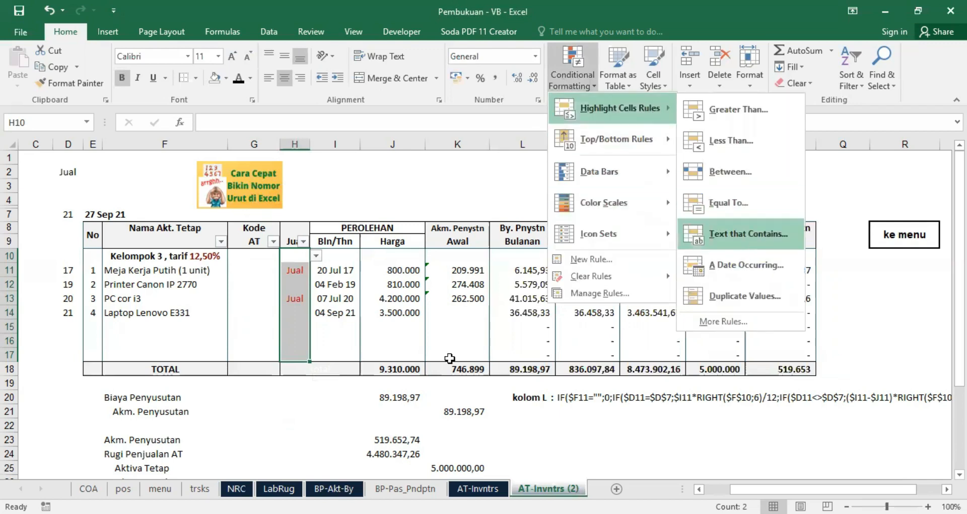
{"action": "left_click", "coordinate": [748, 233]}
{"action": "type", "text": "jual"}
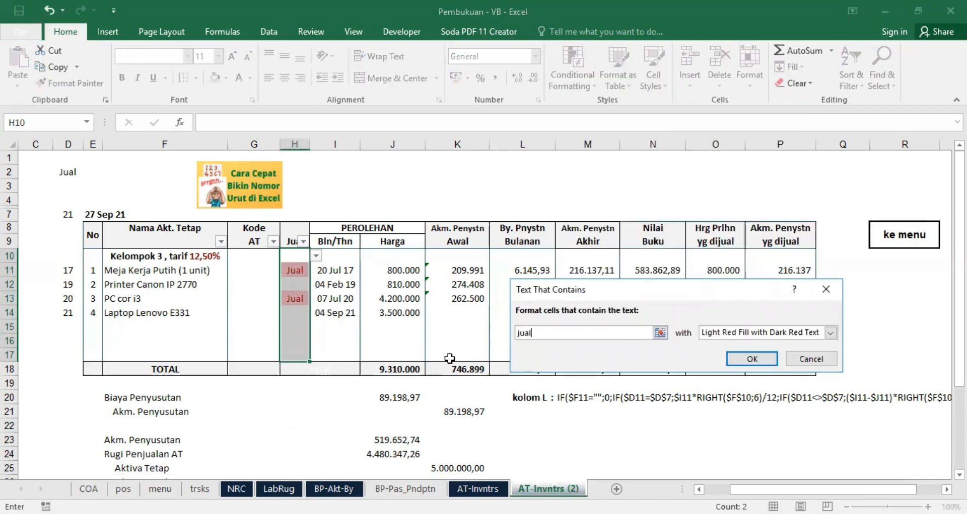
Step: Give the new jual rule a custom format with white font and dark red fill, and apply it
{"action": "left_click", "coordinate": [830, 333]}
{"action": "left_click", "coordinate": [738, 398]}
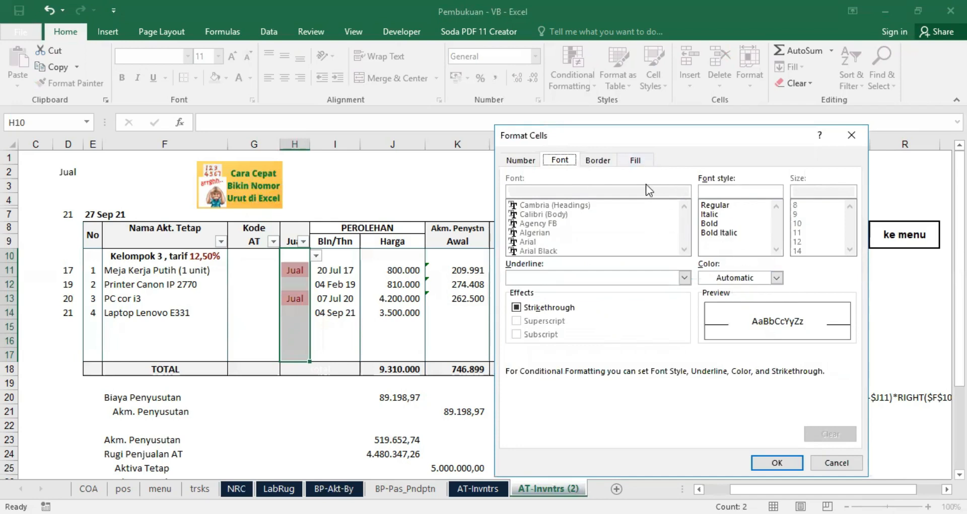
{"action": "left_click", "coordinate": [775, 278]}
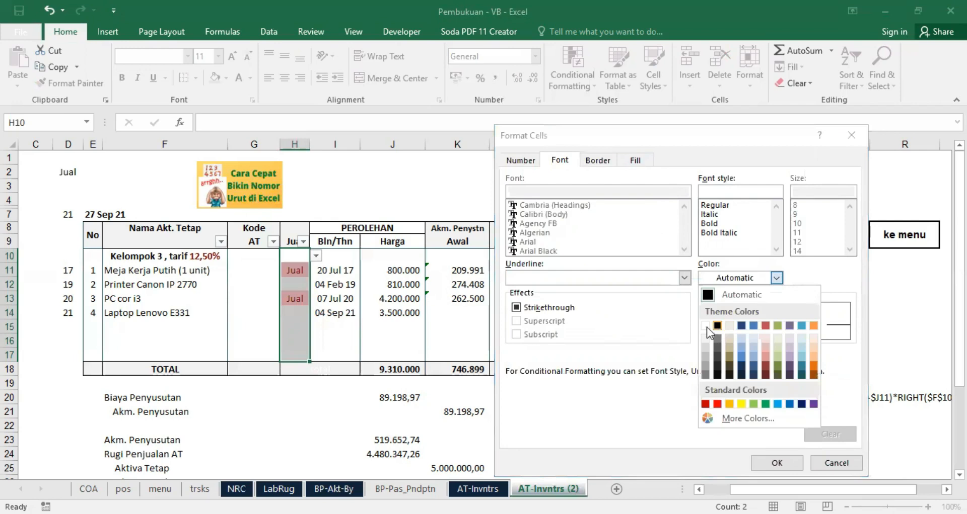
{"action": "left_click", "coordinate": [705, 327]}
{"action": "left_click", "coordinate": [633, 160]}
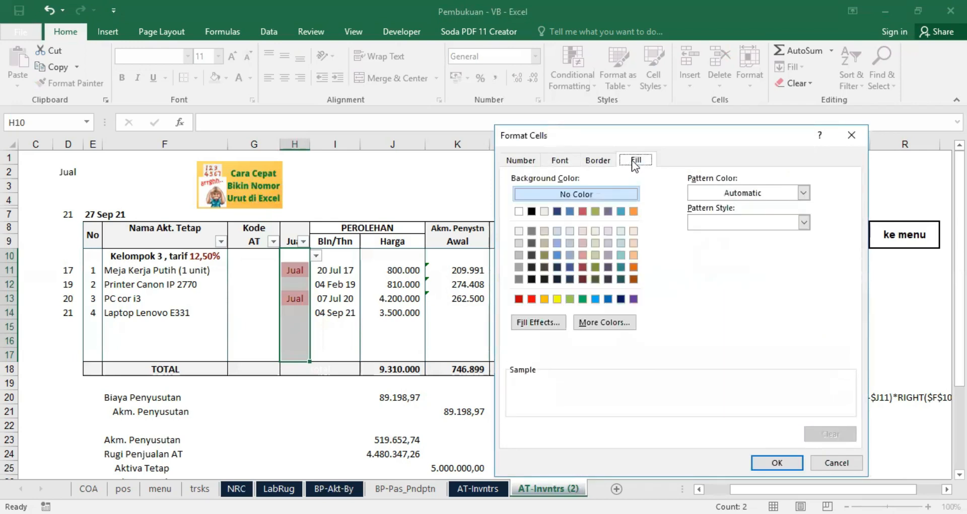
{"action": "left_click", "coordinate": [583, 280]}
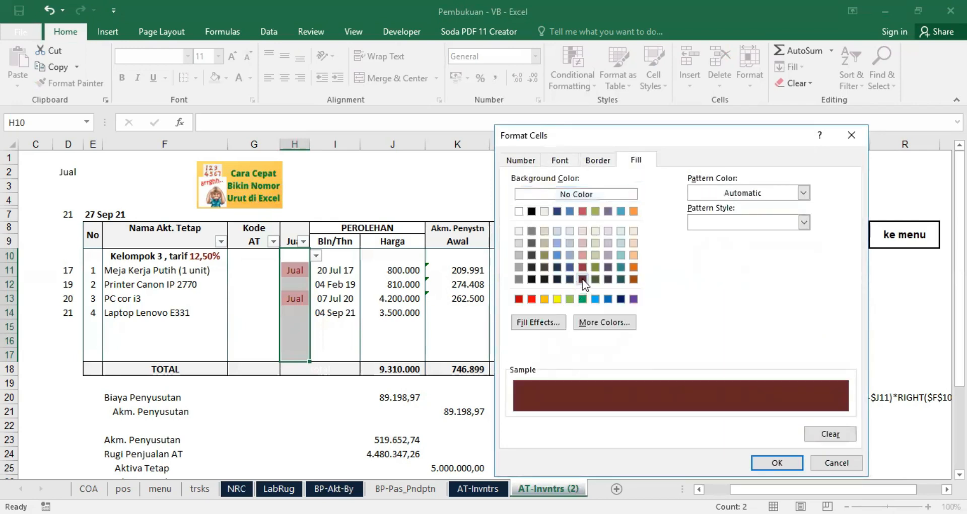
{"action": "left_click", "coordinate": [769, 463]}
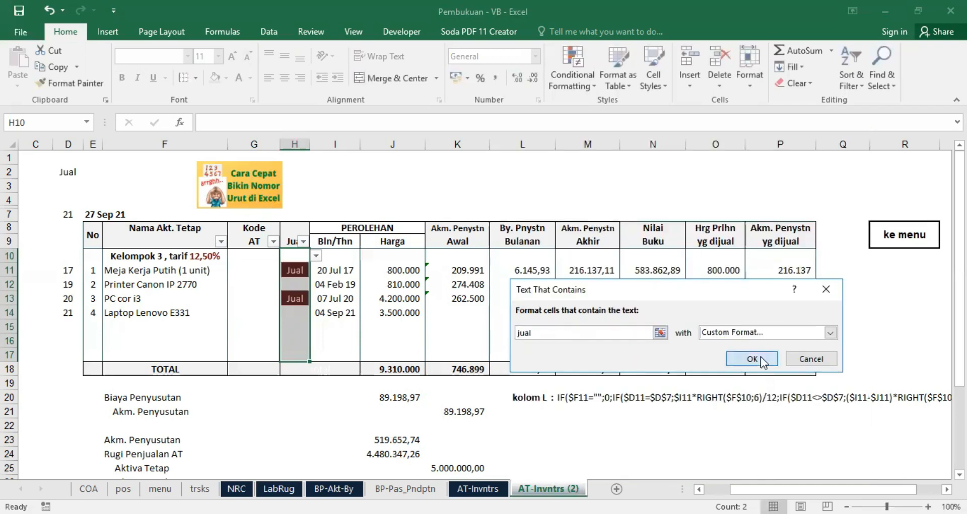
{"action": "left_click", "coordinate": [761, 357]}
{"action": "left_click", "coordinate": [319, 424]}
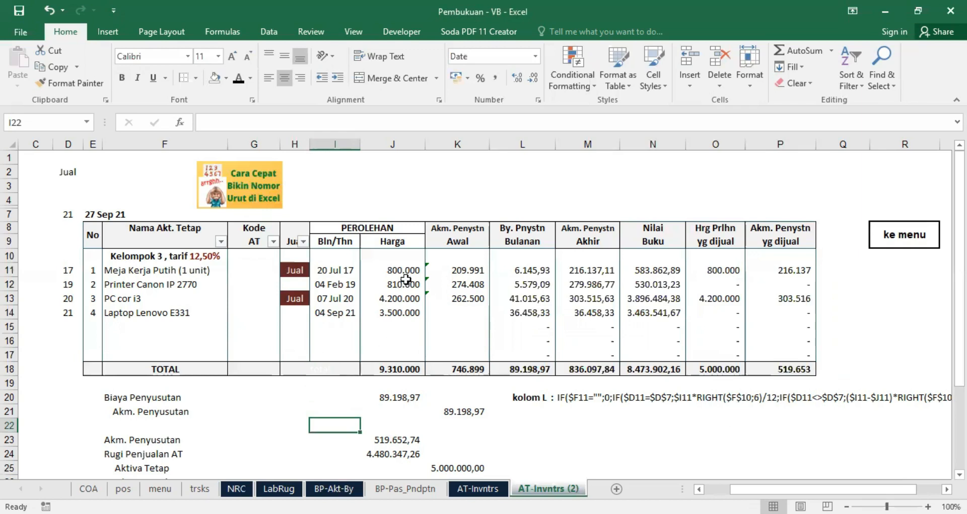
Step: Re-enter the Biaya Penyusutan amount in J20 as a link to the monthly depreciation total, =L18
{"action": "scroll", "coordinate": [711, 438], "scroll_direction": "down", "scroll_amount": 1}
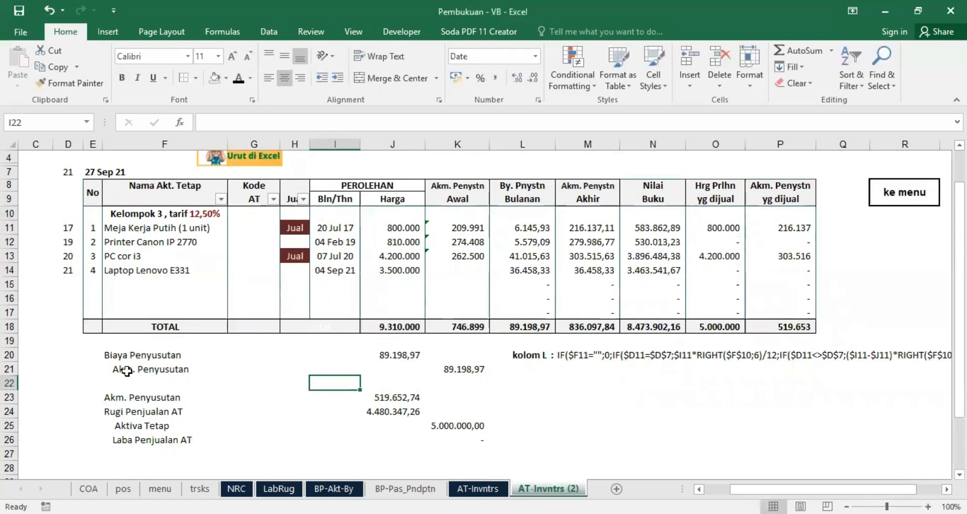
{"action": "left_click", "coordinate": [396, 356]}
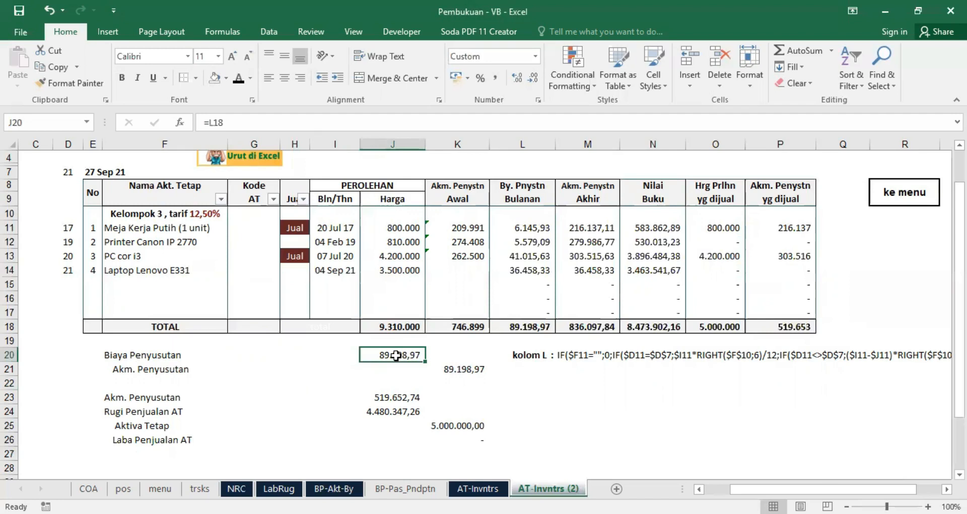
{"action": "type", "text": "="}
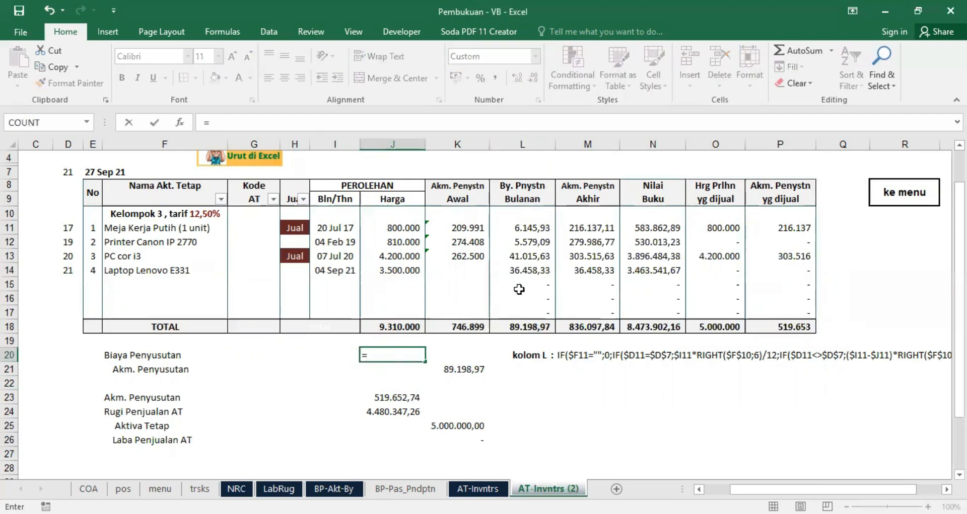
{"action": "left_click", "coordinate": [527, 325]}
{"action": "key", "text": "Return"}
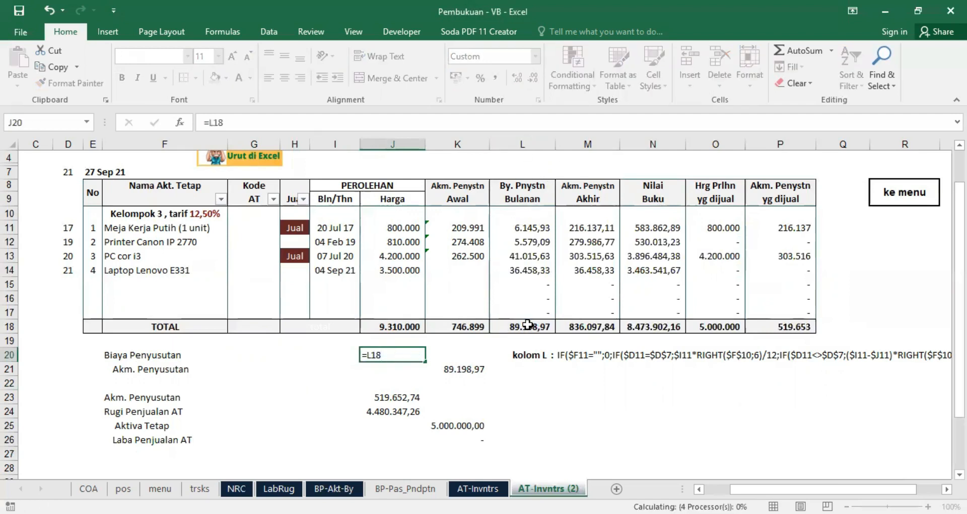
Step: Re-enter the Akm. Penyusutan credit amount in K21 as =J20
{"action": "left_click", "coordinate": [457, 369]}
{"action": "type", "text": "="}
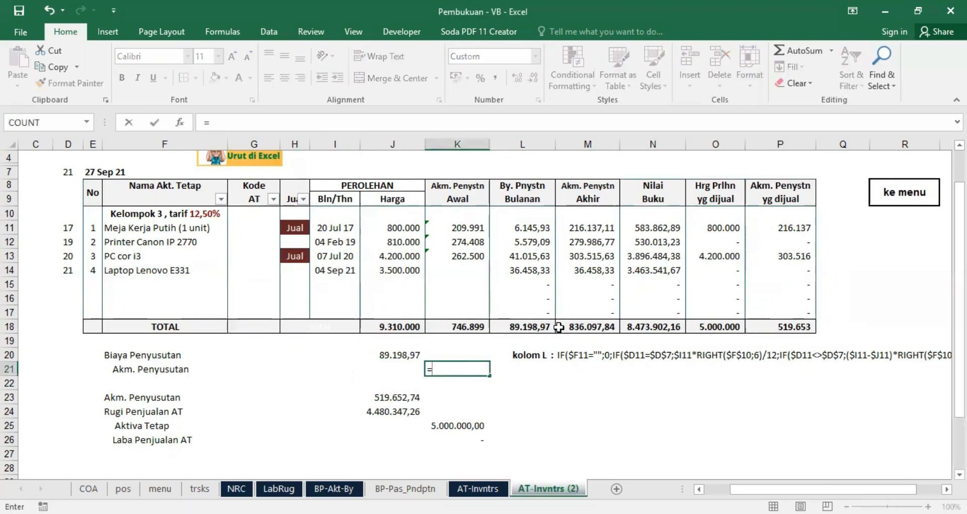
{"action": "left_click", "coordinate": [390, 355]}
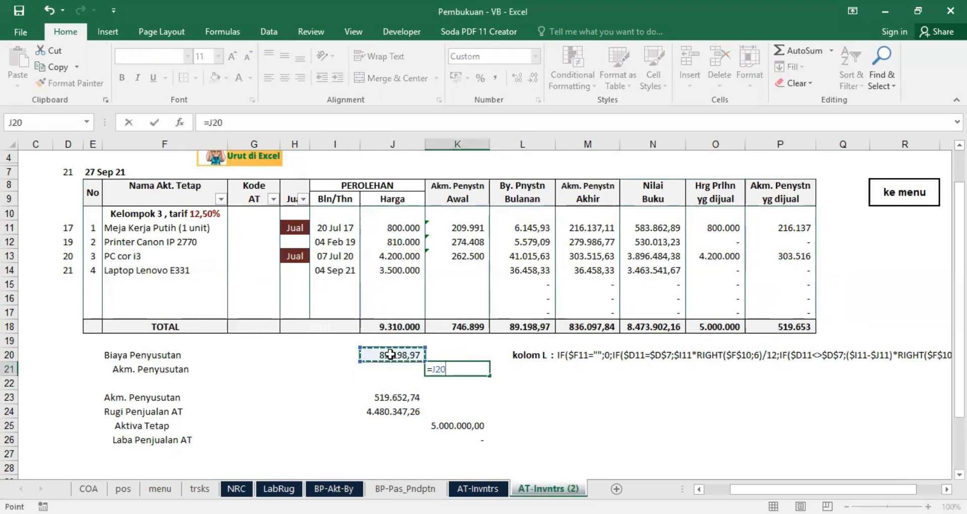
{"action": "key", "text": "Return"}
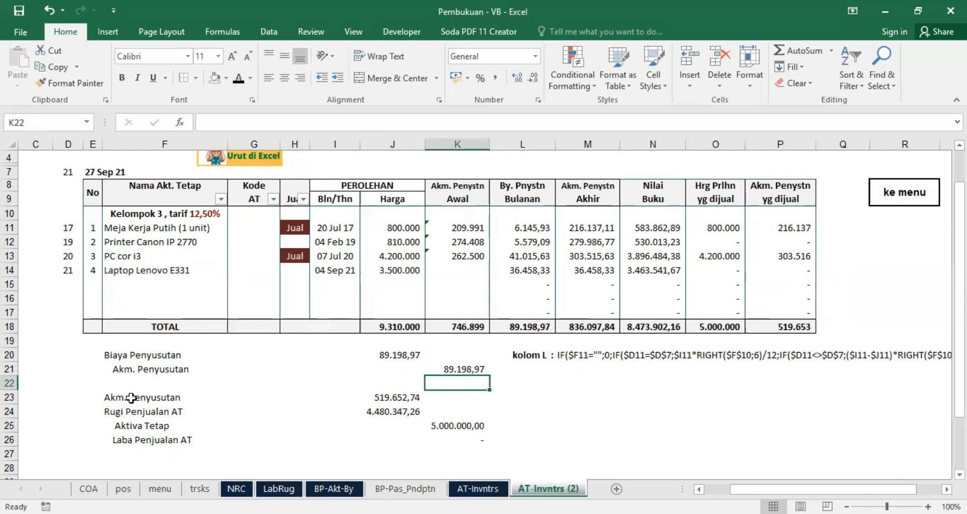
Step: Examine the asset sale journal formulas for Akm. Penyusutan in J23, Aktiva Tetap in K25 and Rugi Penjualan AT in J24
{"action": "left_click", "coordinate": [136, 428]}
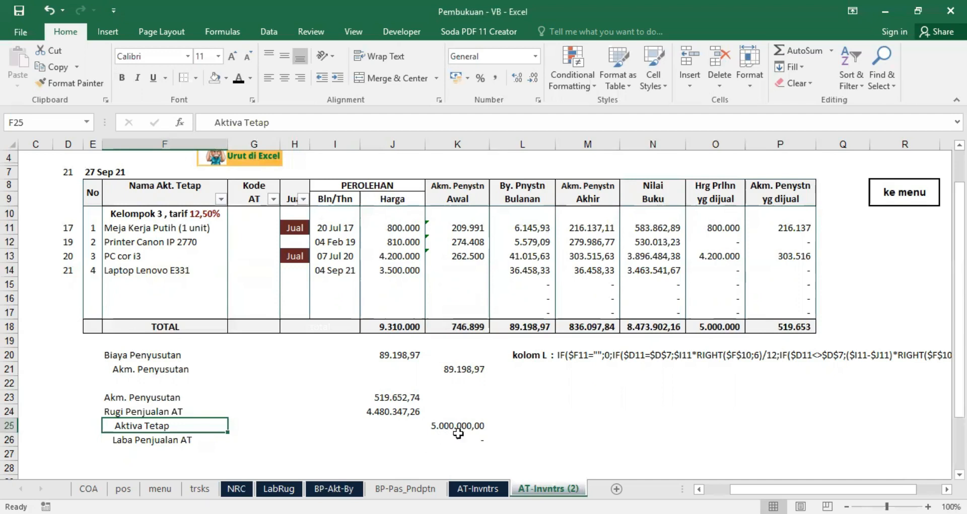
{"action": "left_click", "coordinate": [388, 397]}
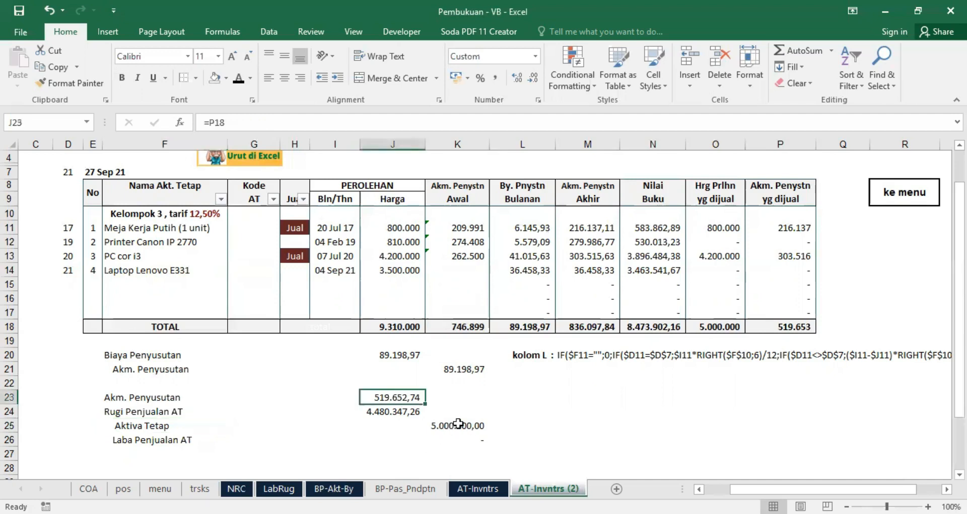
{"action": "left_click", "coordinate": [459, 424]}
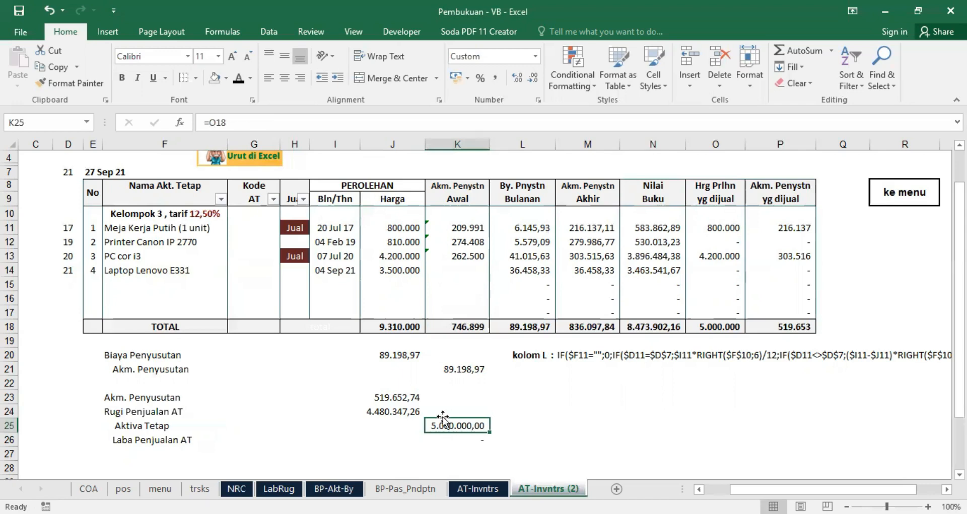
{"action": "left_click", "coordinate": [382, 412]}
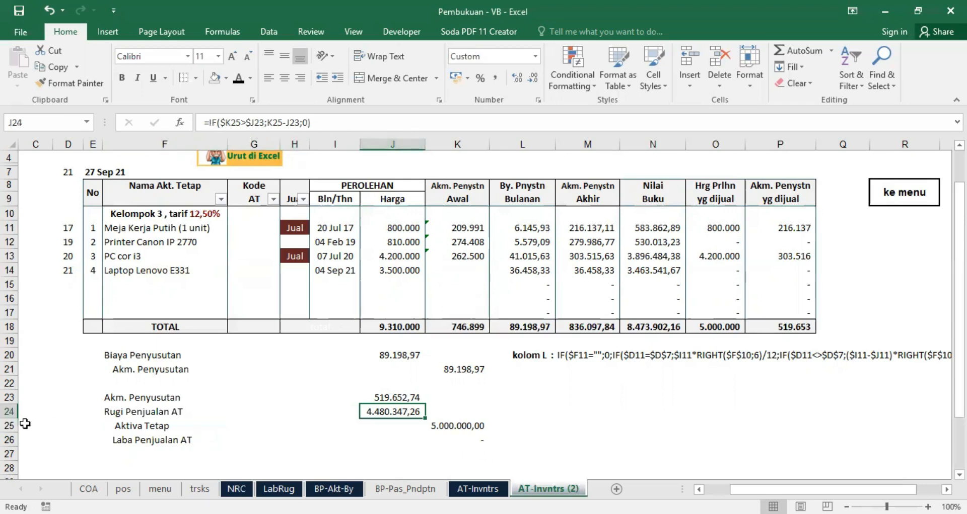
{"action": "left_click", "coordinate": [10, 426]}
{"action": "left_click", "coordinate": [466, 422]}
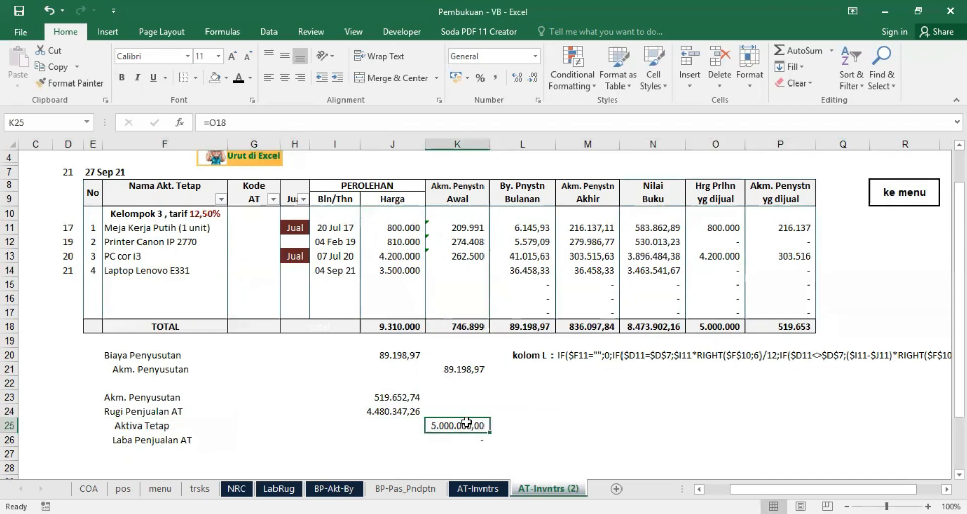
Step: Examine the loss and gain formulas in J24 and K26 against the Akm. Penyusutan and Aktiva Tetap amounts in J23 and K25
{"action": "left_click", "coordinate": [401, 410]}
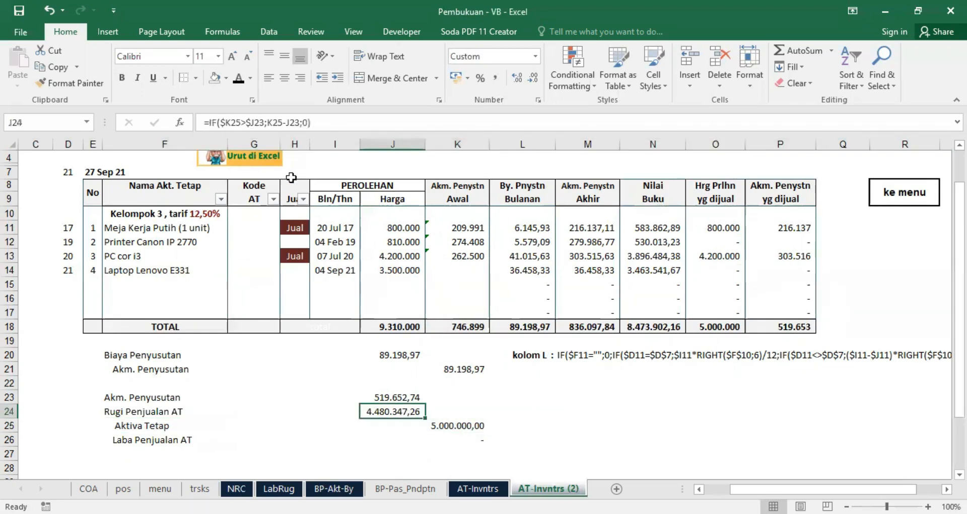
{"action": "left_click", "coordinate": [10, 397]}
{"action": "left_click", "coordinate": [390, 396]}
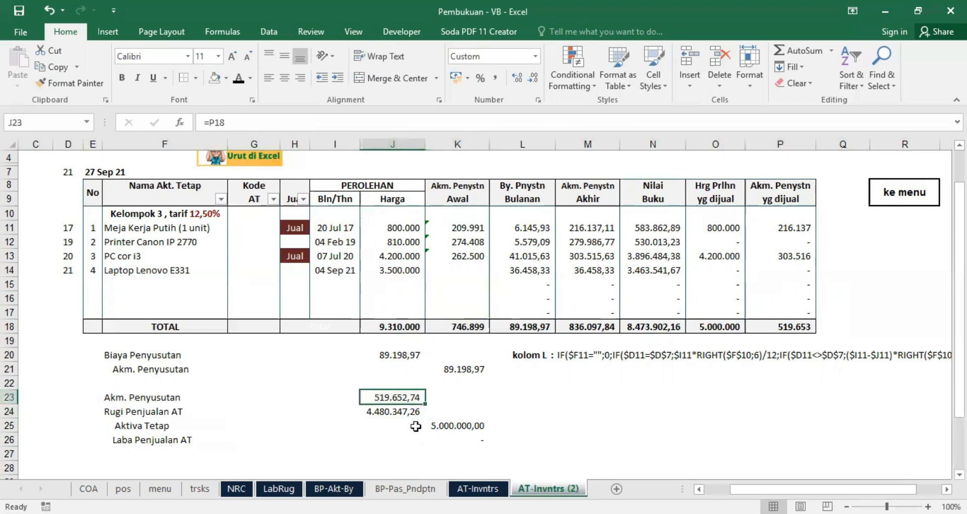
{"action": "left_click", "coordinate": [457, 425]}
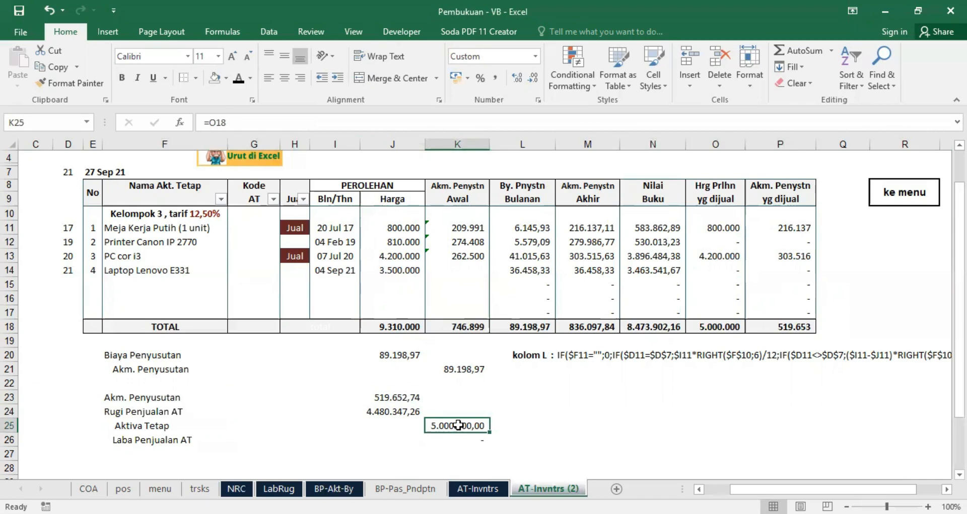
{"action": "left_click", "coordinate": [394, 395]}
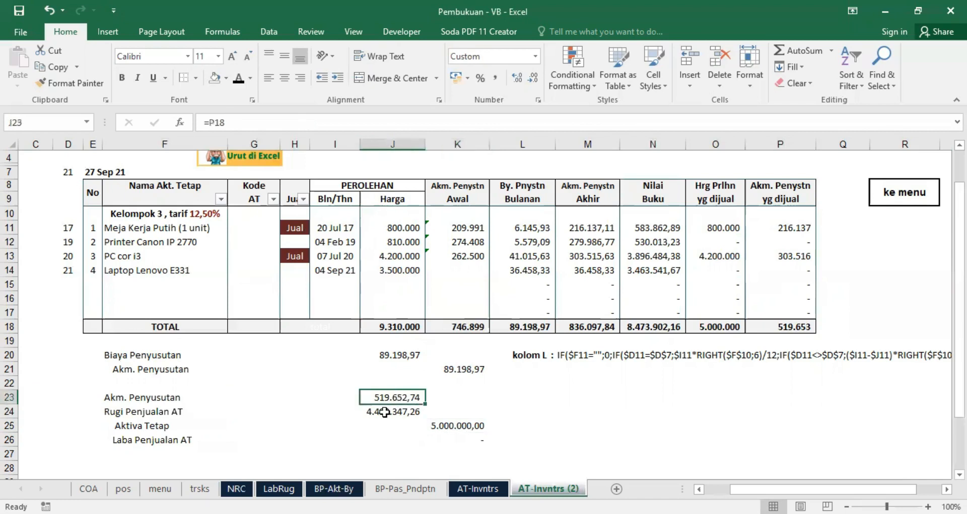
{"action": "left_click", "coordinate": [384, 412]}
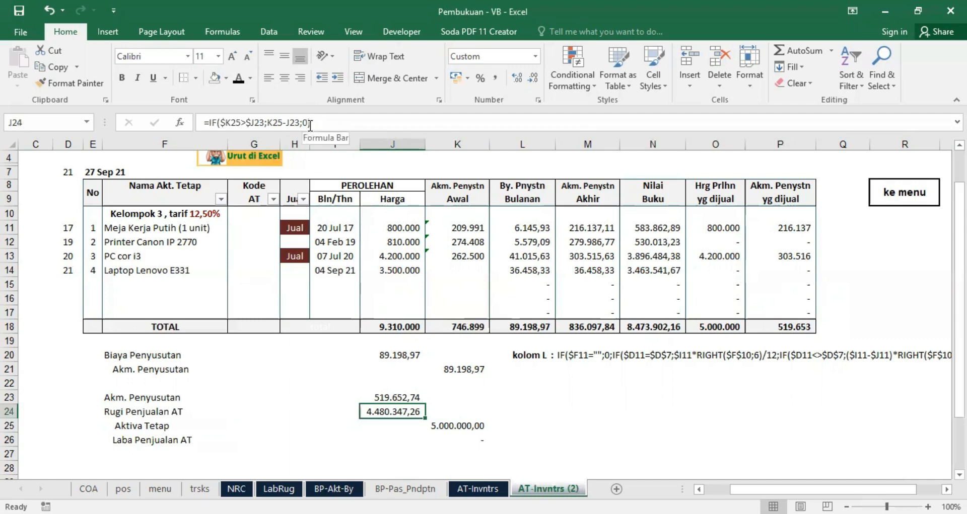
{"action": "left_click", "coordinate": [455, 438]}
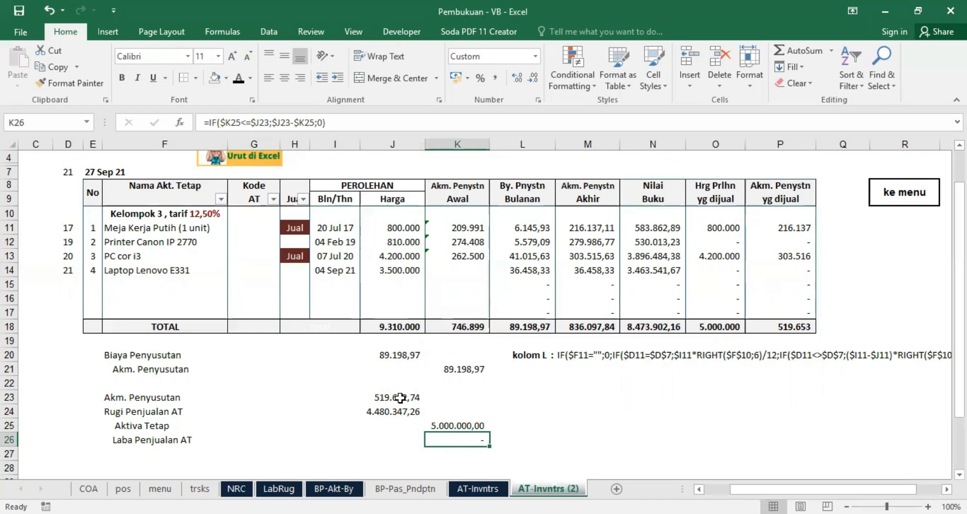
{"action": "left_click", "coordinate": [394, 412]}
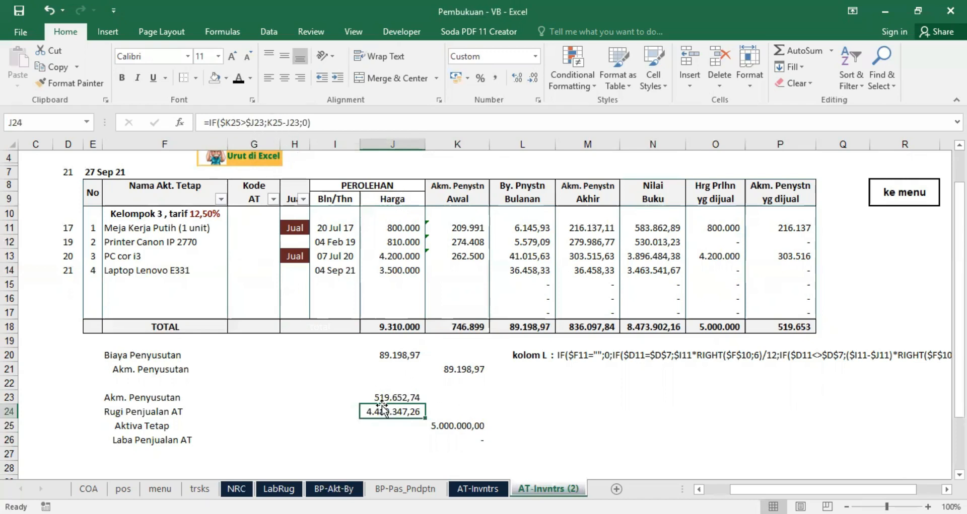
{"action": "left_click", "coordinate": [462, 441]}
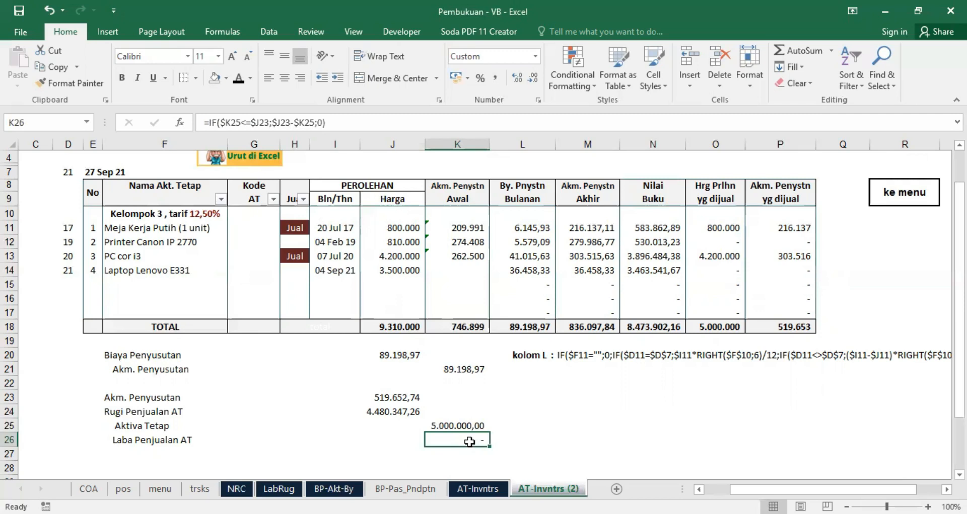
Step: Try 500000 as the Hrg Prlhn yg dijual total in O18 to test the gain formula, and undo the entry
{"action": "left_click", "coordinate": [713, 327]}
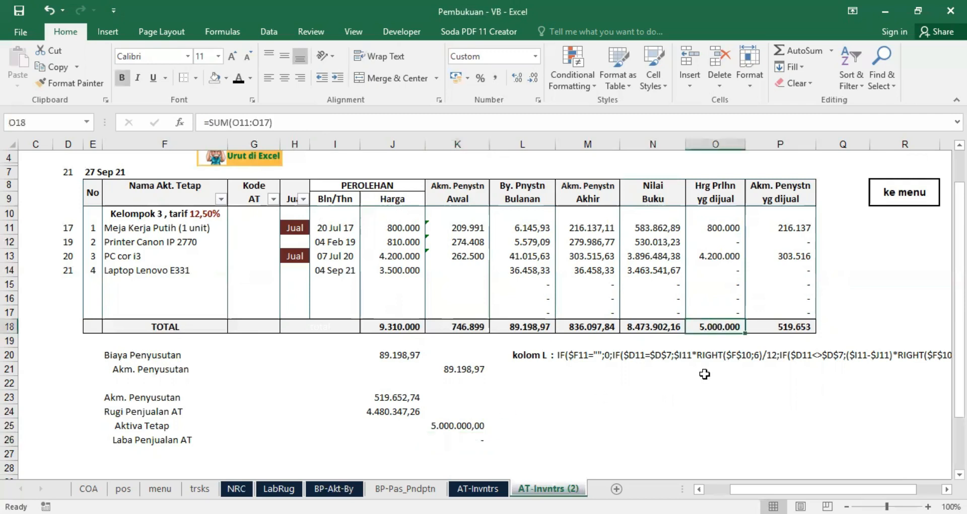
{"action": "type", "text": "500000"}
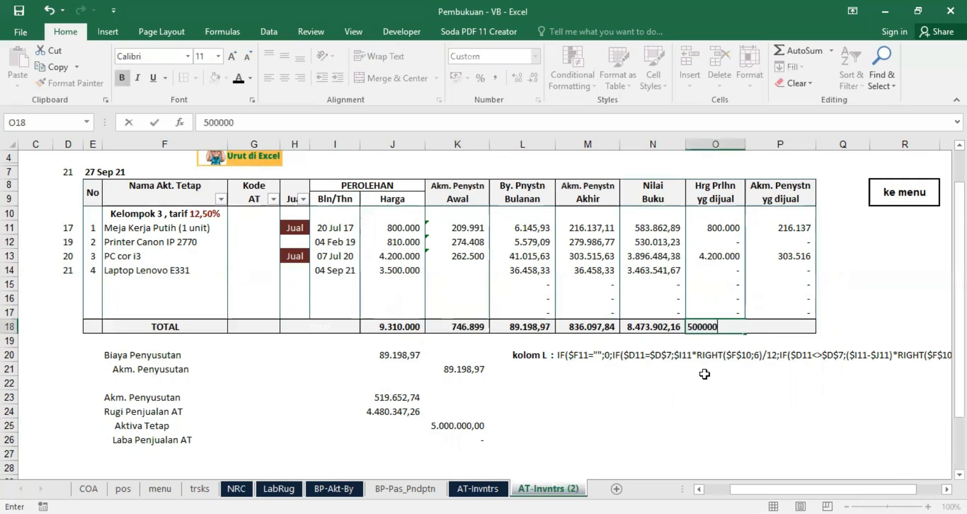
{"action": "key", "text": "Return"}
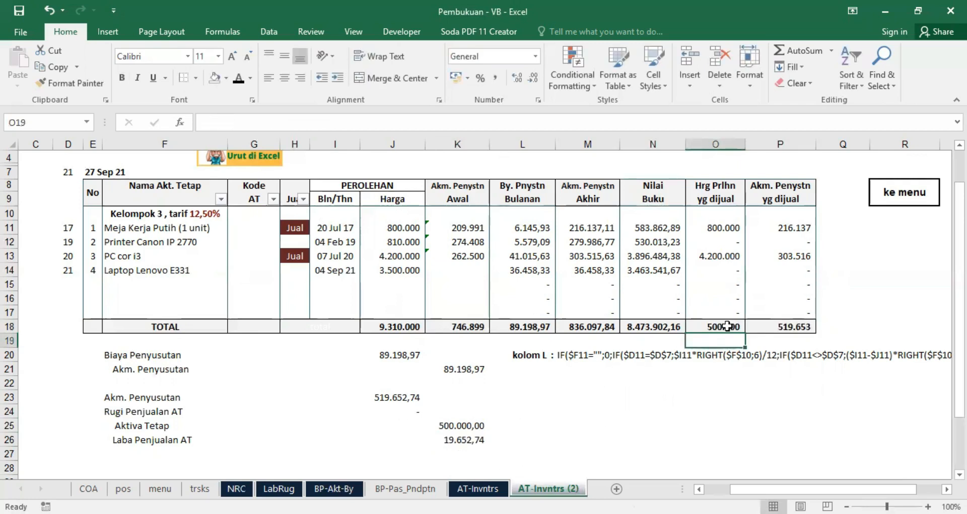
{"action": "left_click", "coordinate": [47, 12]}
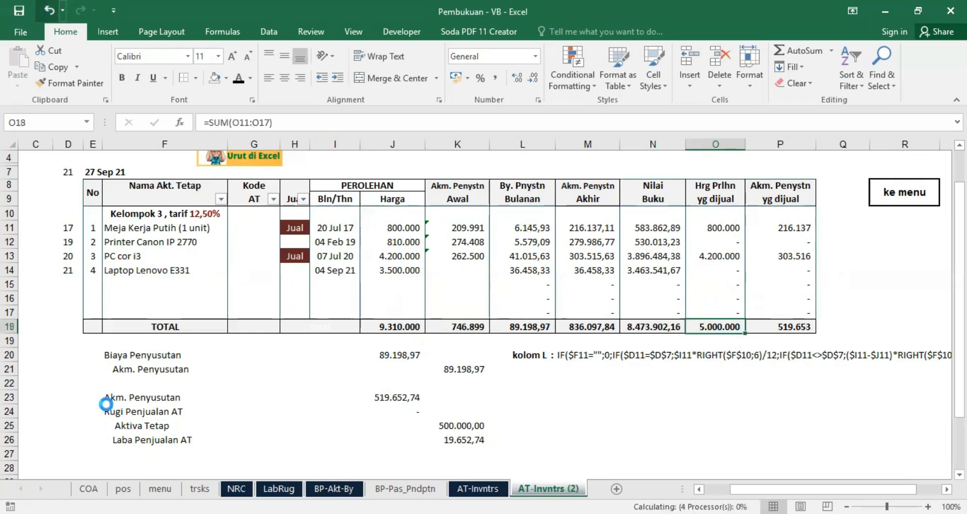
Step: Review the depreciation and asset sale journal entries in rows 20 to 26, including the O18 total behind Aktiva Tetap
{"action": "left_click_drag", "start_coordinate": [151, 357], "coordinate": [236, 451]}
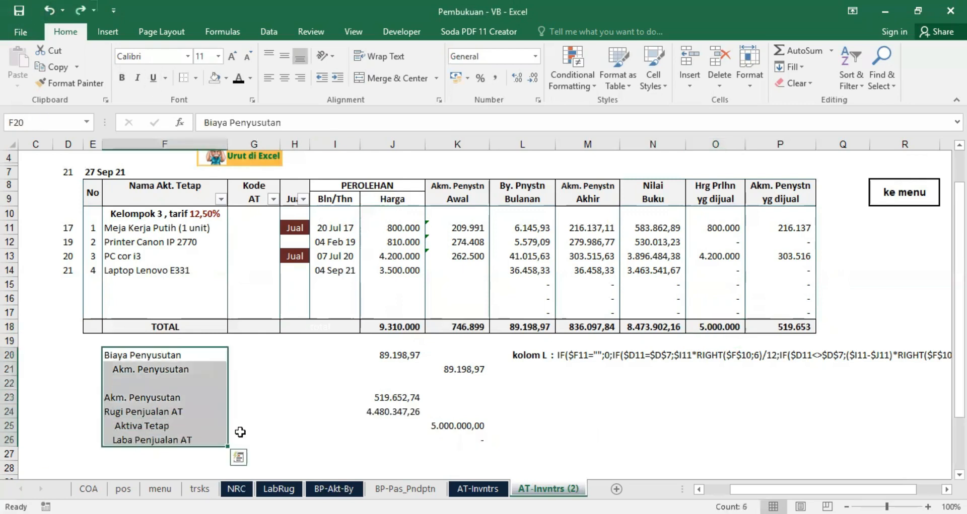
{"action": "left_click", "coordinate": [415, 354]}
{"action": "left_click", "coordinate": [455, 369]}
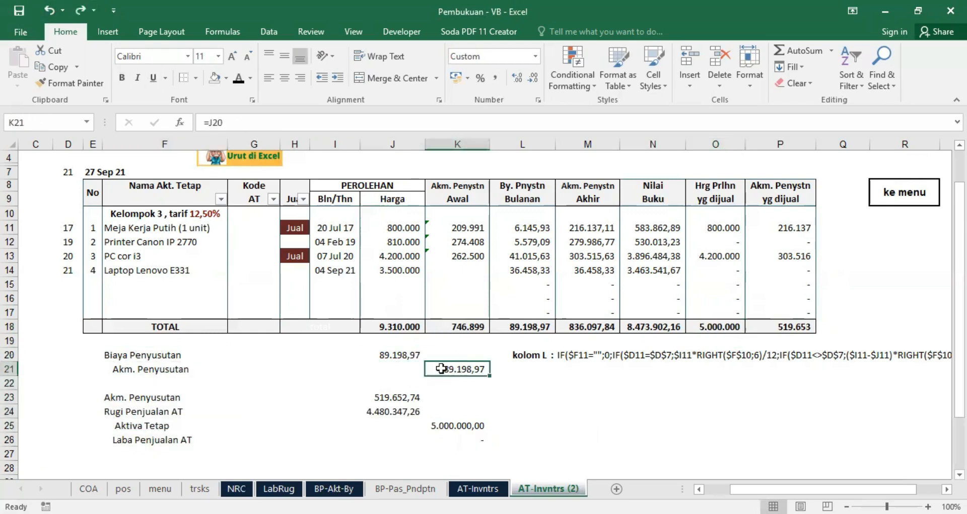
{"action": "left_click", "coordinate": [397, 399]}
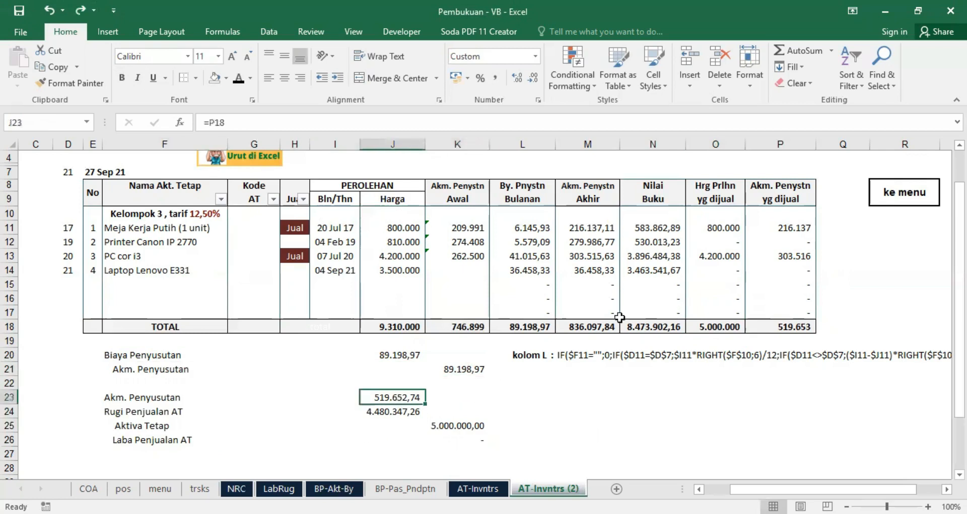
{"action": "left_click", "coordinate": [450, 432]}
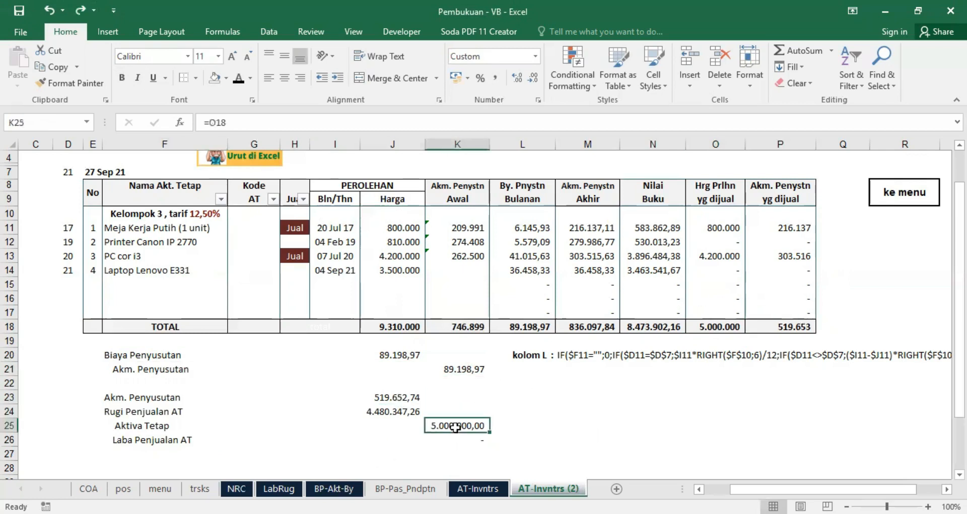
{"action": "left_click", "coordinate": [715, 327]}
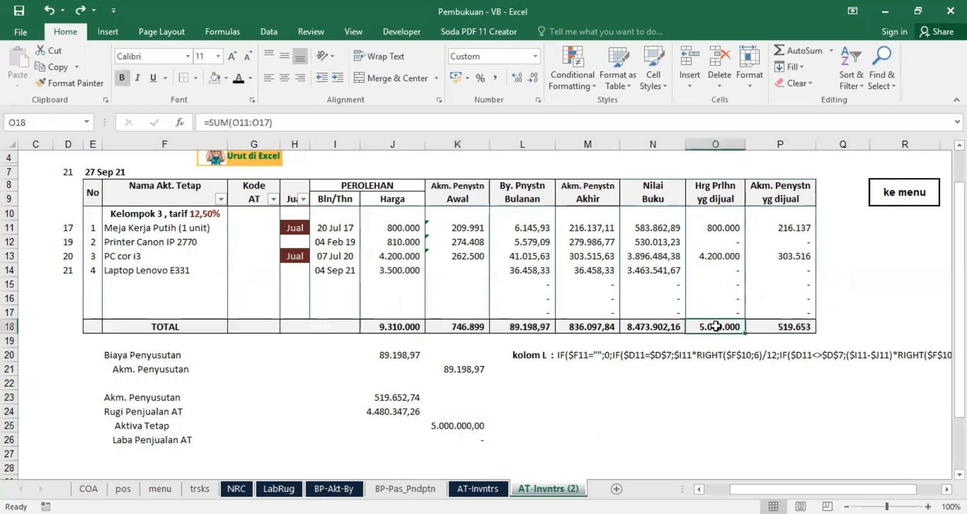
{"action": "left_click", "coordinate": [472, 424]}
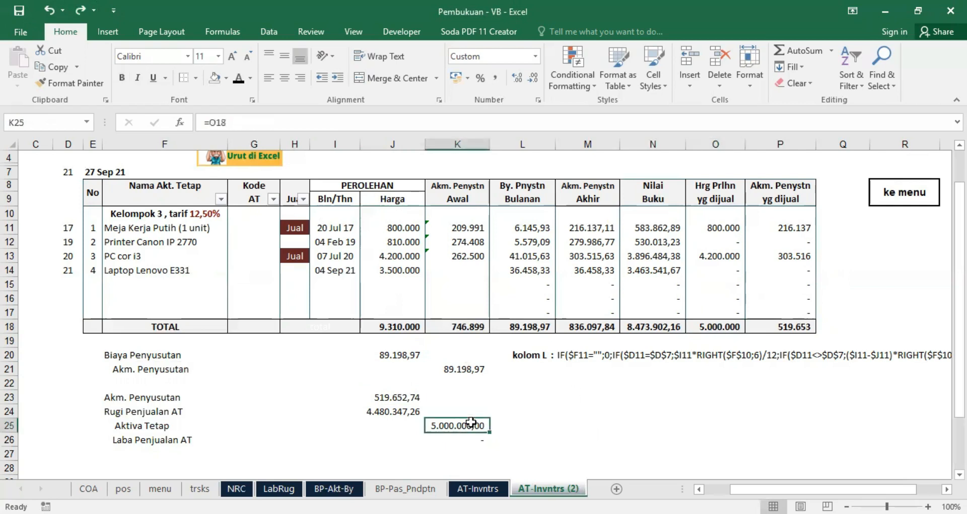
{"action": "left_click", "coordinate": [401, 411]}
{"action": "left_click", "coordinate": [462, 441]}
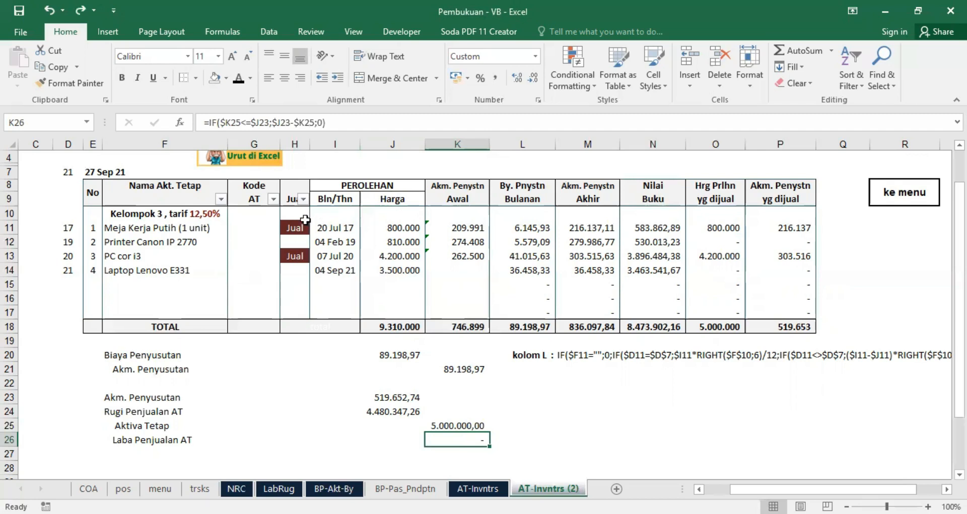
Step: Select only the constants in the Jual column range H10:H17 using Go To Special
{"action": "left_click_drag", "start_coordinate": [295, 214], "coordinate": [294, 314]}
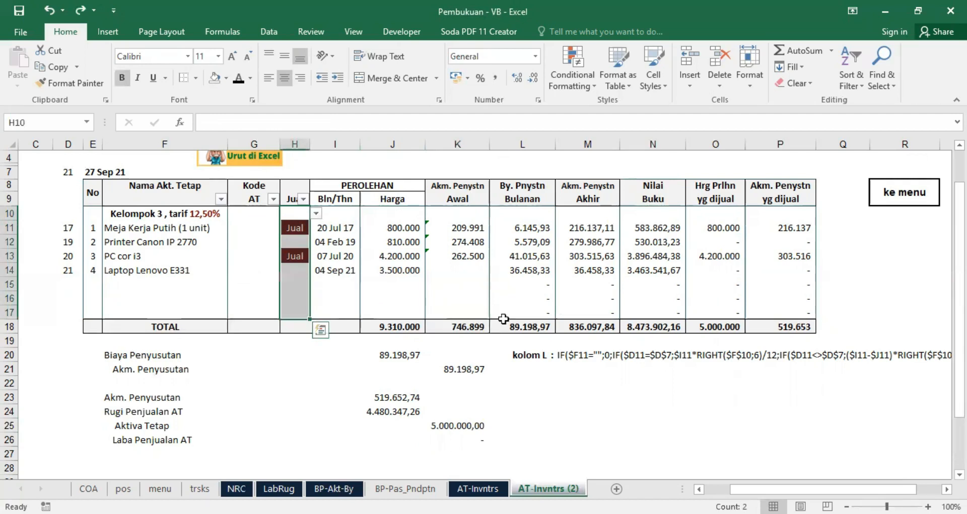
{"action": "left_click", "coordinate": [879, 75]}
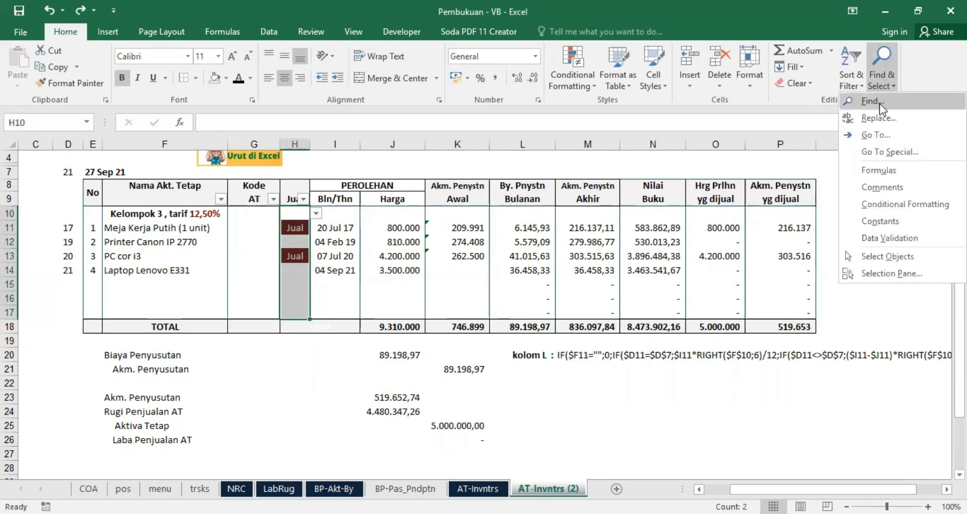
{"action": "left_click", "coordinate": [901, 150]}
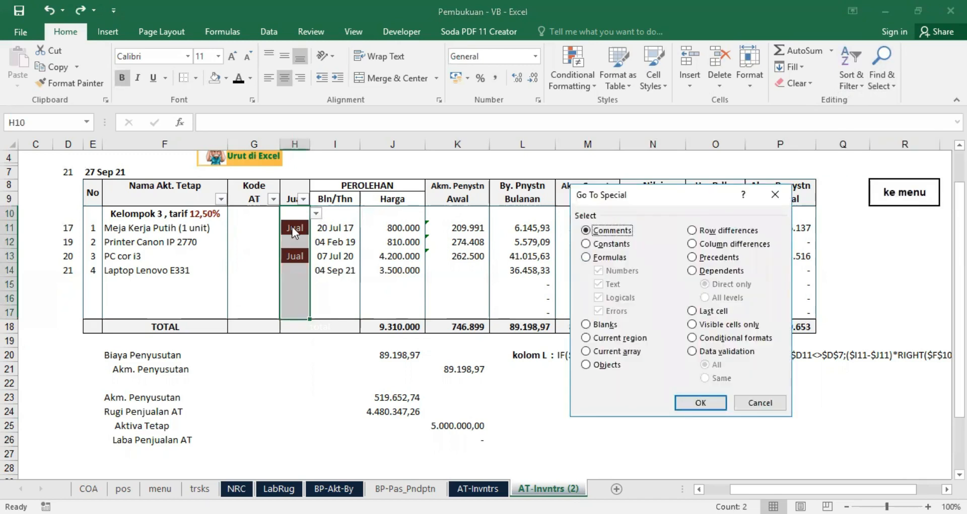
{"action": "left_click", "coordinate": [586, 246]}
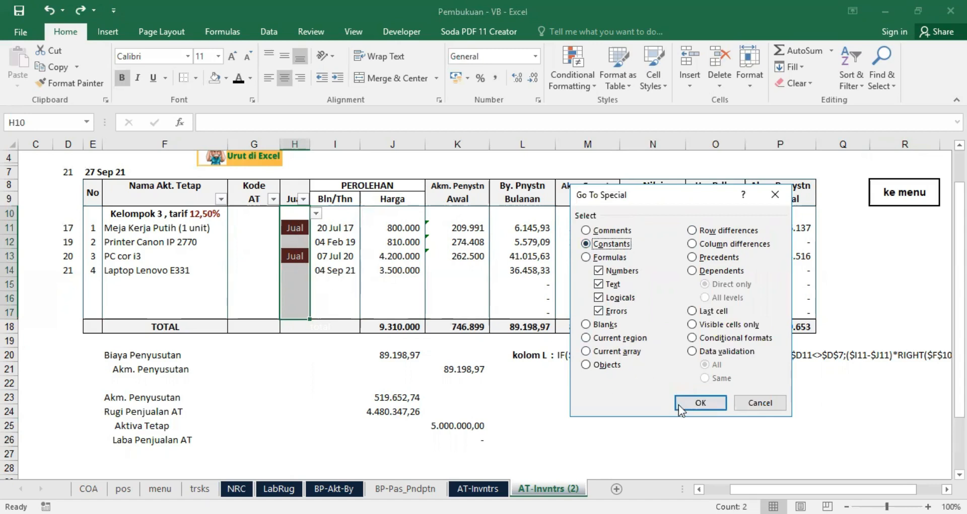
{"action": "left_click", "coordinate": [699, 401]}
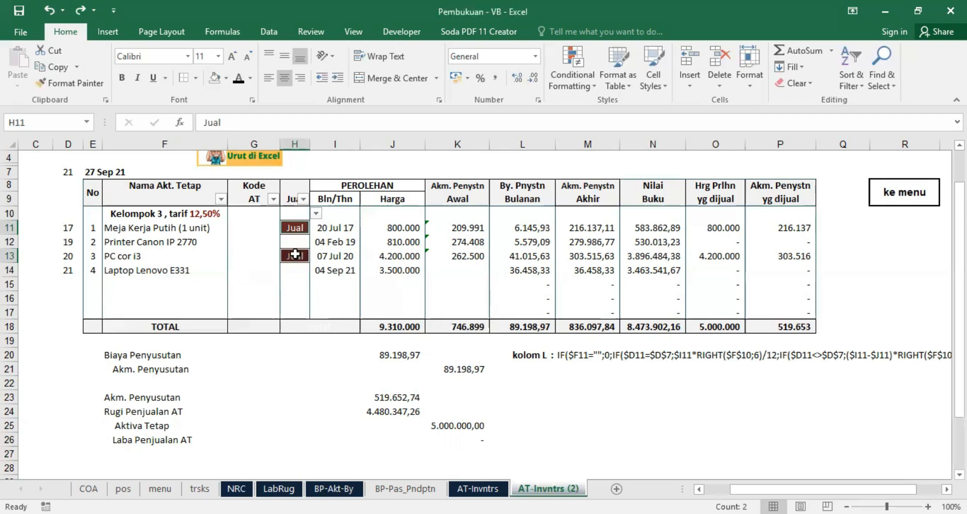
Step: Delete the entire rows of the selected Jual cells to remove the sold assets from the table
{"action": "right_click", "coordinate": [295, 254]}
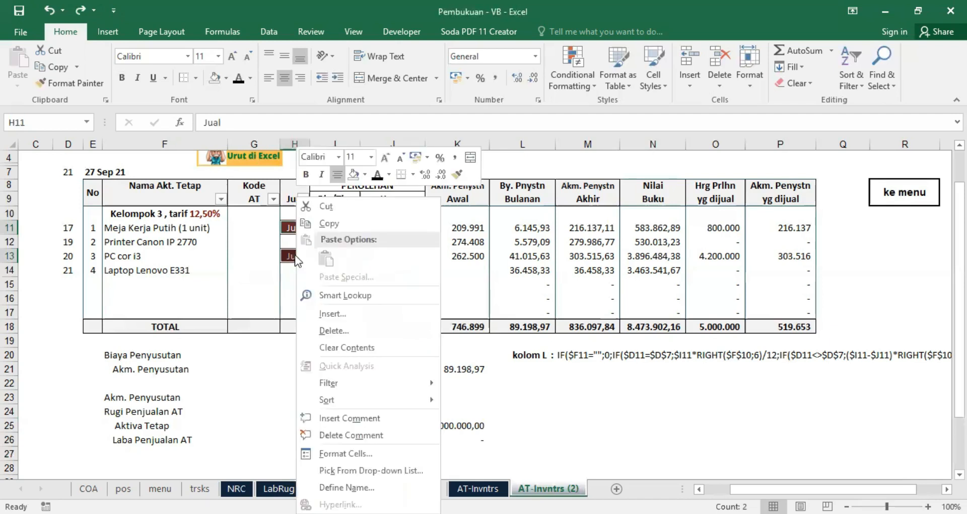
{"action": "left_click", "coordinate": [327, 330]}
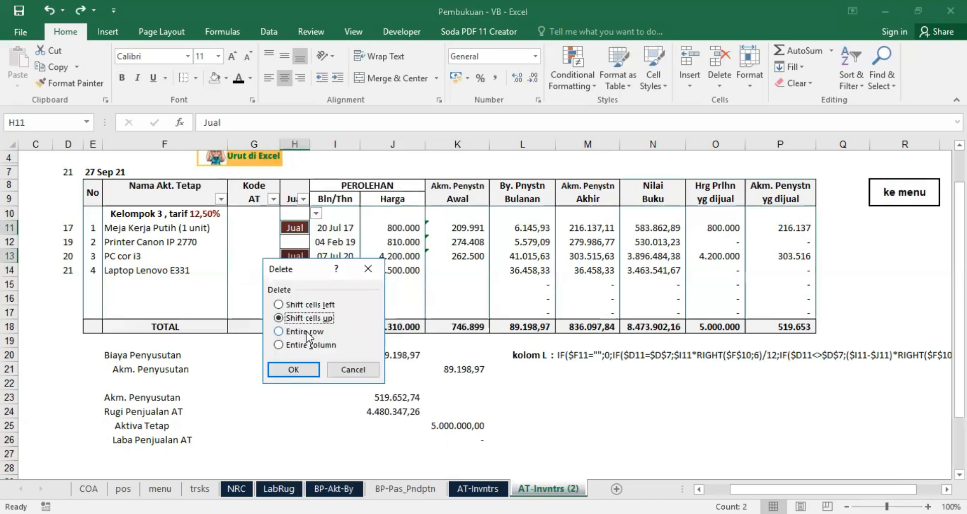
{"action": "left_click", "coordinate": [297, 374]}
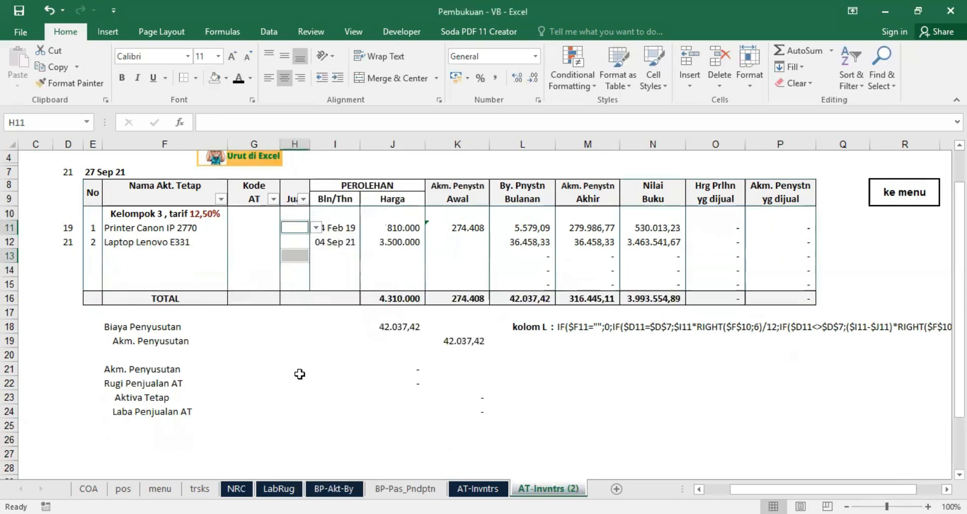
{"action": "left_click", "coordinate": [296, 373]}
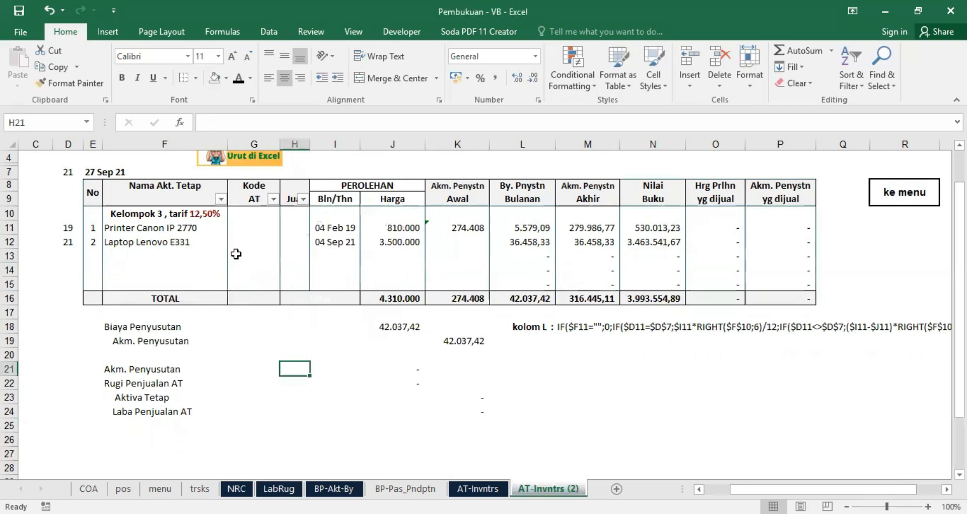
Step: Check the row numbering formula in E11 and the Cara Cepat Bikin Nomor Urut di Excel picture above the table
{"action": "left_click", "coordinate": [92, 229]}
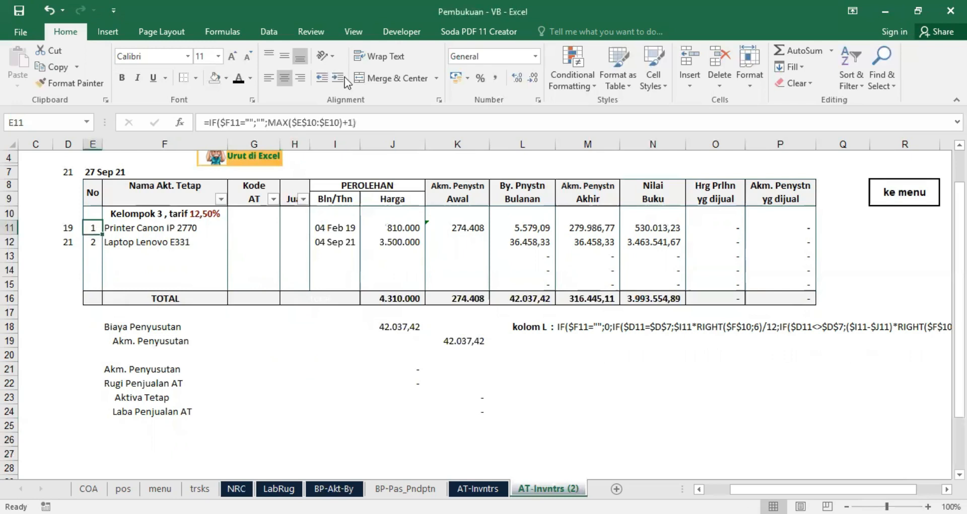
{"action": "scroll", "coordinate": [207, 246], "scroll_direction": "up", "scroll_amount": 1}
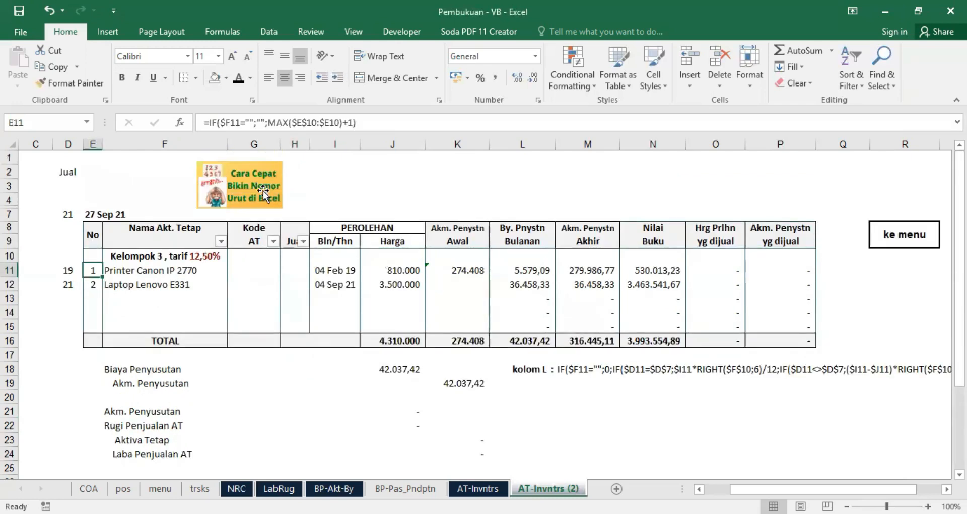
{"action": "left_click", "coordinate": [255, 188]}
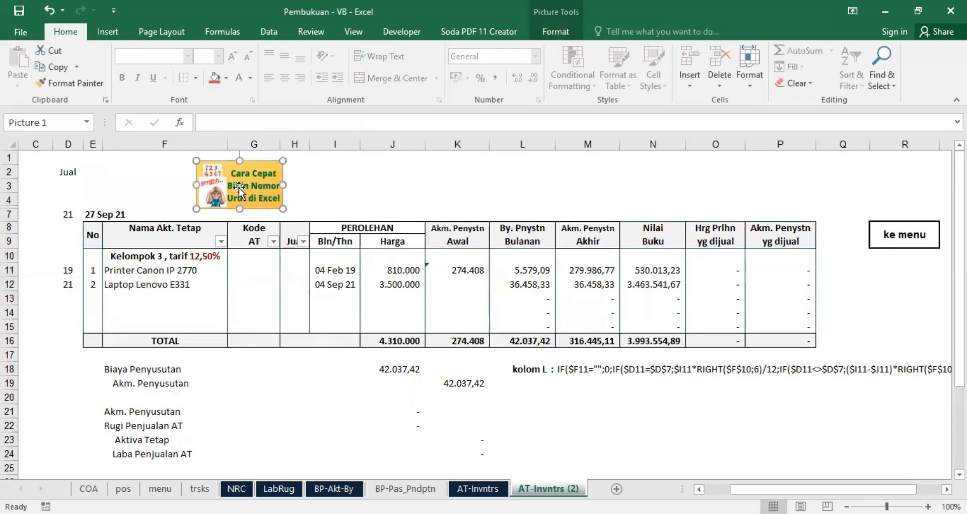
{"action": "left_click", "coordinate": [355, 167]}
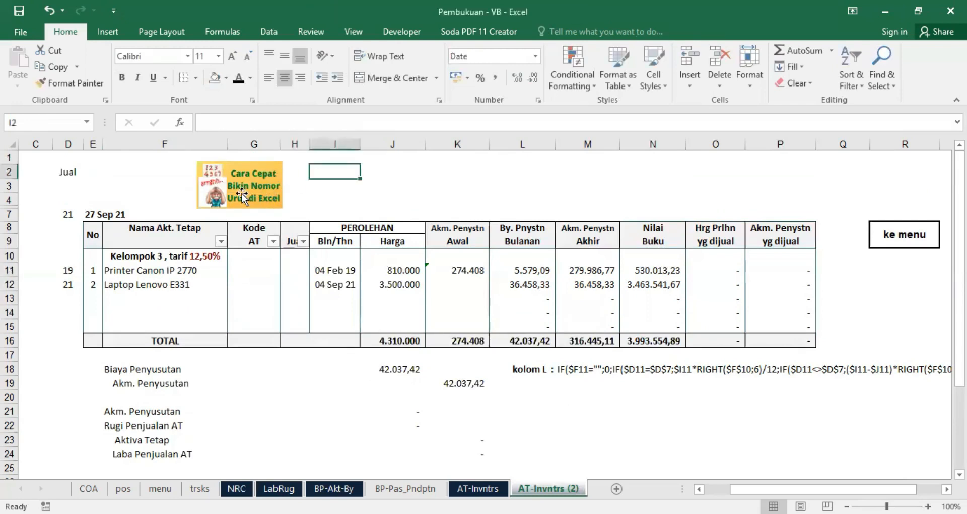